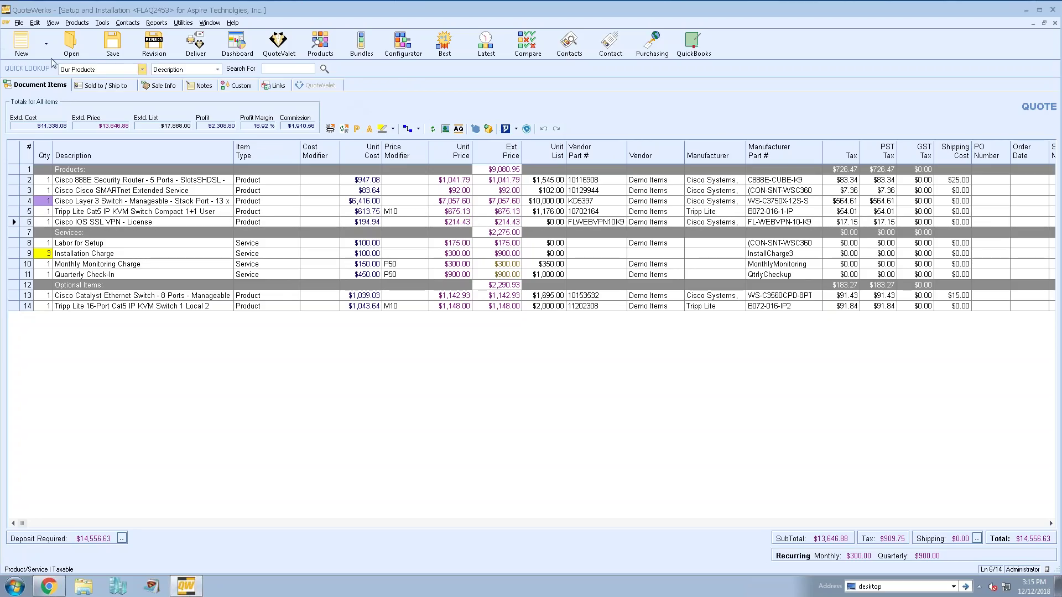
Open the Find window for the quote's document items and move it clear of the item rows.
{"action": "left_click", "coordinate": [34, 23]}
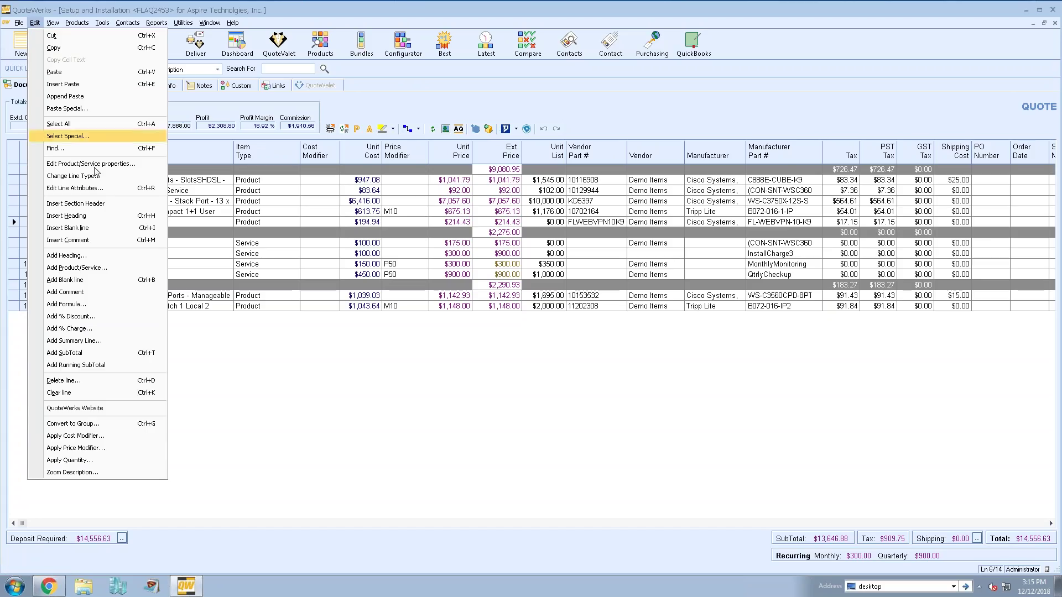
{"action": "left_click", "coordinate": [149, 149]}
{"action": "left_click_drag", "start_coordinate": [92, 30], "coordinate": [105, 87]}
{"action": "left_click_drag", "start_coordinate": [203, 94], "coordinate": [806, 46]}
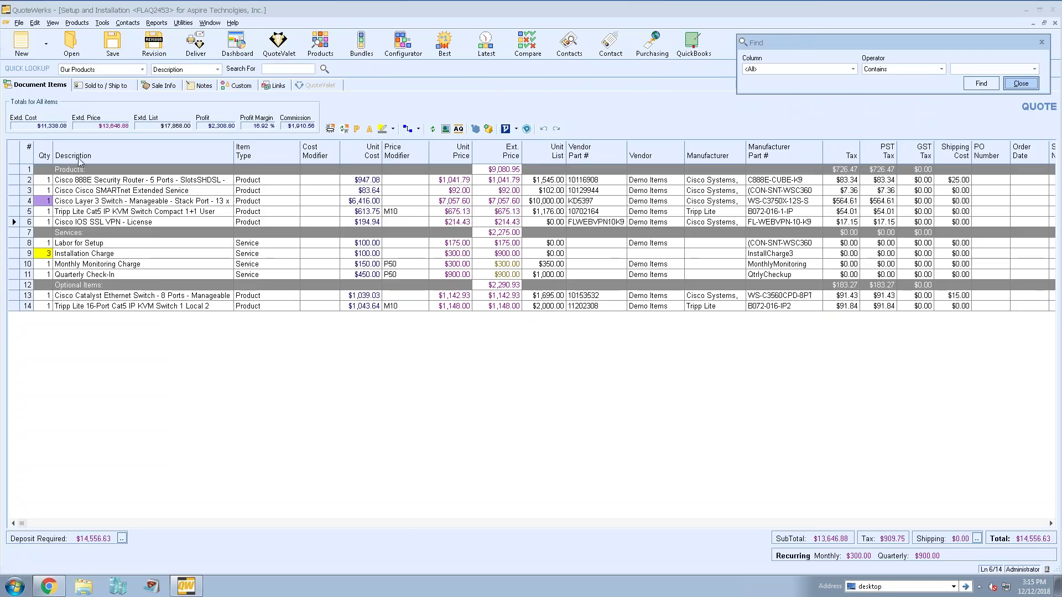
{"action": "left_click", "coordinate": [88, 85]}
{"action": "left_click", "coordinate": [158, 87]}
{"action": "left_click", "coordinate": [115, 87]}
{"action": "left_click", "coordinate": [51, 87]}
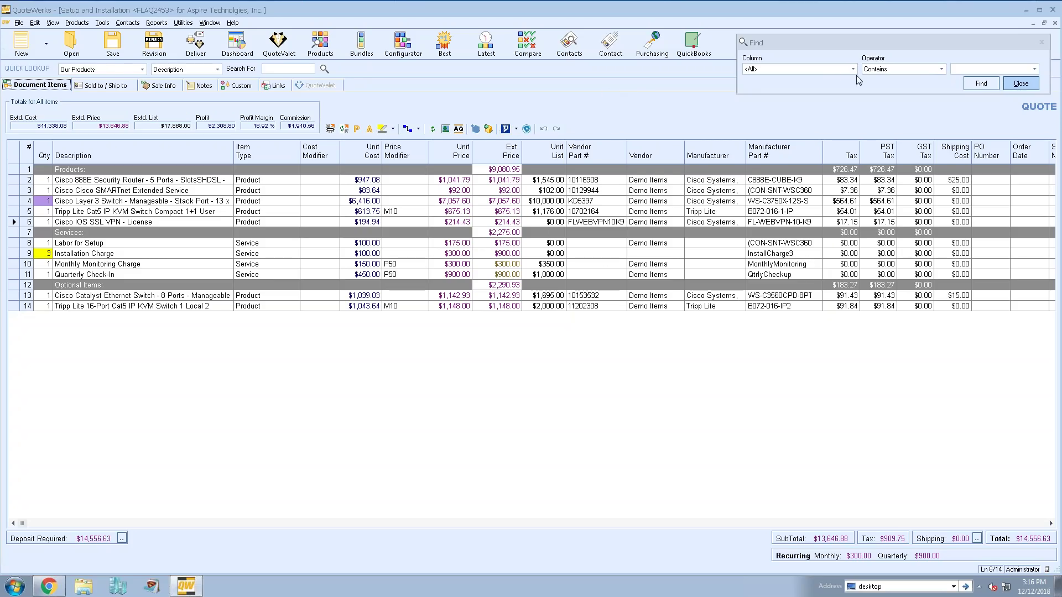
Search all columns of the quote's items for text containing "cisco".
{"action": "left_click", "coordinate": [967, 70]}
{"action": "type", "text": "cisco"}
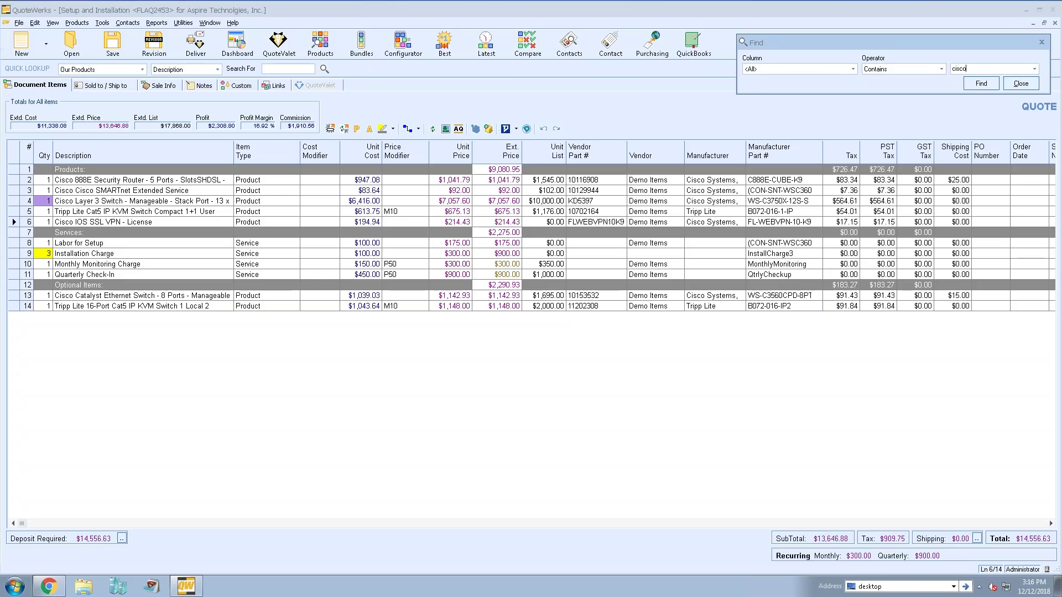
{"action": "left_click", "coordinate": [981, 84]}
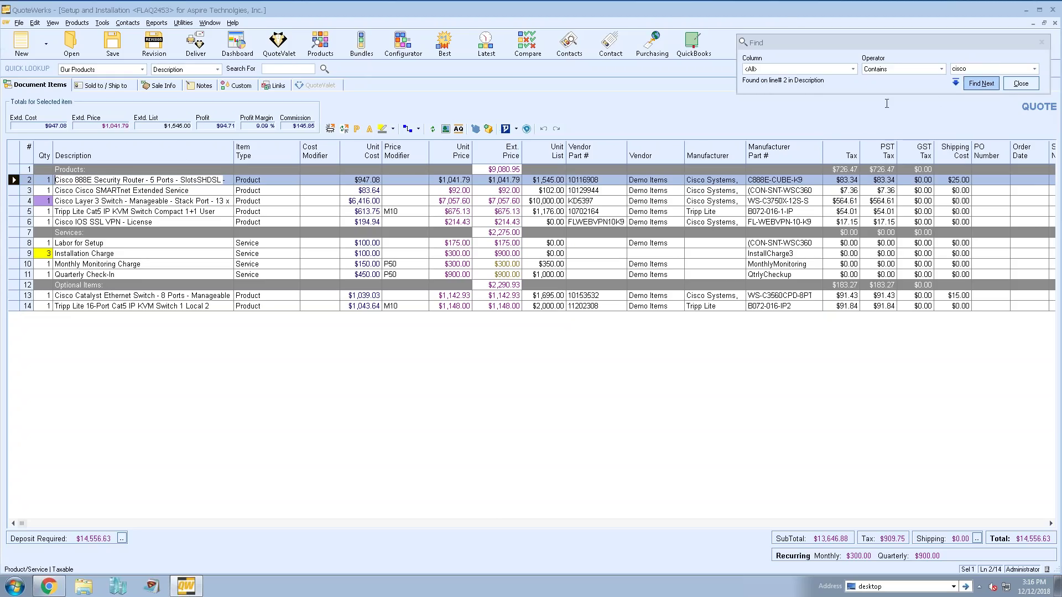
Step through the remaining "cisco" matches to the end of the document and close the Find window.
{"action": "left_click", "coordinate": [981, 87]}
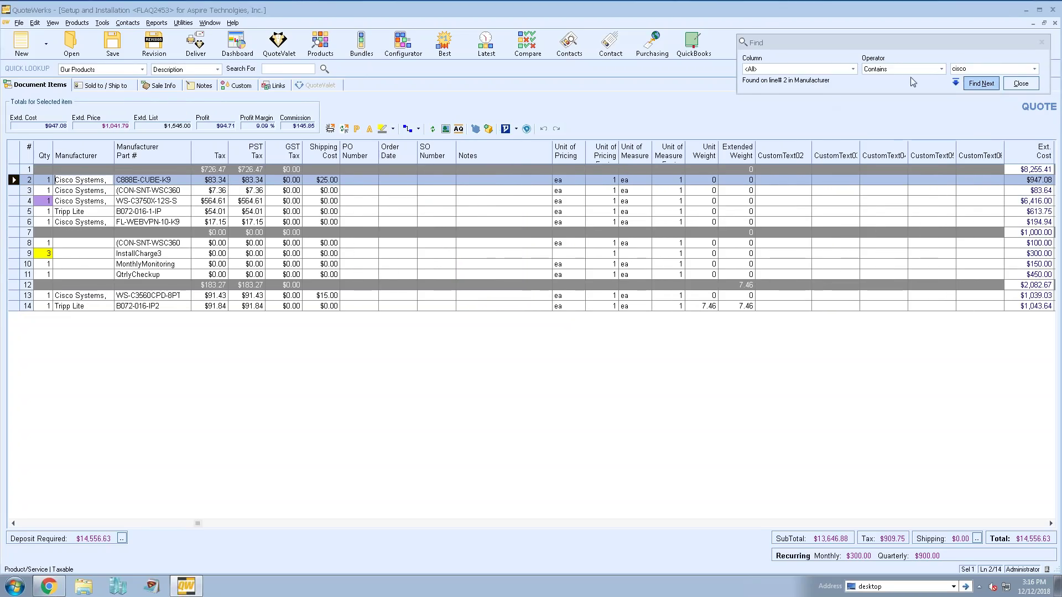
{"action": "left_click", "coordinate": [983, 88]}
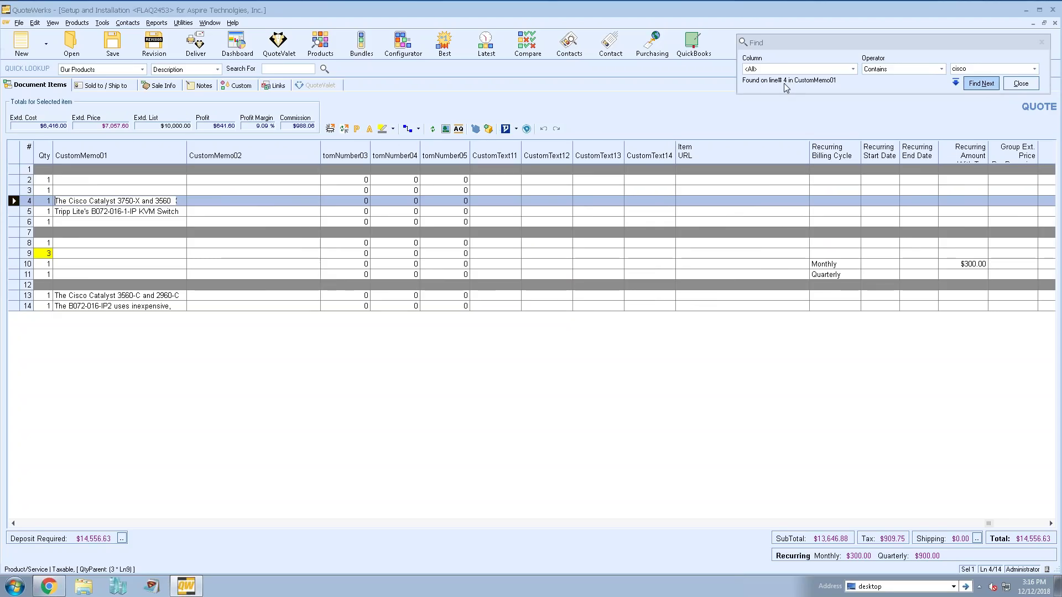
{"action": "key", "text": "Return"}
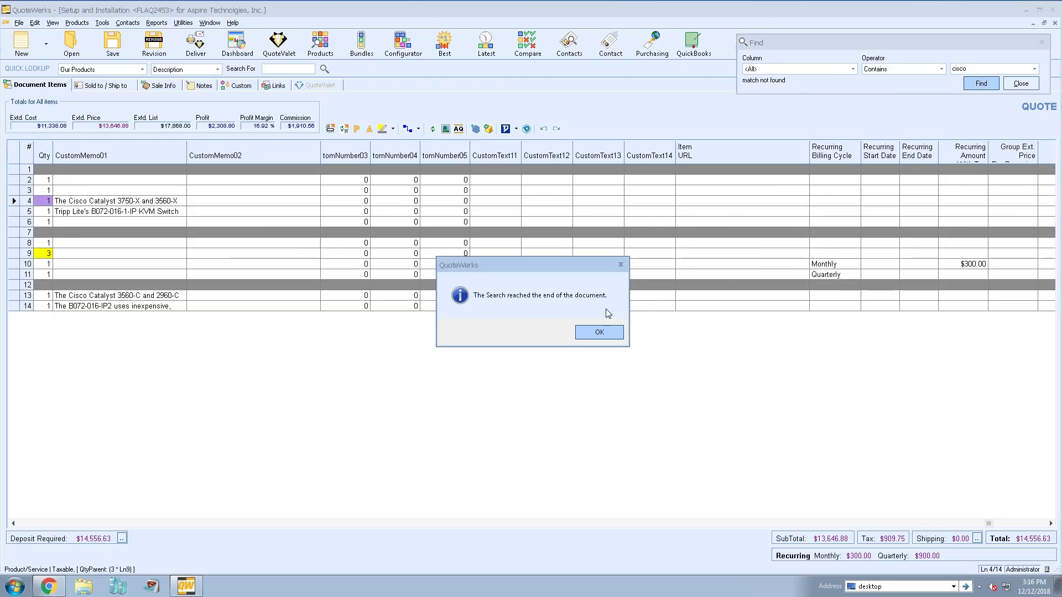
{"action": "left_click", "coordinate": [602, 332]}
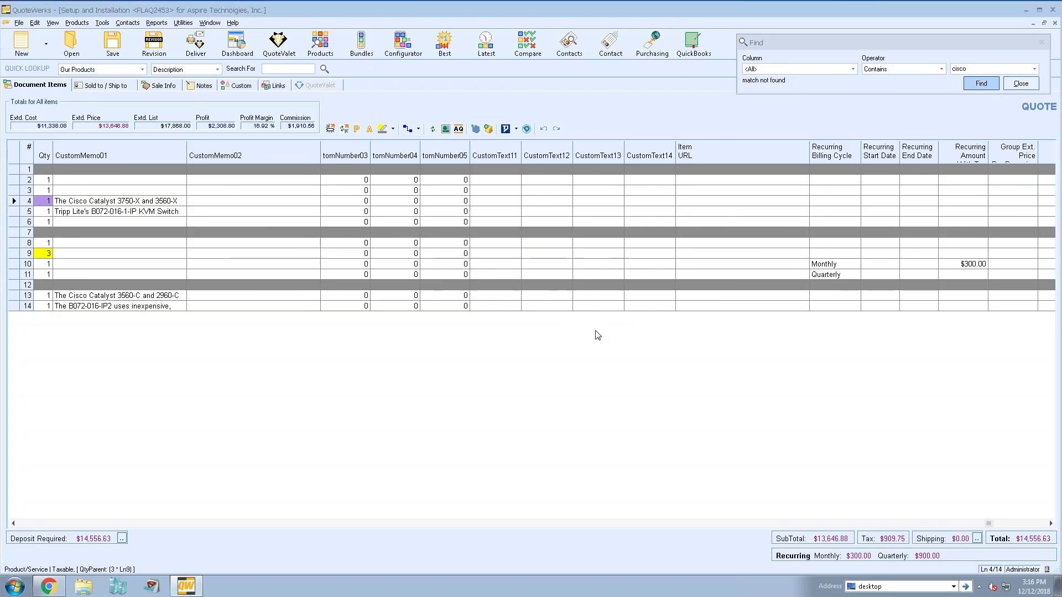
{"action": "left_click", "coordinate": [1020, 83]}
{"action": "scroll", "coordinate": [28, 524], "scroll_direction": "left", "scroll_amount": 4}
{"action": "scroll", "coordinate": [28, 525], "scroll_direction": "left", "scroll_amount": 1}
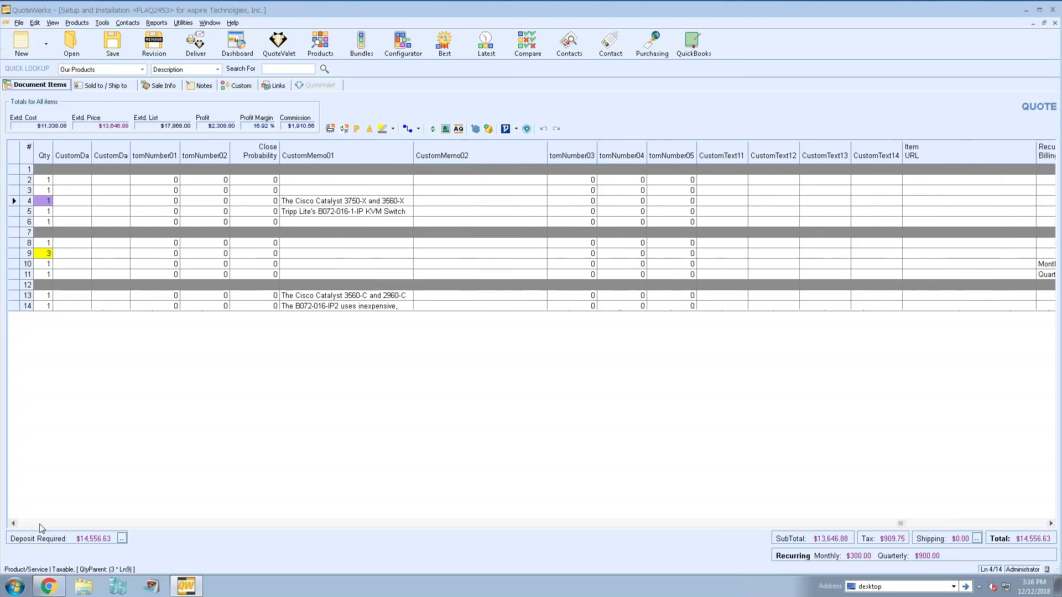
{"action": "left_click", "coordinate": [47, 525]}
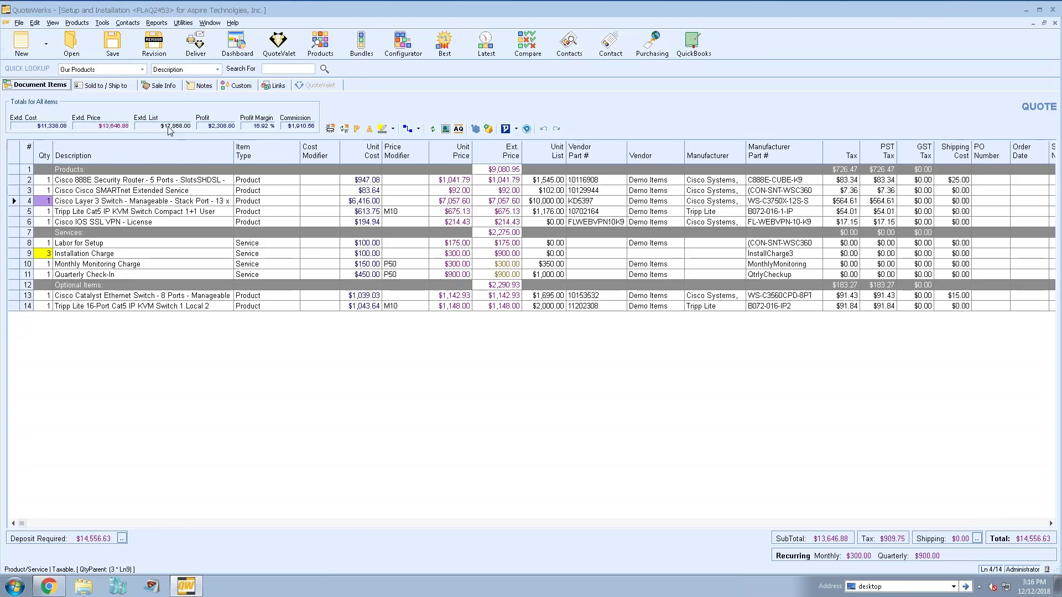
Reopen the Find window and limit the search to the Description column with the Contains operator.
{"action": "key", "text": "ctrl+f"}
{"action": "left_click_drag", "start_coordinate": [87, 28], "coordinate": [744, 80]}
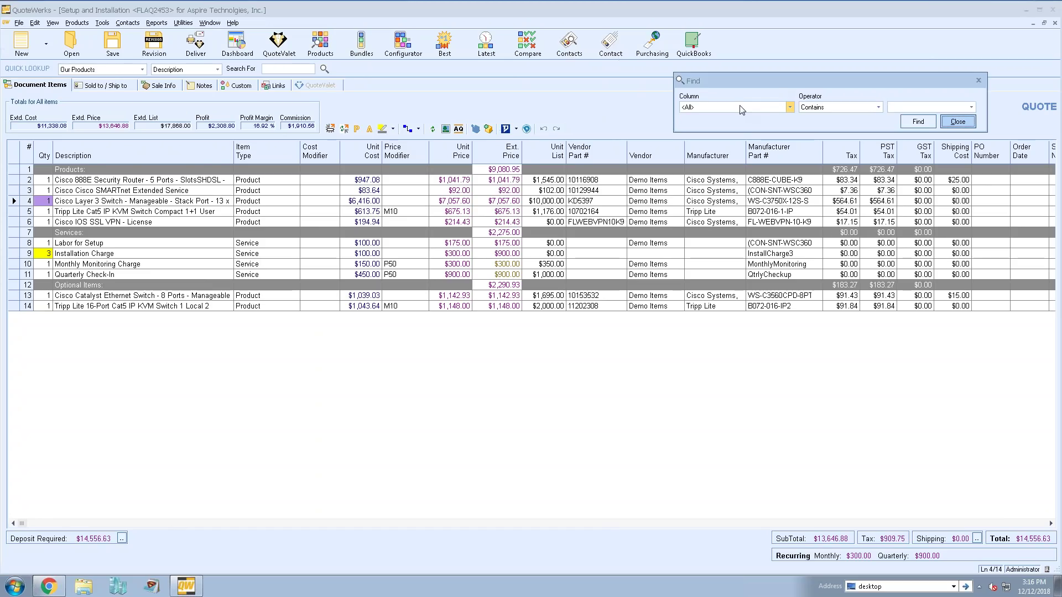
{"action": "left_click", "coordinate": [742, 109]}
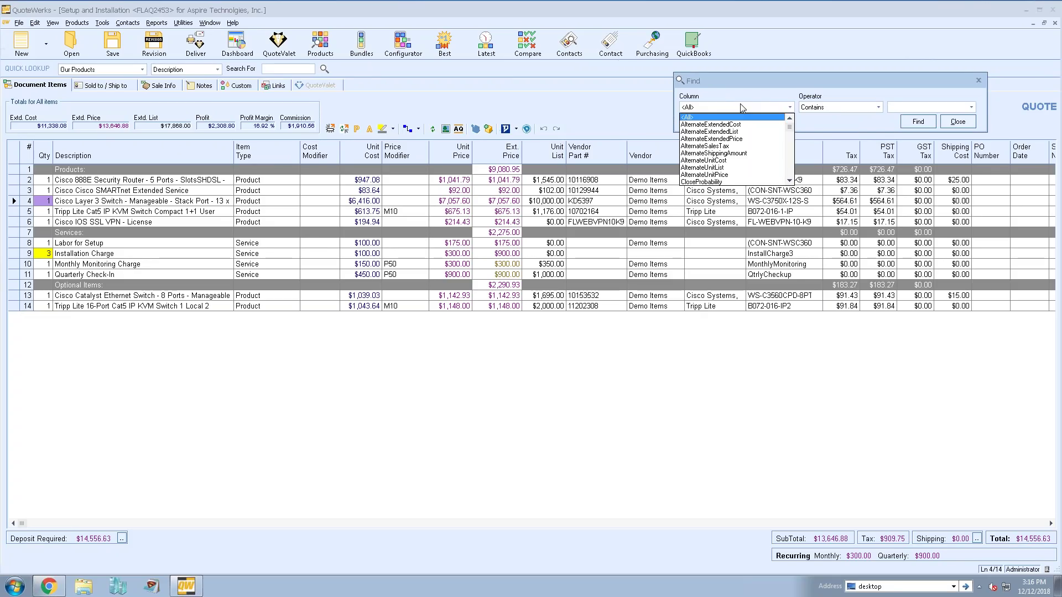
{"action": "mouse_move", "coordinate": [790, 128]}
{"action": "left_mouse_down"}
{"action": "mouse_move", "coordinate": [790, 142]}
{"action": "mouse_move", "coordinate": [792, 123]}
{"action": "left_mouse_up"}
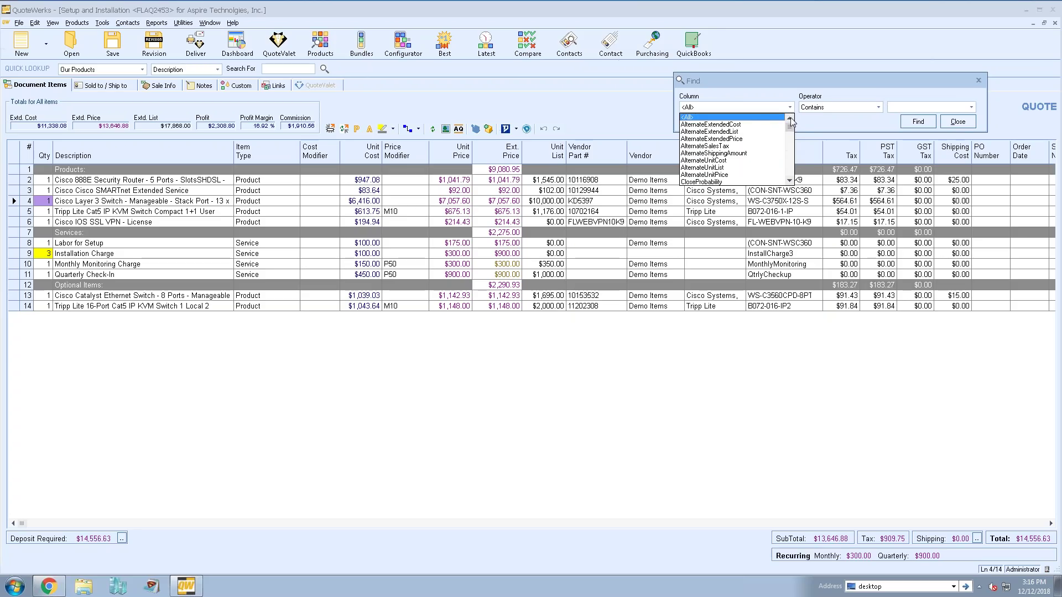
{"action": "scroll", "coordinate": [731, 123], "scroll_direction": "down", "scroll_amount": 12}
{"action": "left_click", "coordinate": [731, 123]}
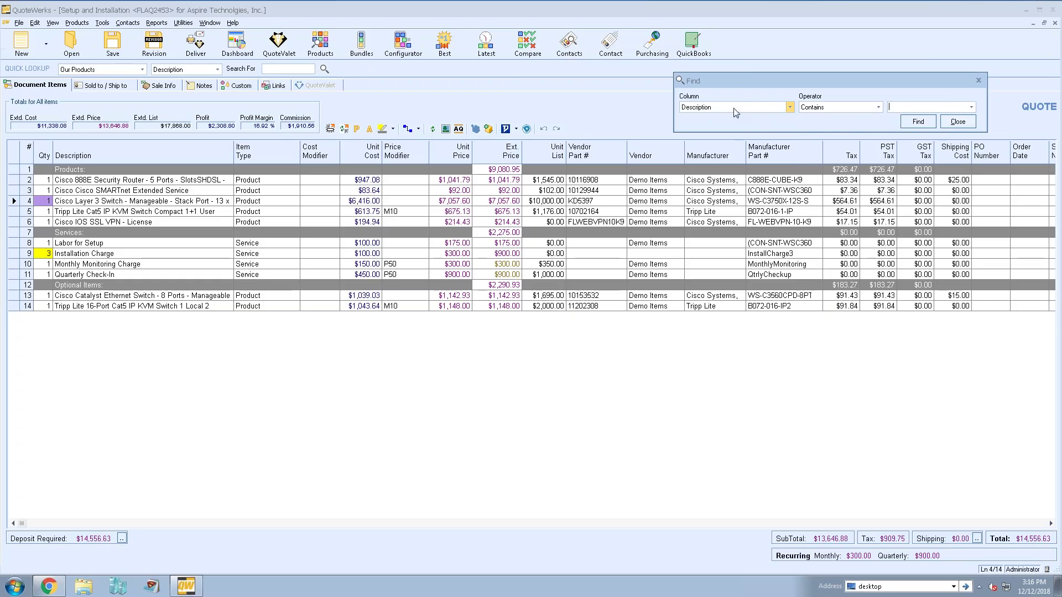
{"action": "left_click", "coordinate": [861, 110]}
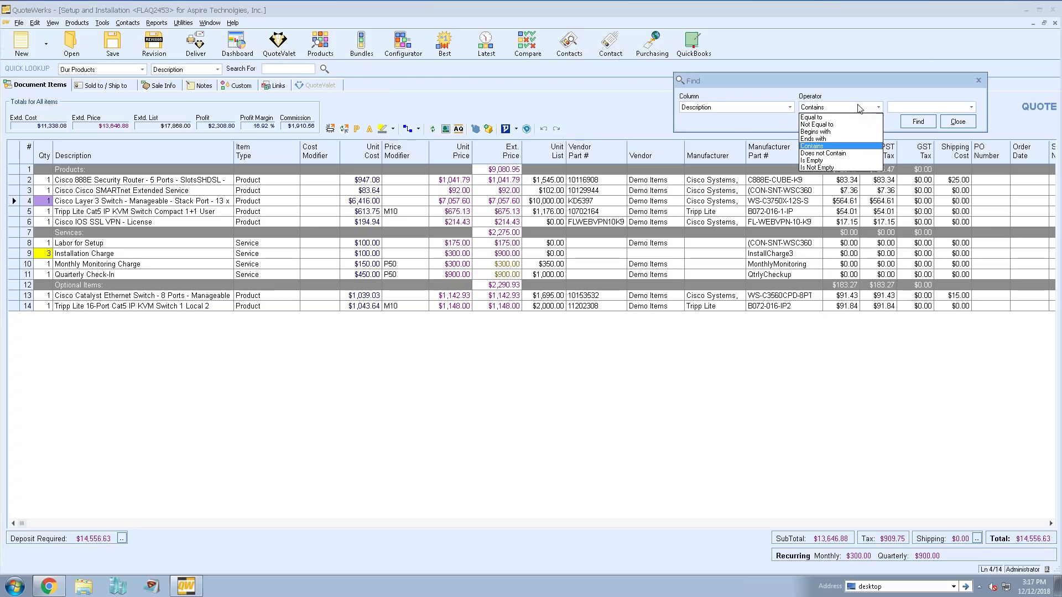
{"action": "left_click", "coordinate": [862, 88]}
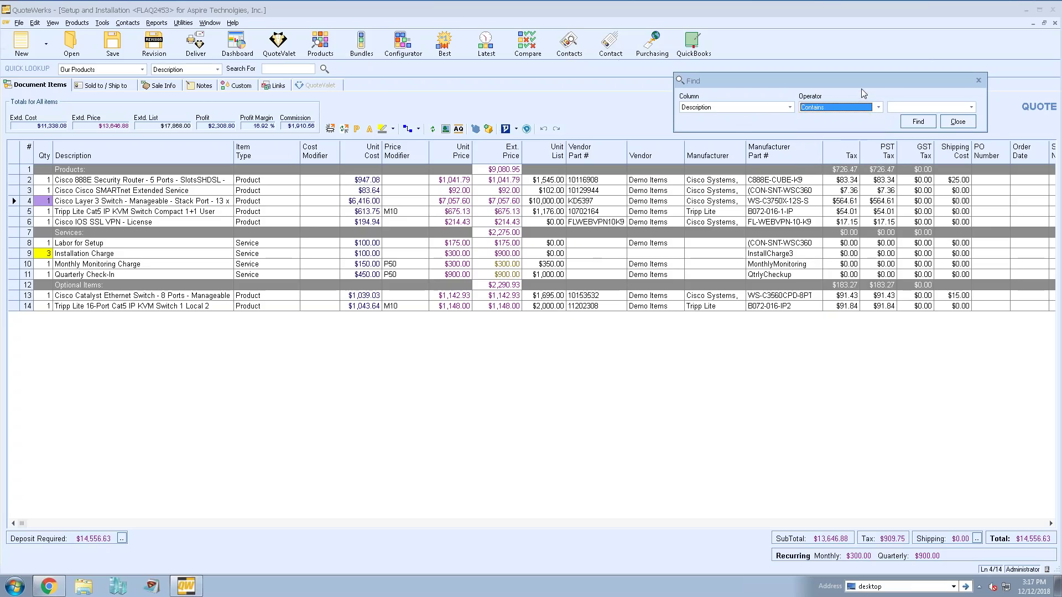
Search the item descriptions for "tripp", going through the matches and back to the first one, then close the Find window.
{"action": "left_click", "coordinate": [910, 106]}
{"action": "type", "text": "tripp"}
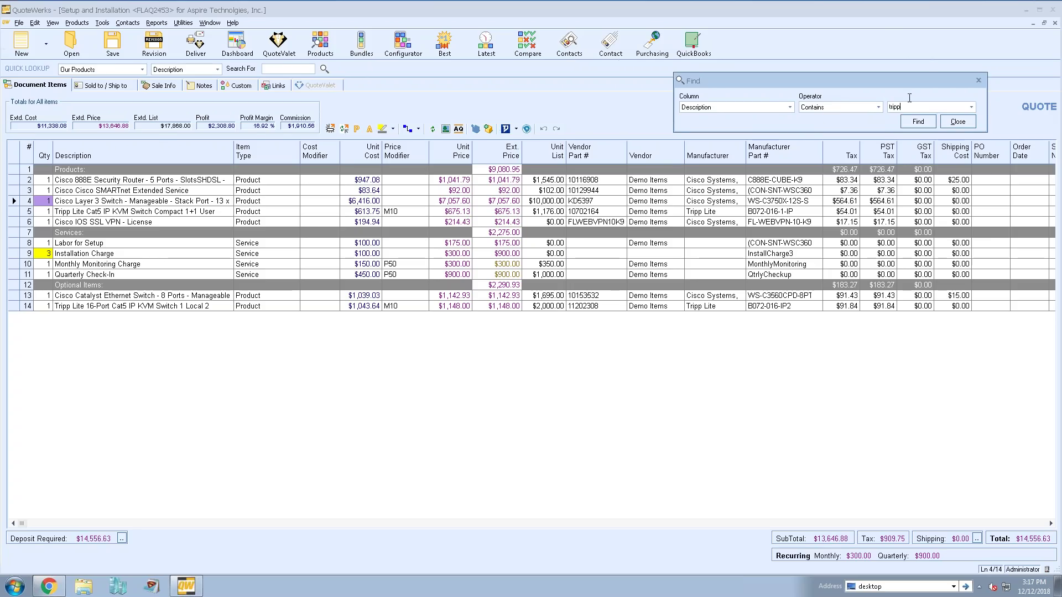
{"action": "left_click", "coordinate": [919, 122]}
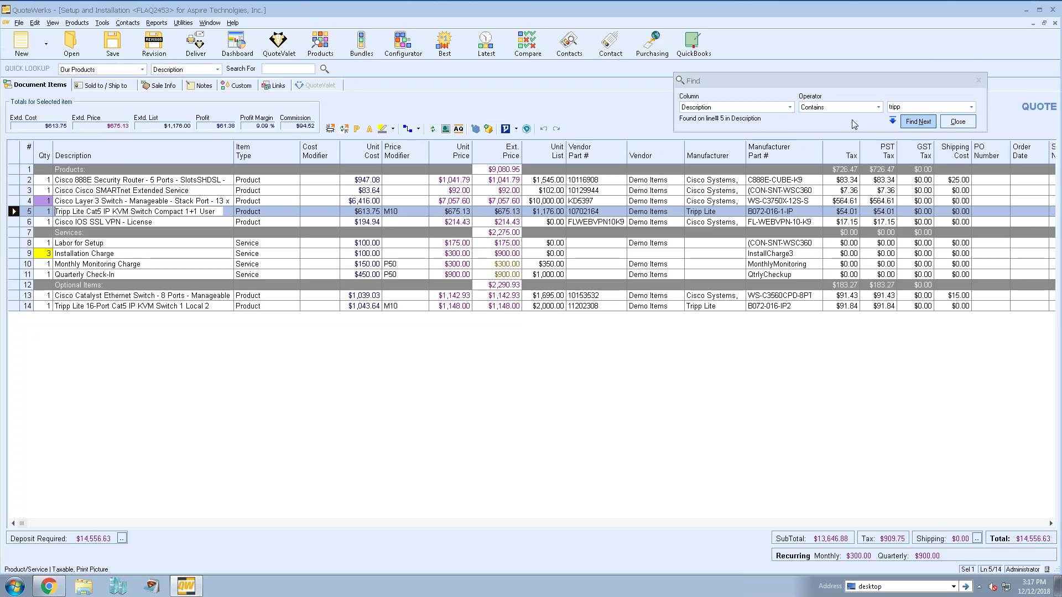
{"action": "left_click", "coordinate": [910, 123]}
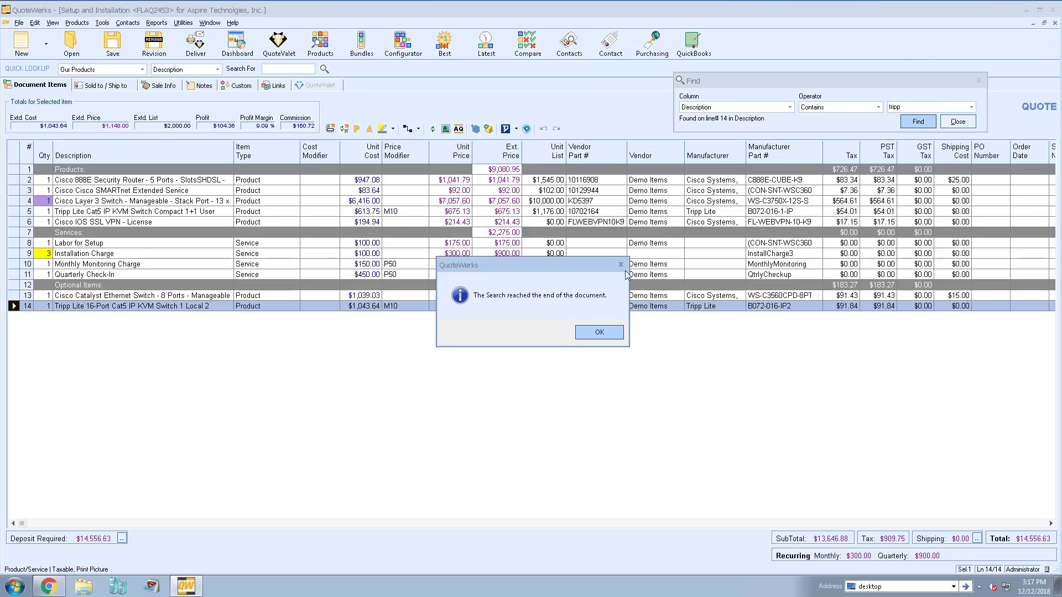
{"action": "left_click", "coordinate": [592, 333]}
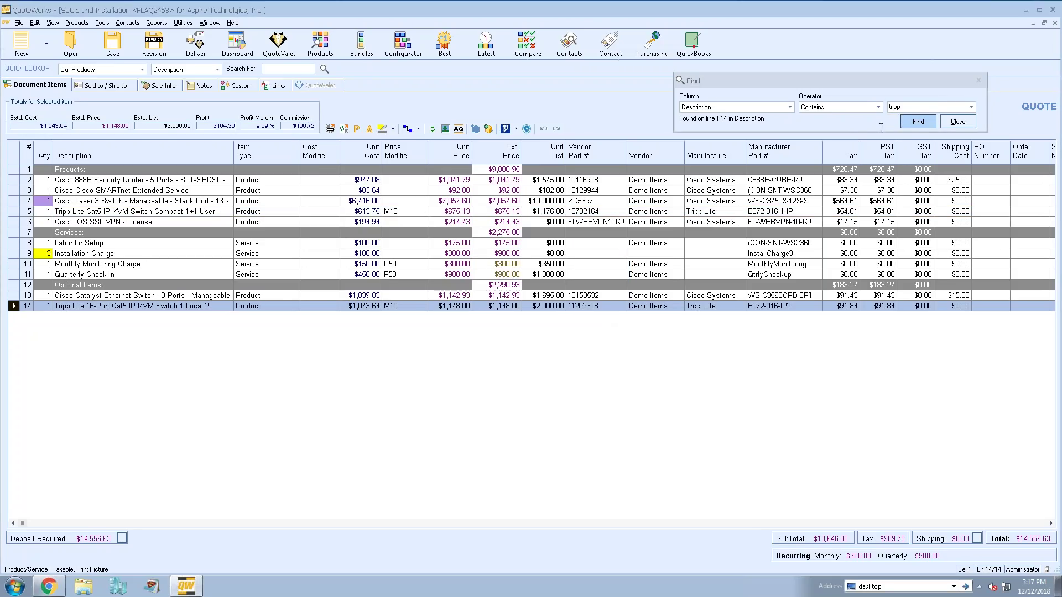
{"action": "left_click", "coordinate": [916, 122]}
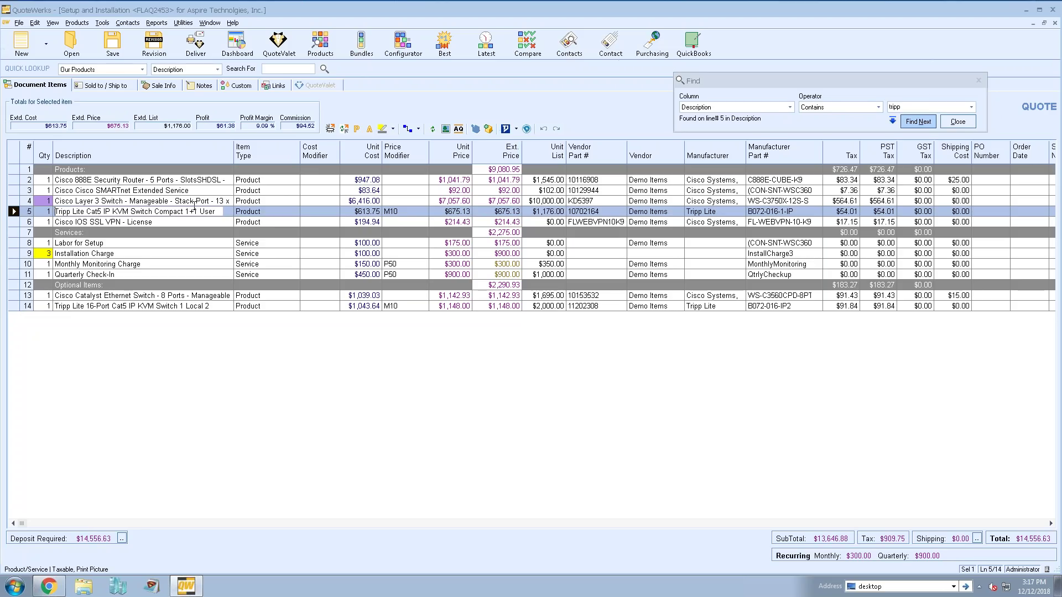
{"action": "left_click", "coordinate": [952, 122]}
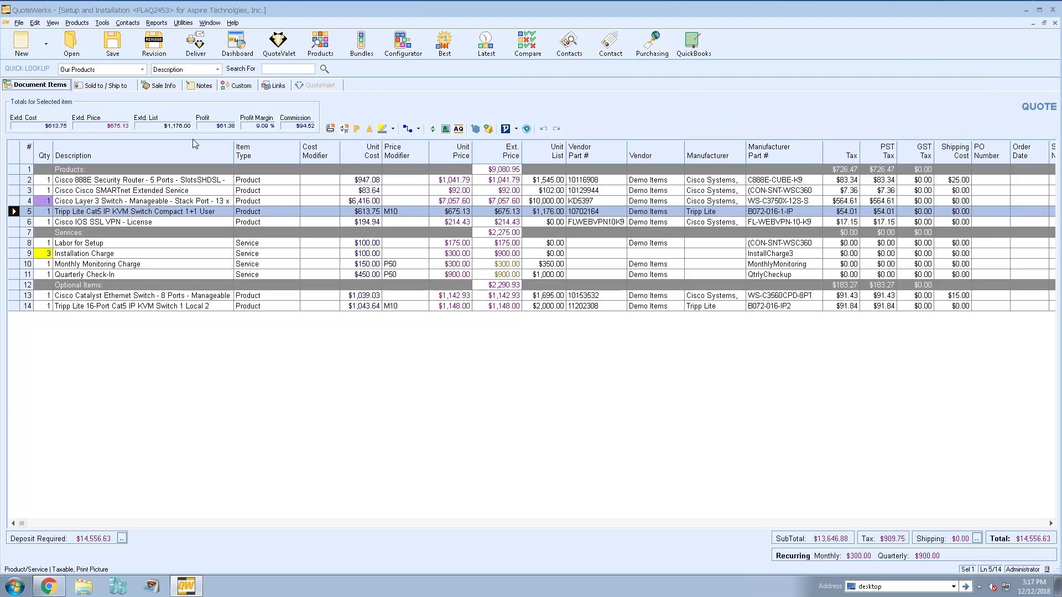
Reopen the Find window with UnitCost as the search column and review the numeric comparison operators offered.
{"action": "key", "text": "ctrl+f"}
{"action": "left_click_drag", "start_coordinate": [170, 37], "coordinate": [748, 88]}
{"action": "key", "text": "ctrl+f"}
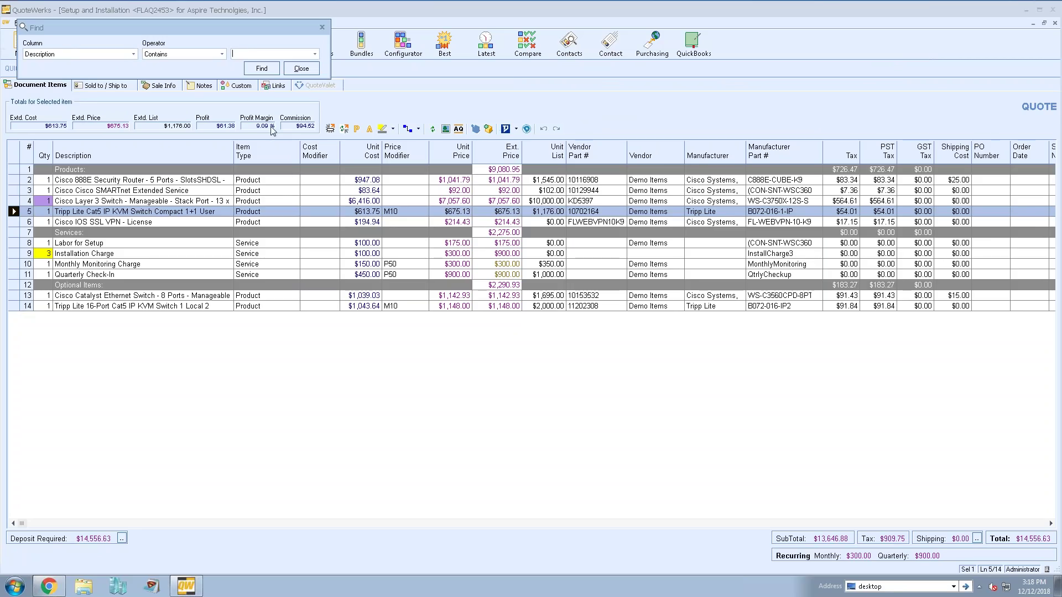
{"action": "left_click", "coordinate": [361, 154]}
{"action": "left_click", "coordinate": [224, 54]}
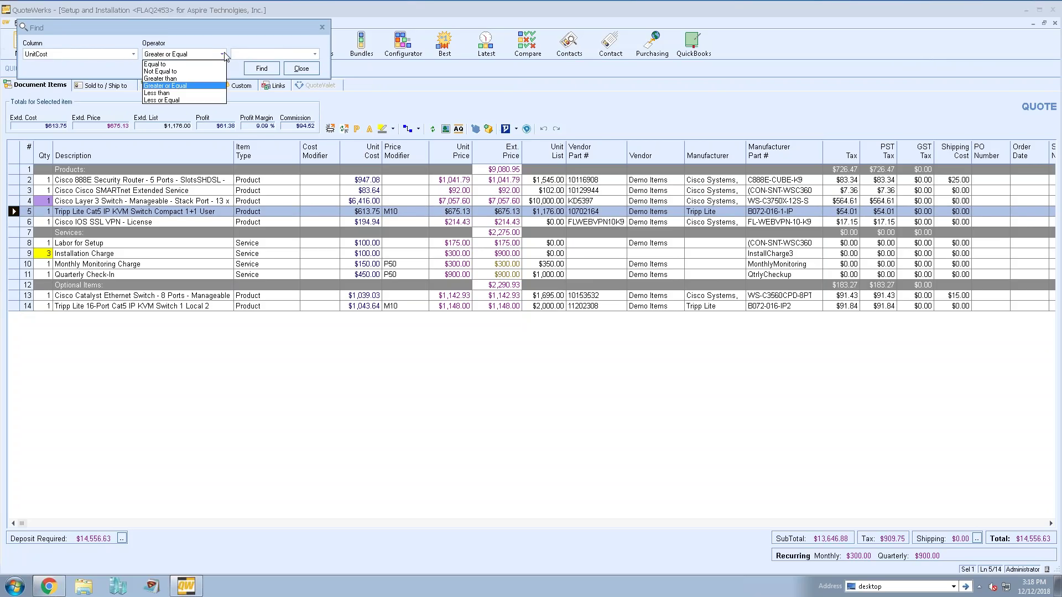
{"action": "left_click", "coordinate": [214, 28]}
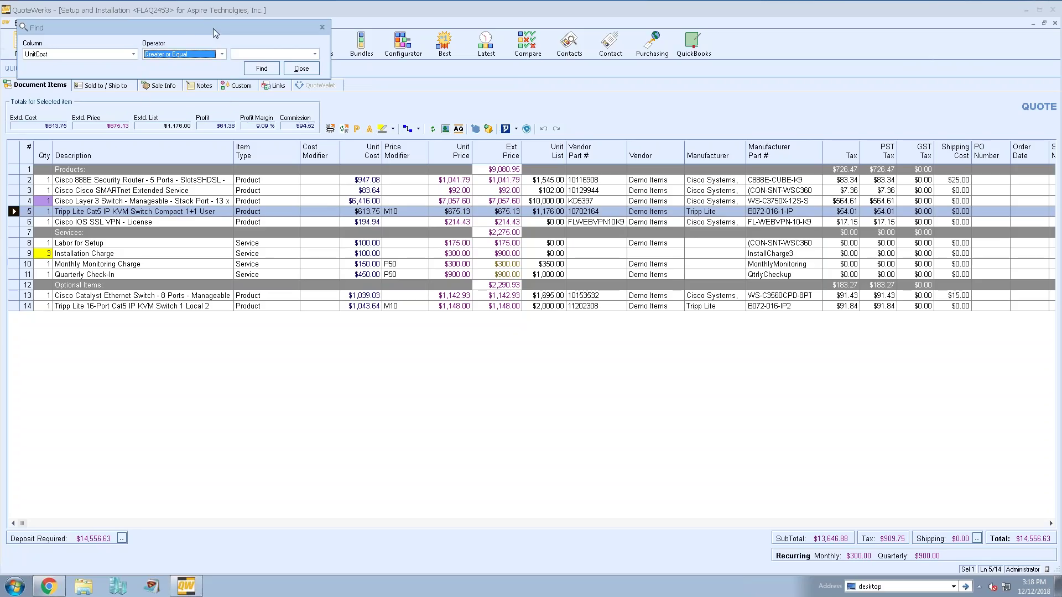
Search the UnitPrice column for values less than 250.
{"action": "left_click", "coordinate": [455, 151]}
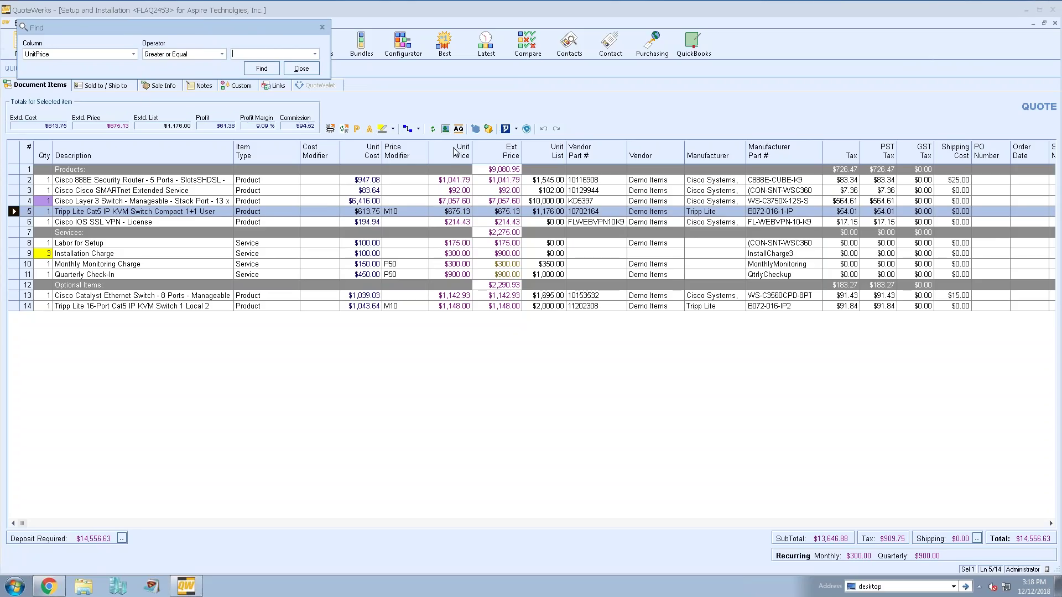
{"action": "left_click", "coordinate": [222, 54]}
{"action": "left_click", "coordinate": [188, 93]}
{"action": "type", "text": "250"}
{"action": "left_click", "coordinate": [263, 69]}
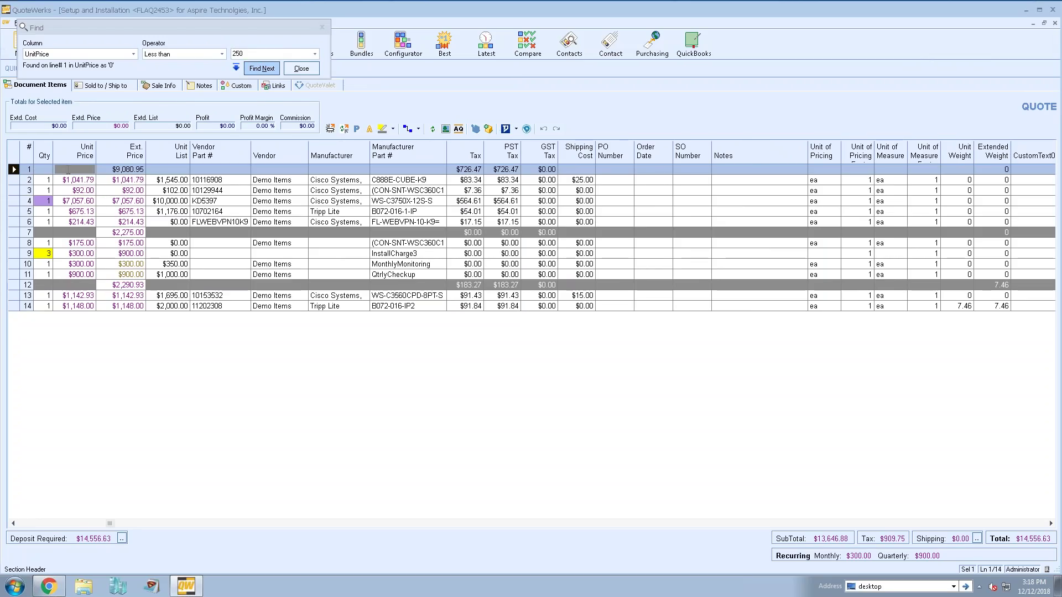
Continue the unit price search from line 2 through the next two matches and close the Find window.
{"action": "left_click", "coordinate": [71, 181]}
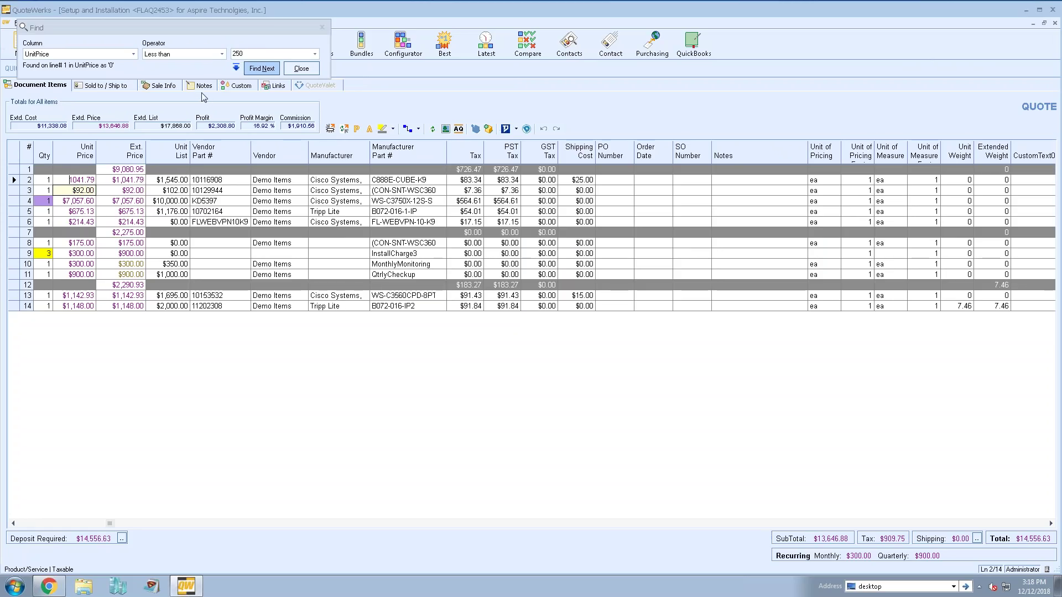
{"action": "left_click", "coordinate": [264, 69]}
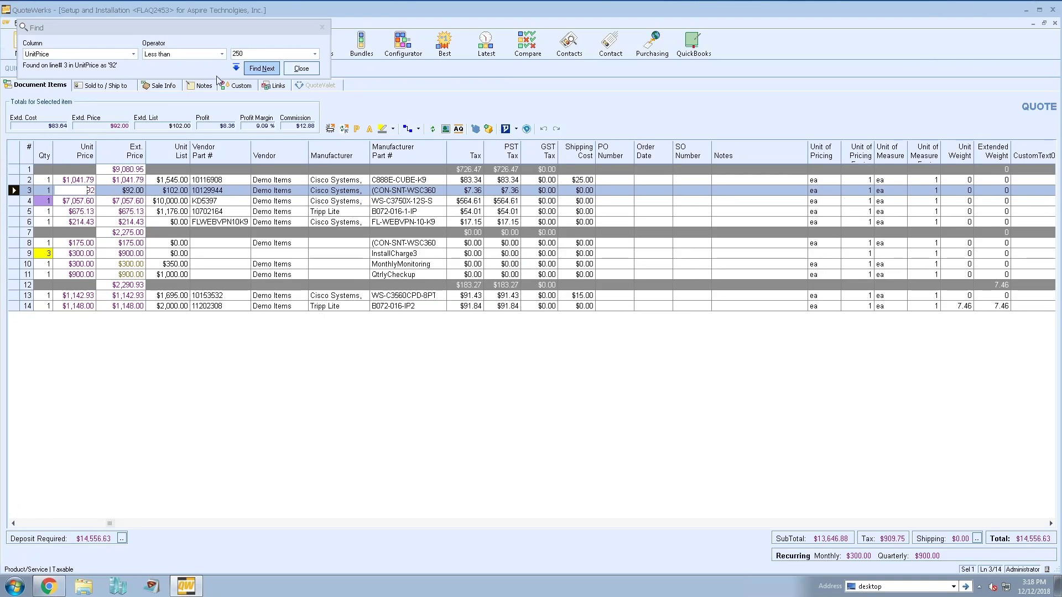
{"action": "left_click", "coordinate": [261, 68]}
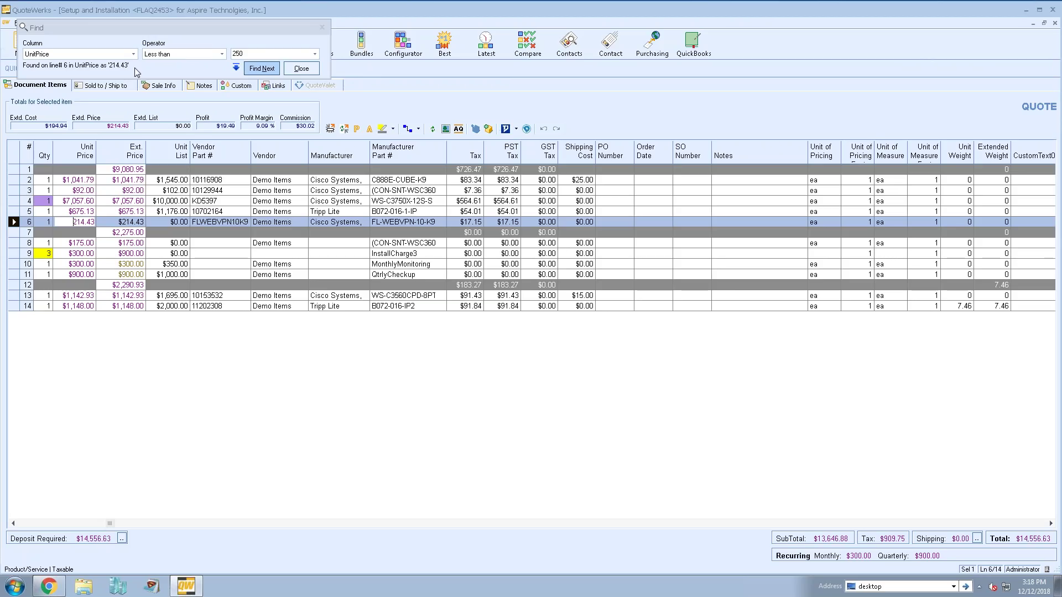
{"action": "left_click", "coordinate": [23, 523]}
{"action": "left_click_drag", "start_coordinate": [155, 30], "coordinate": [802, 72]}
{"action": "left_click_drag", "start_coordinate": [804, 81], "coordinate": [806, 93]}
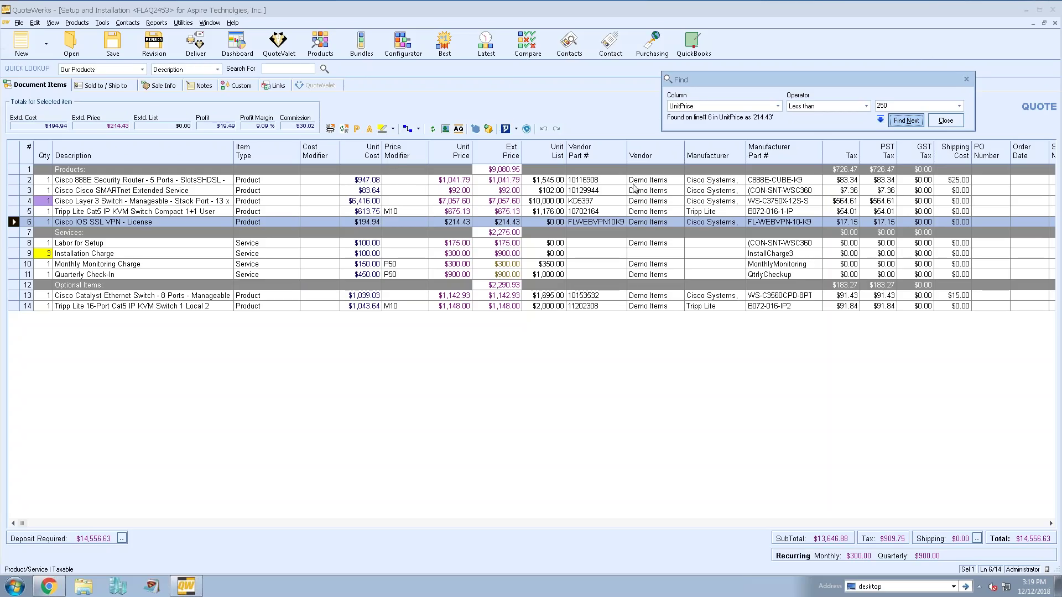
{"action": "left_click", "coordinate": [945, 120]}
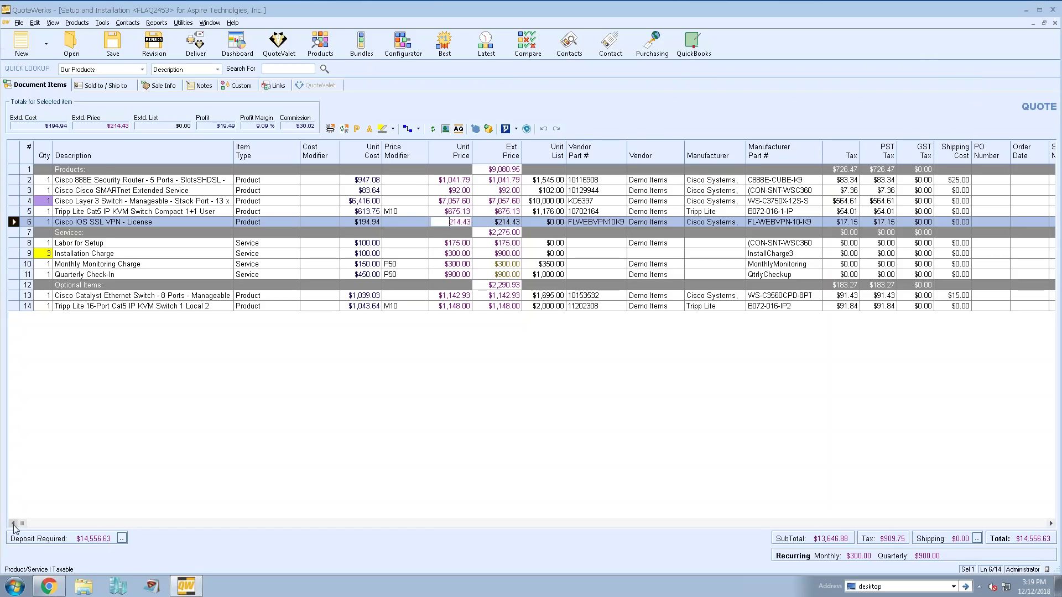
{"action": "key", "text": "ctrl+f"}
{"action": "left_click_drag", "start_coordinate": [145, 39], "coordinate": [652, 83]}
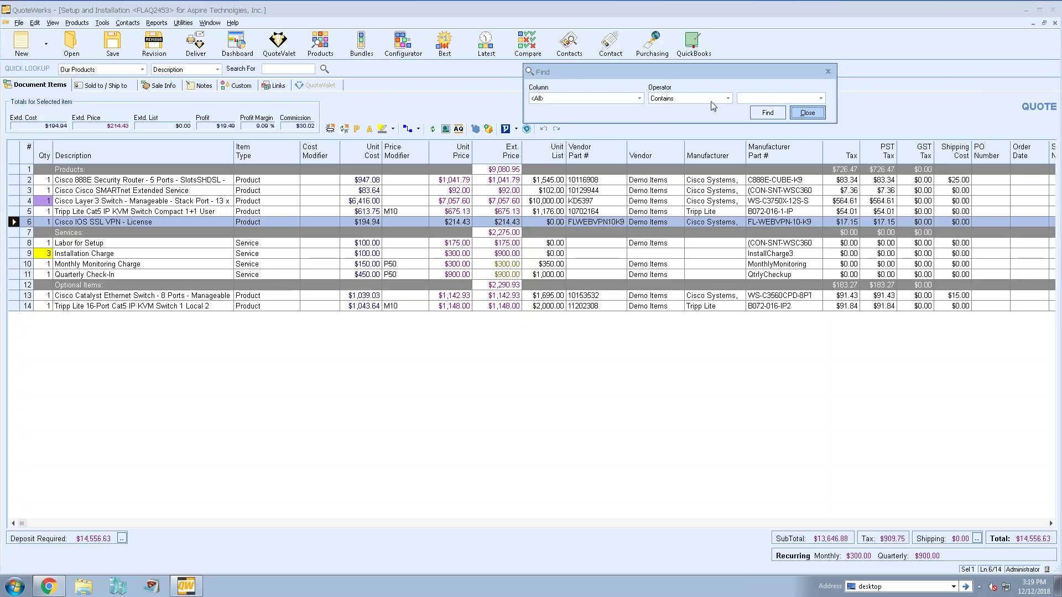
{"action": "left_click", "coordinate": [807, 113]}
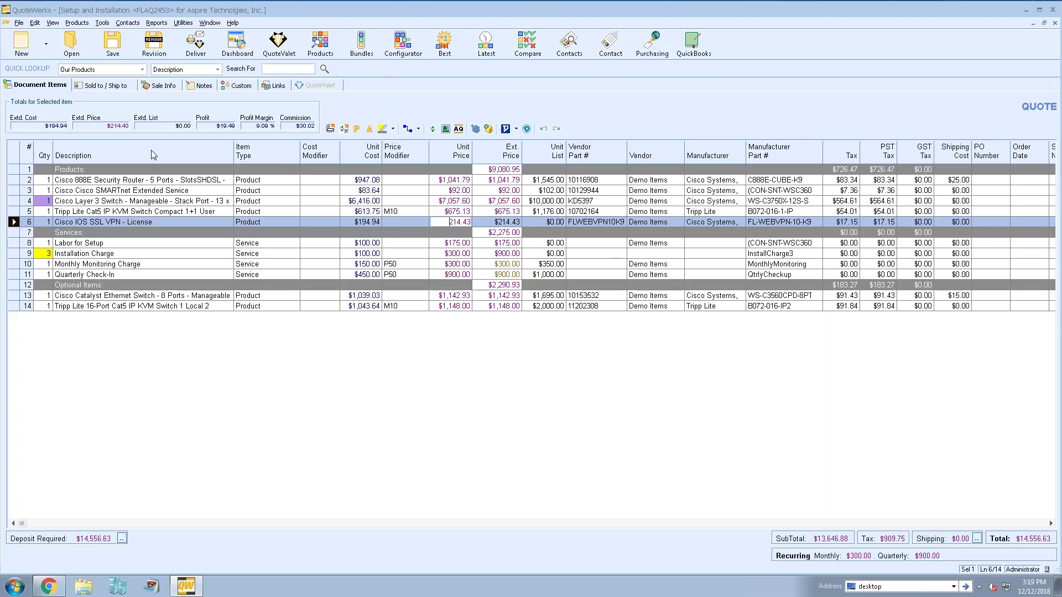
Sort product lines 2 to 6 in ascending order by Description, then undo the sort.
{"action": "left_click", "coordinate": [116, 155]}
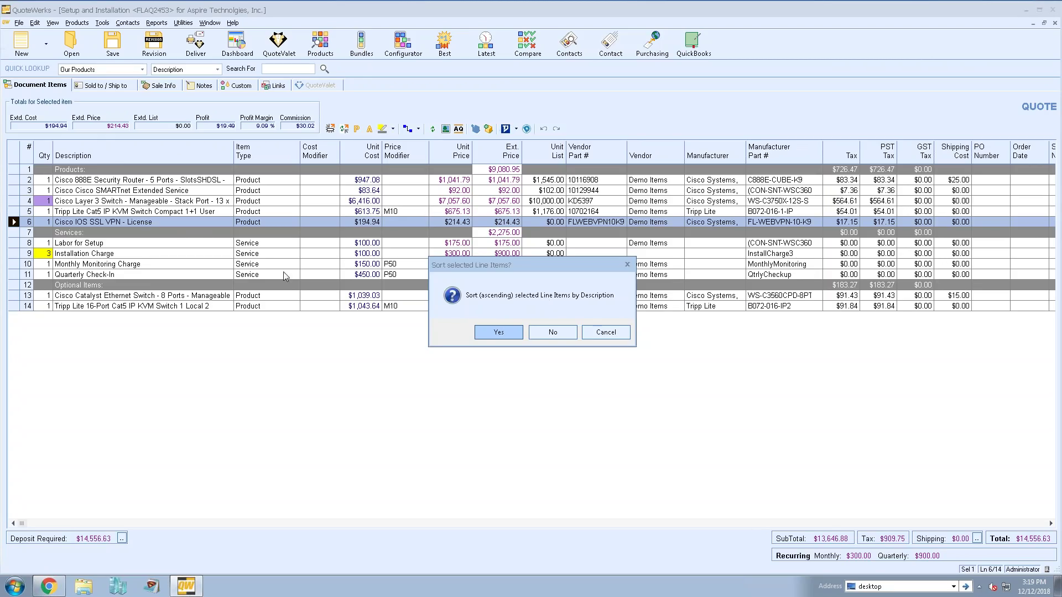
{"action": "left_click", "coordinate": [606, 333]}
{"action": "left_click", "coordinate": [138, 180]}
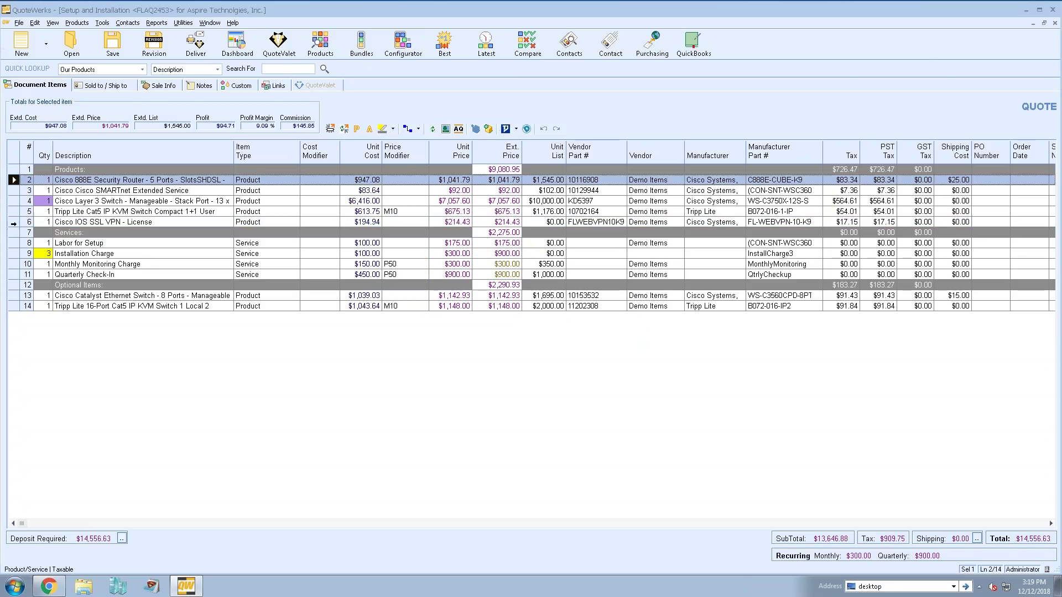
{"action": "left_click", "coordinate": [13, 222], "text": "shift"}
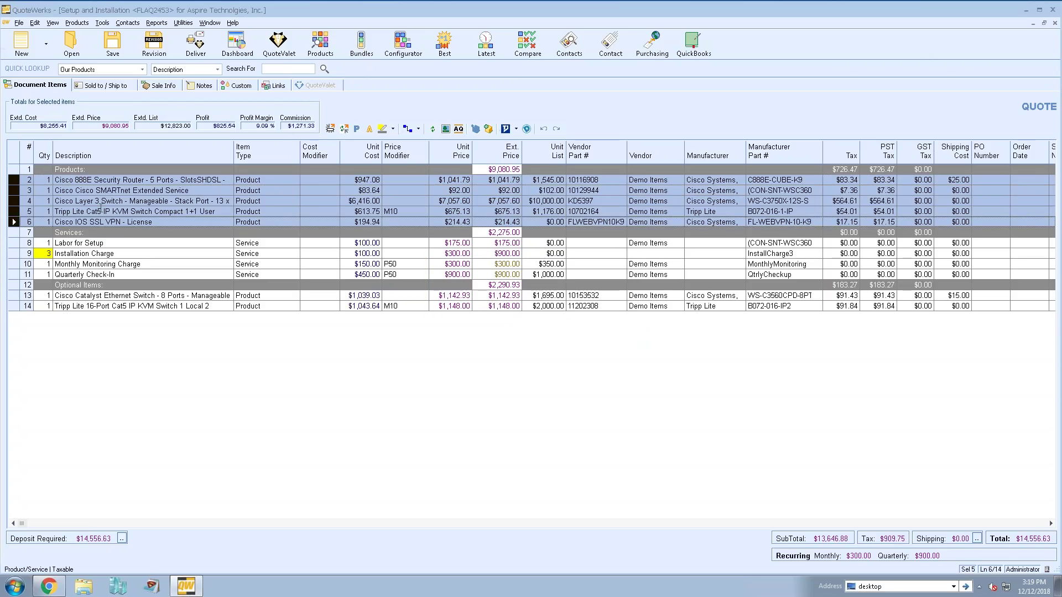
{"action": "left_click", "coordinate": [117, 151]}
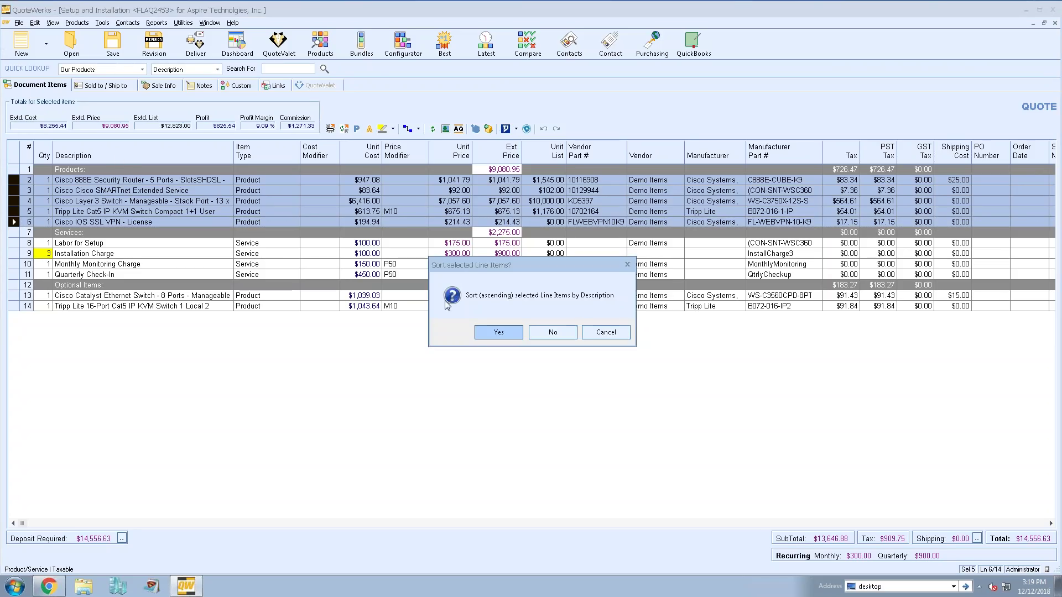
{"action": "left_click", "coordinate": [496, 333]}
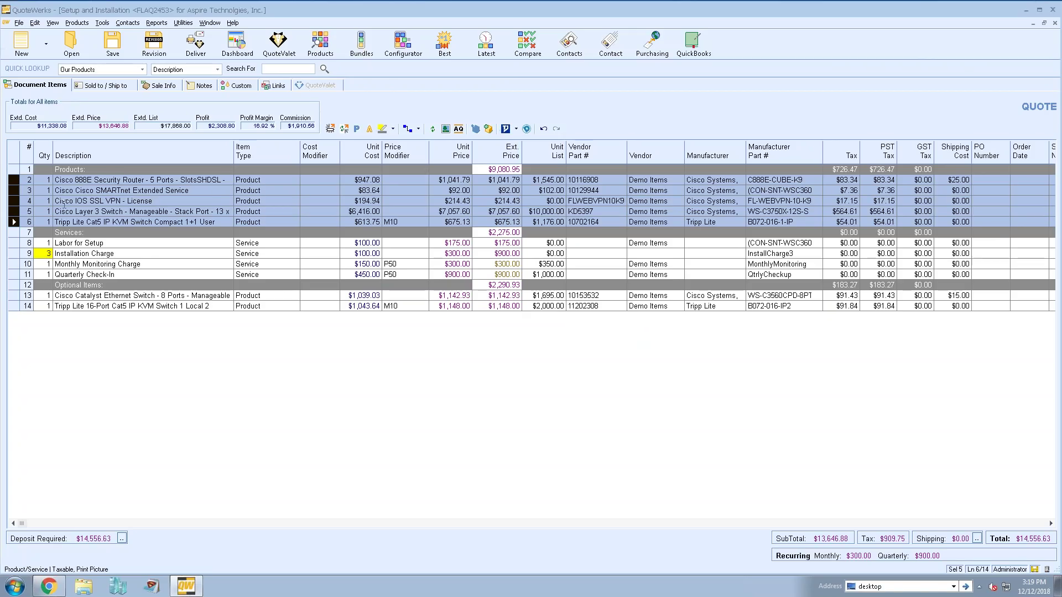
{"action": "left_click", "coordinate": [543, 128]}
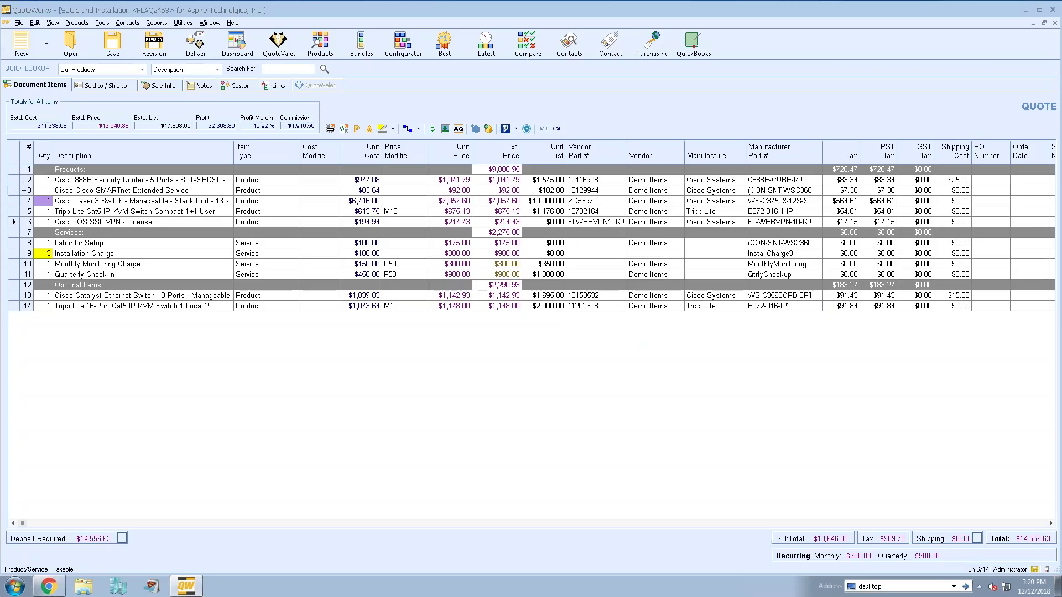
Select product lines 2 to 6 again and sort them in descending order by Description.
{"action": "left_click", "coordinate": [16, 180]}
{"action": "left_click", "coordinate": [14, 224], "text": "shift"}
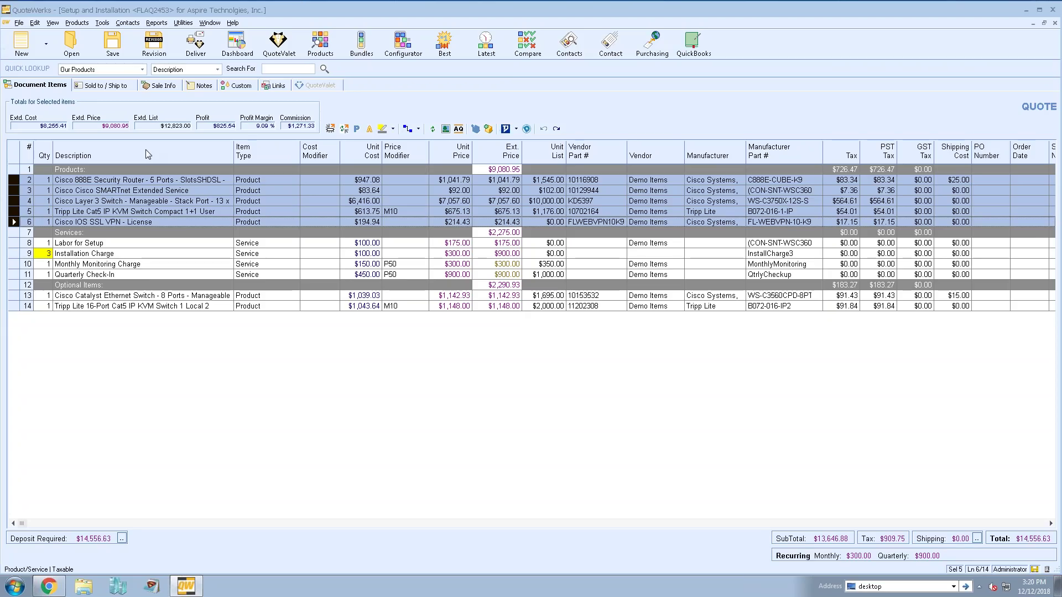
{"action": "left_click", "coordinate": [145, 151]}
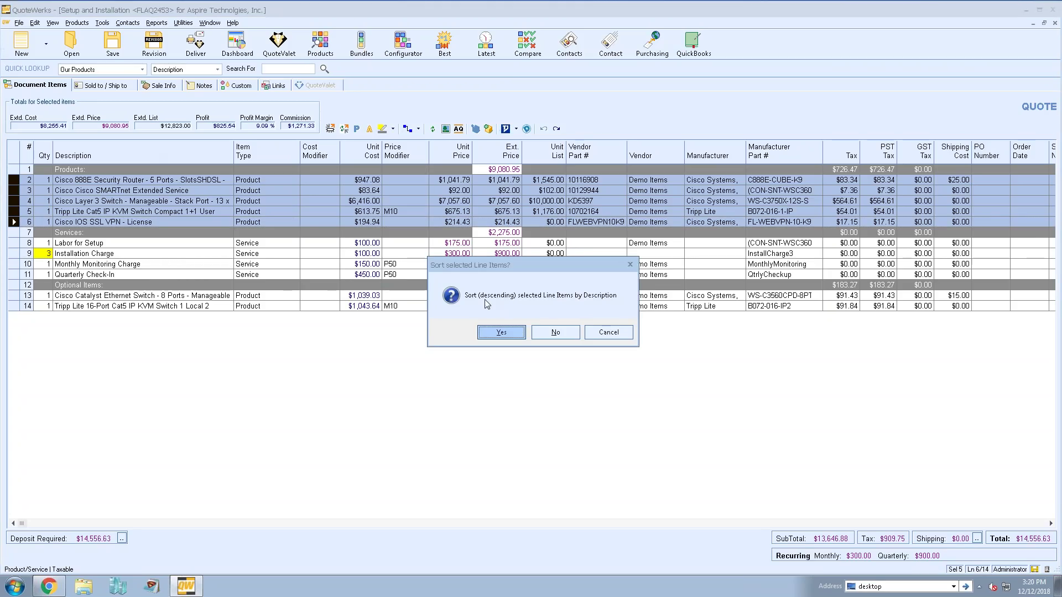
{"action": "left_click", "coordinate": [489, 332]}
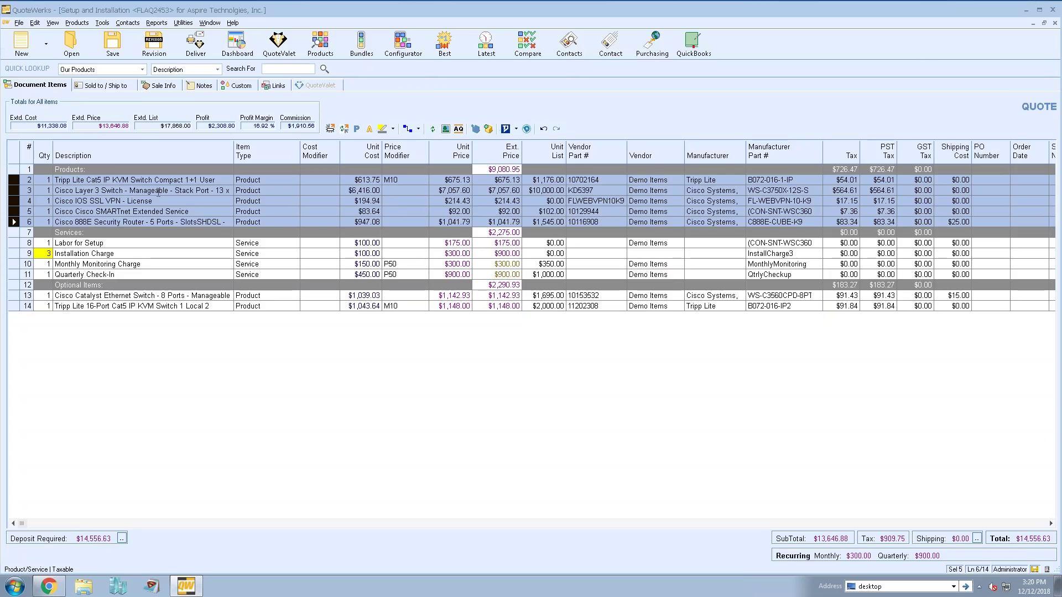
Sort the selected product lines ascending by UnitCost, then by UnitPrice in ascending and descending order.
{"action": "left_click", "coordinate": [361, 155]}
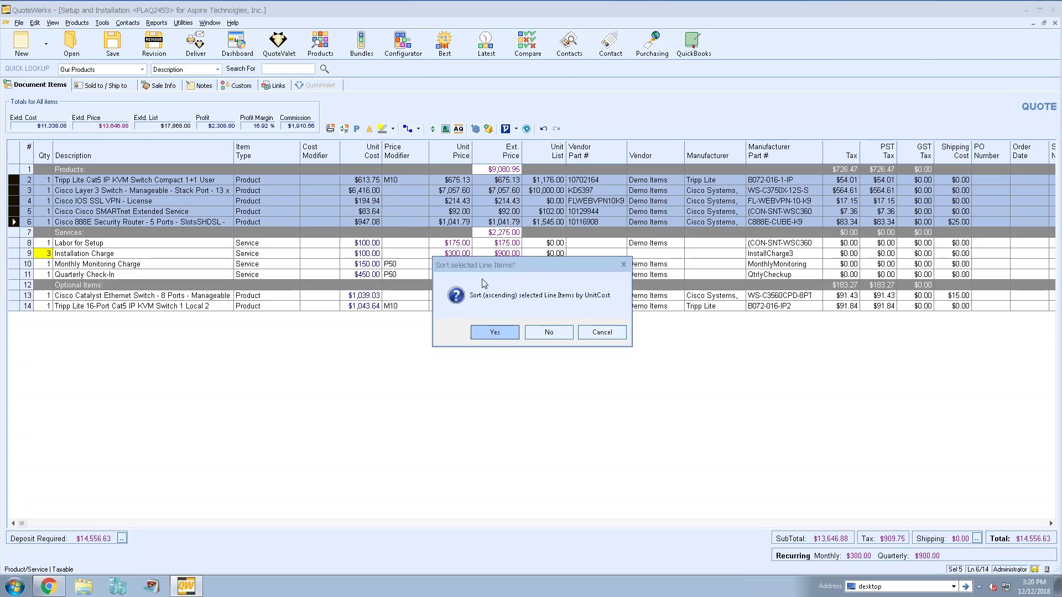
{"action": "left_click", "coordinate": [491, 334]}
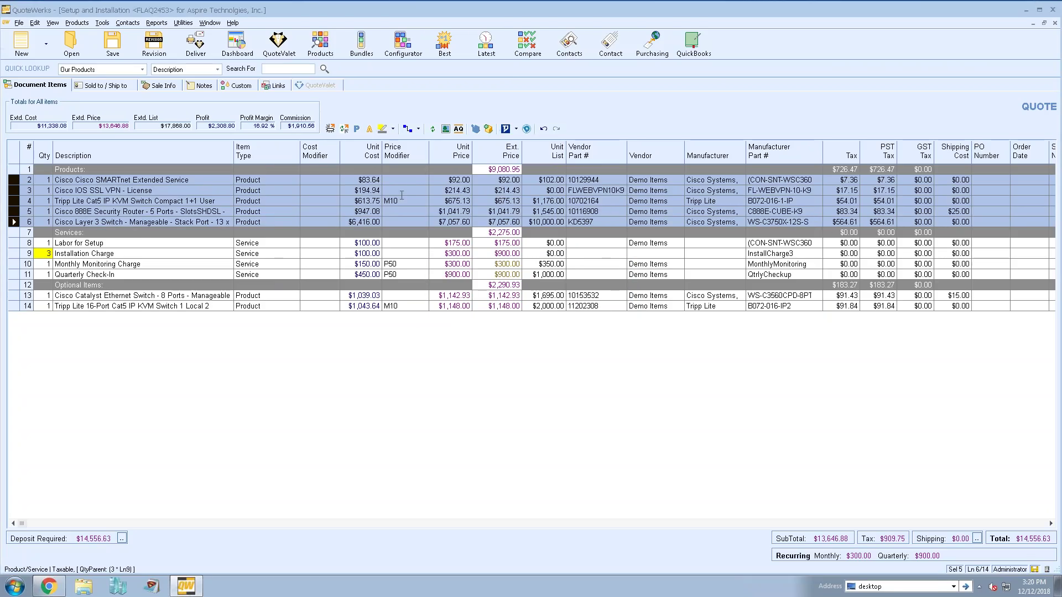
{"action": "left_click", "coordinate": [455, 156]}
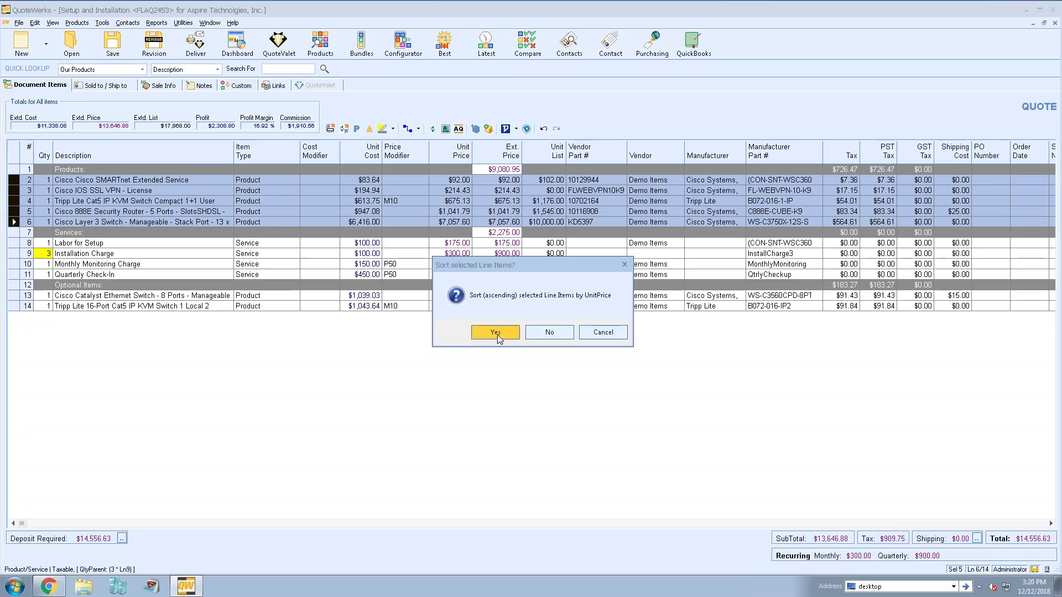
{"action": "left_click", "coordinate": [495, 334]}
{"action": "left_click", "coordinate": [453, 153]}
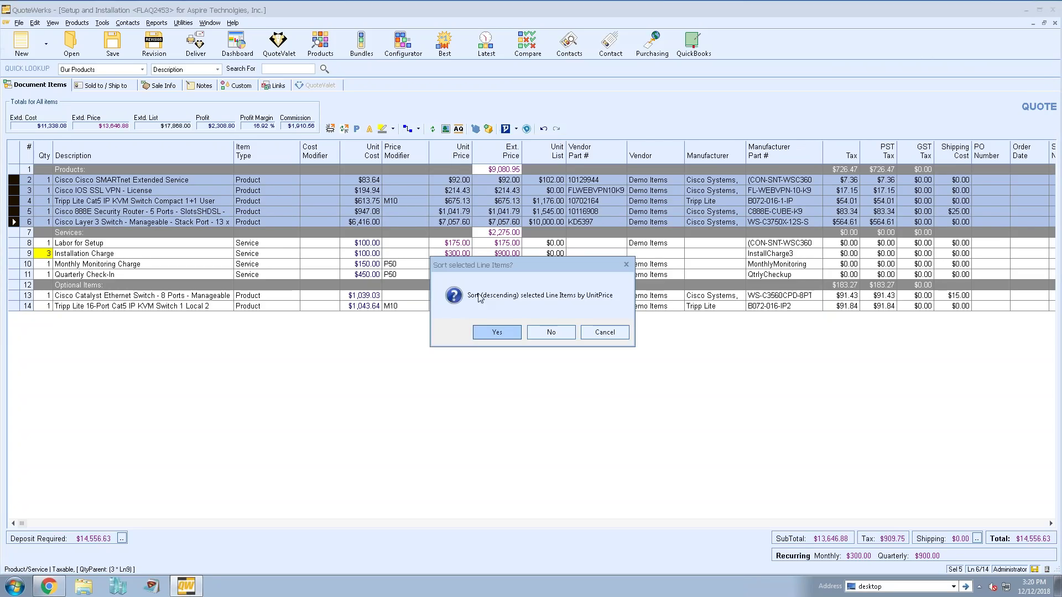
{"action": "left_click", "coordinate": [496, 334]}
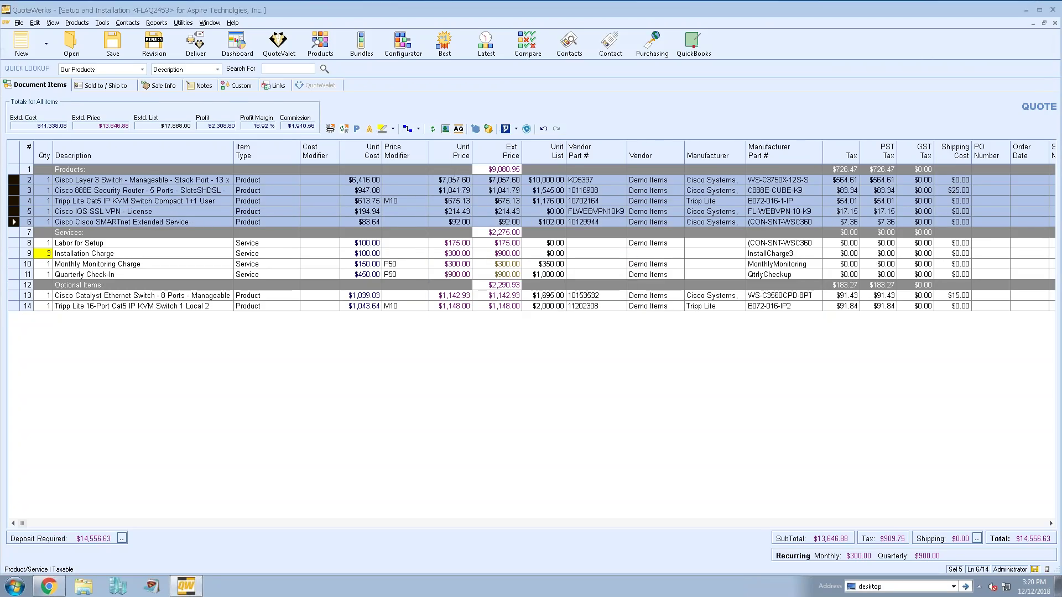
Group the selected product lines under a new group header with the description "Group Header Line".
{"action": "left_click", "coordinate": [449, 211]}
{"action": "key", "text": "ctrl+g"}
{"action": "left_click", "coordinate": [585, 425]}
{"action": "left_click", "coordinate": [87, 180]}
{"action": "type", "text": "Group Header Line"}
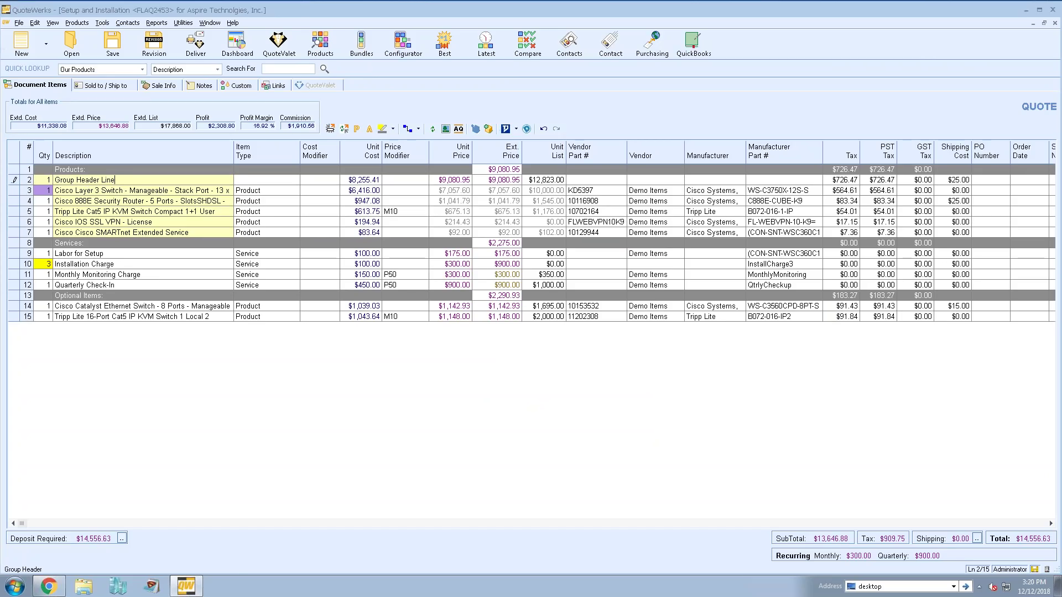
{"action": "left_click", "coordinate": [123, 188]}
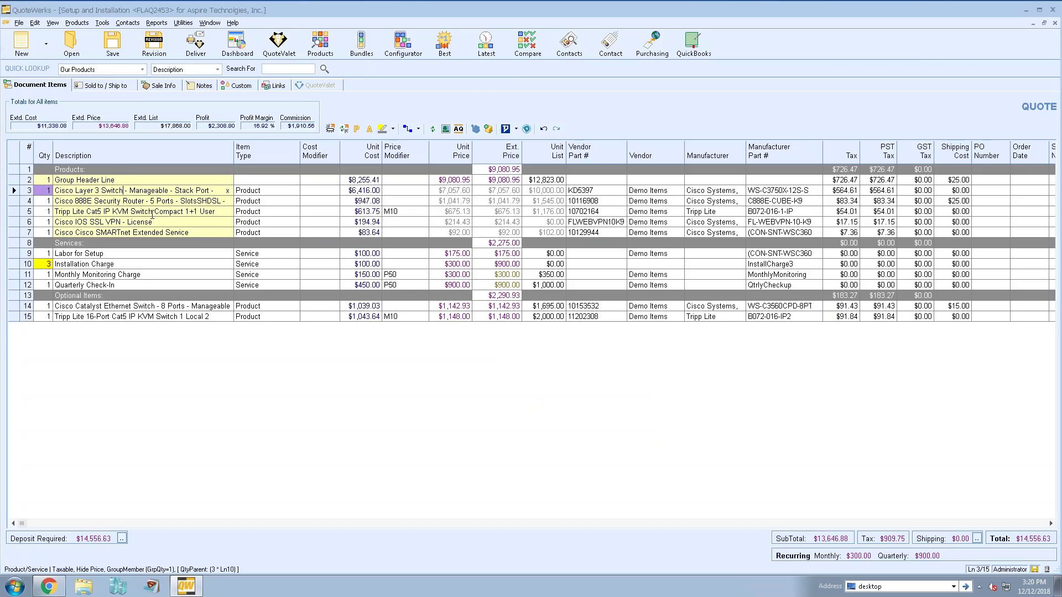
Sort group member lines 3 to 6 in ascending order by Description.
{"action": "left_click", "coordinate": [12, 190]}
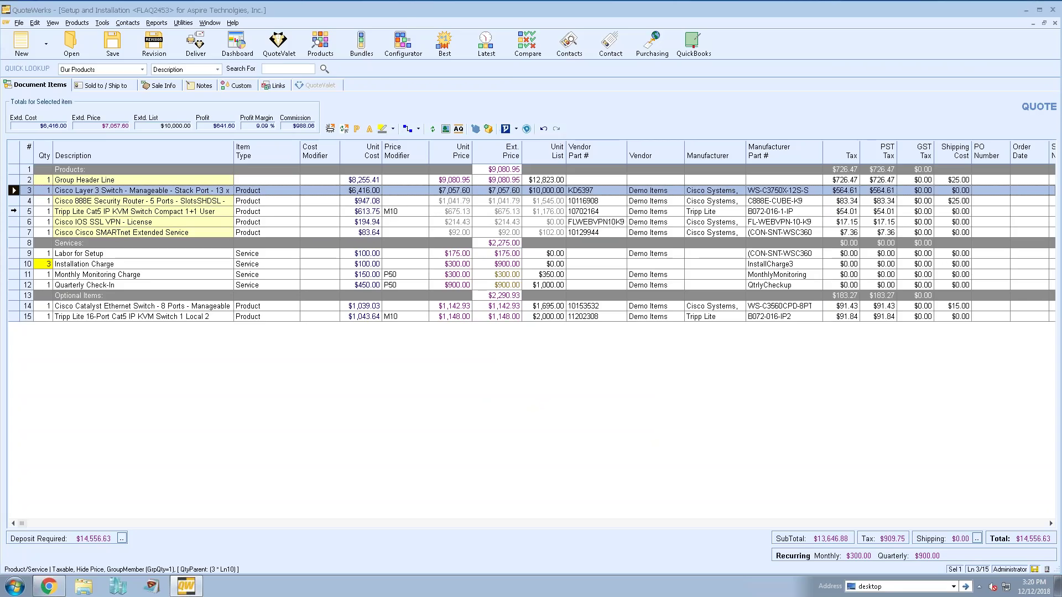
{"action": "left_click", "coordinate": [12, 222], "text": "shift"}
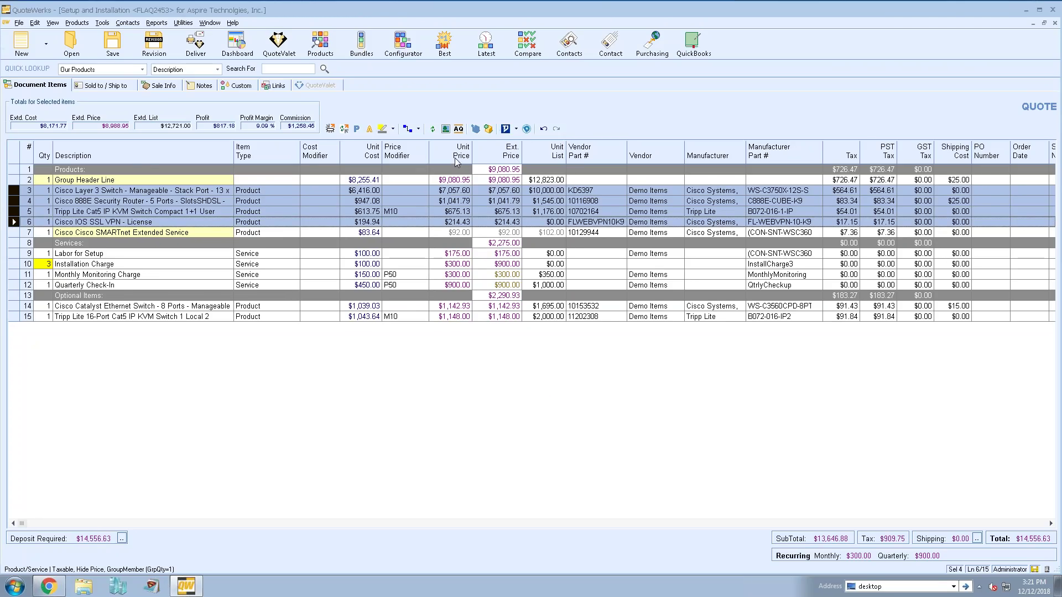
{"action": "left_click", "coordinate": [131, 154]}
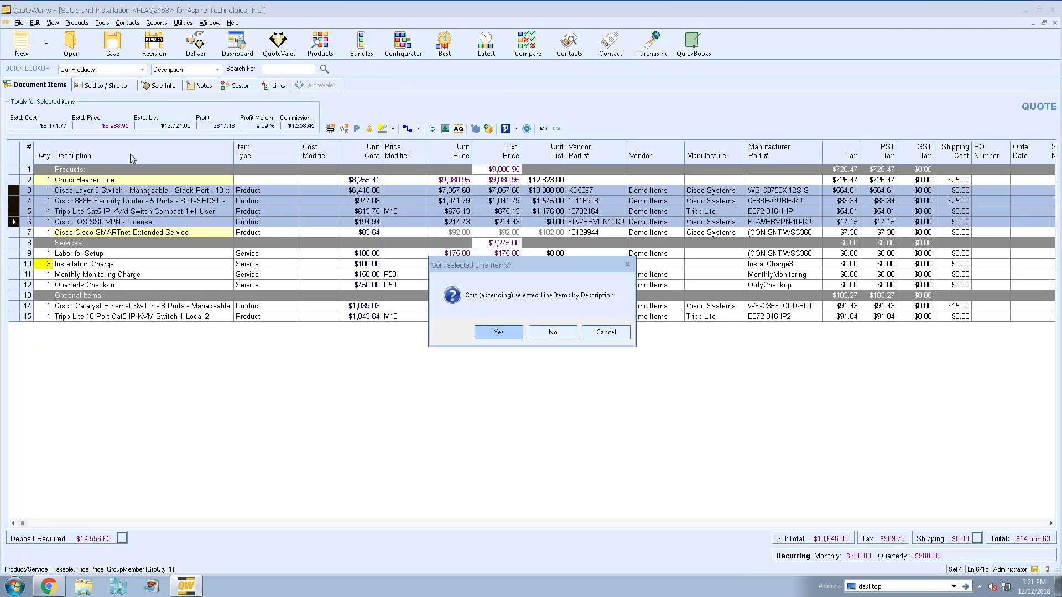
{"action": "left_click", "coordinate": [490, 332]}
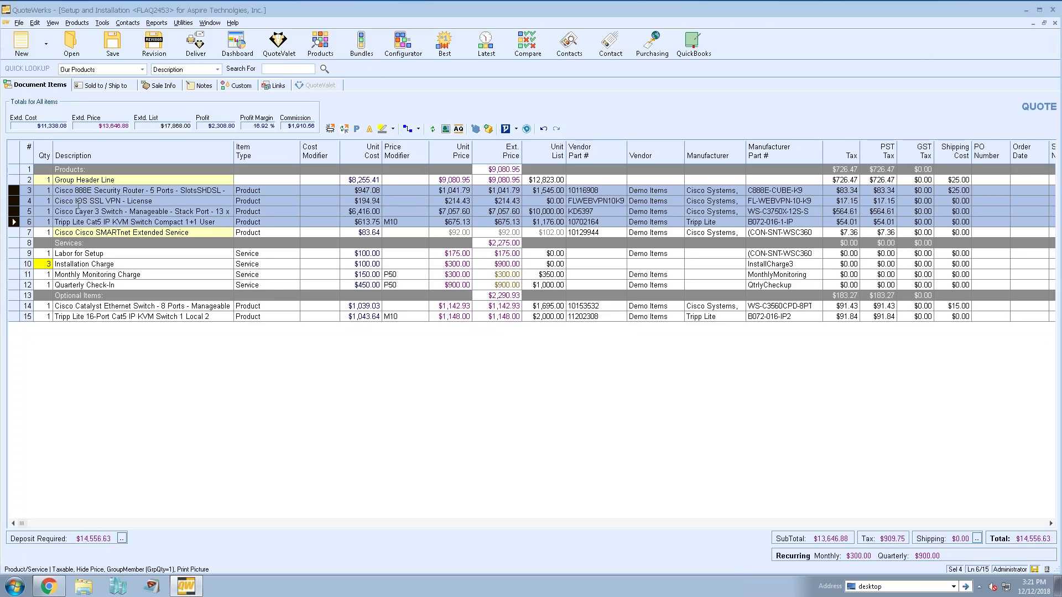
{"action": "left_click", "coordinate": [77, 204]}
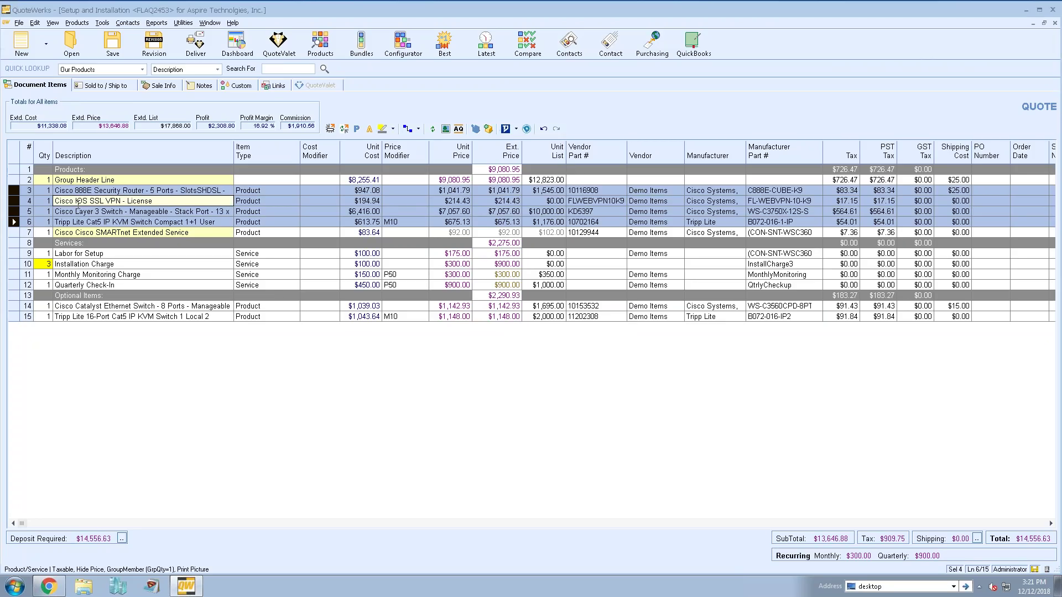
{"action": "key", "text": "Escape"}
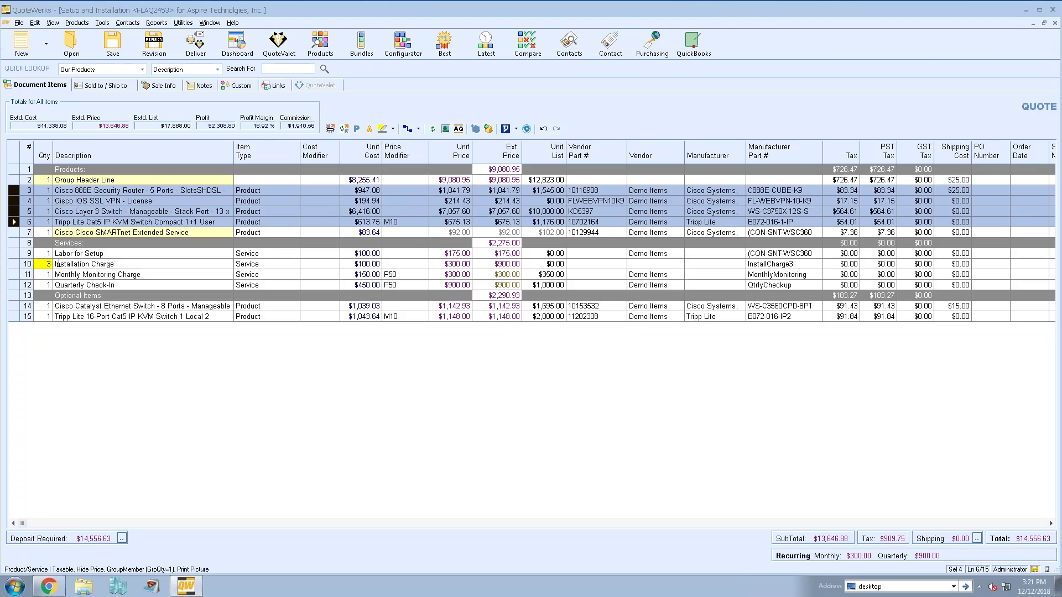
Select the non-adjacent service lines 9, 11 and 12 and sort them by UnitPrice, ending in descending order.
{"action": "left_click", "coordinate": [13, 254]}
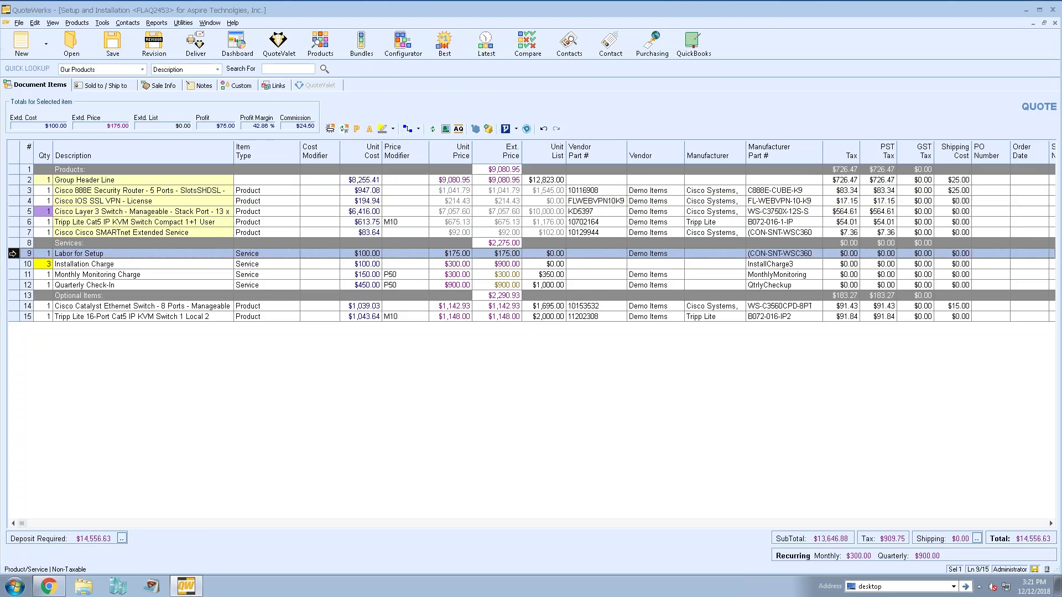
{"action": "left_click", "coordinate": [13, 275], "text": "ctrl"}
{"action": "left_click", "coordinate": [13, 285], "text": "ctrl"}
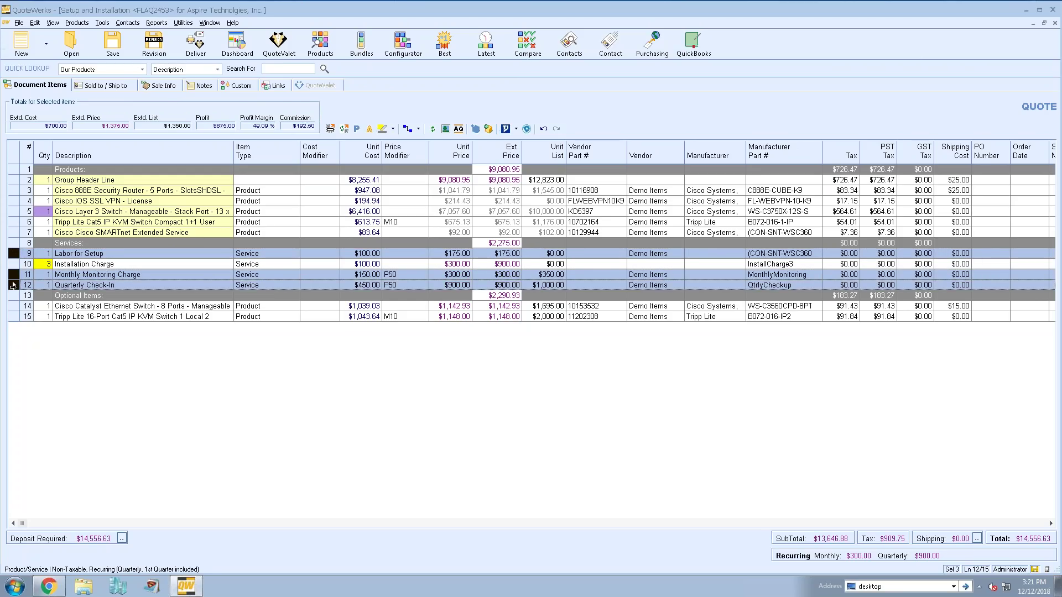
{"action": "left_click", "coordinate": [449, 157]}
{"action": "left_click", "coordinate": [498, 332]}
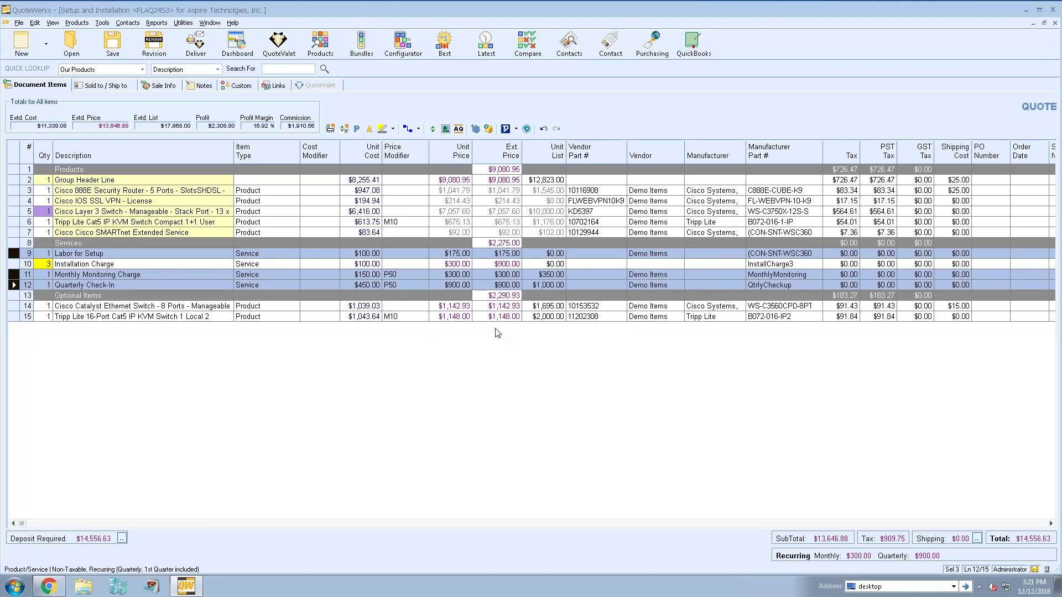
{"action": "left_click", "coordinate": [435, 145]}
{"action": "left_click", "coordinate": [498, 332]}
{"action": "left_click", "coordinate": [460, 151]}
{"action": "left_click", "coordinate": [498, 333]}
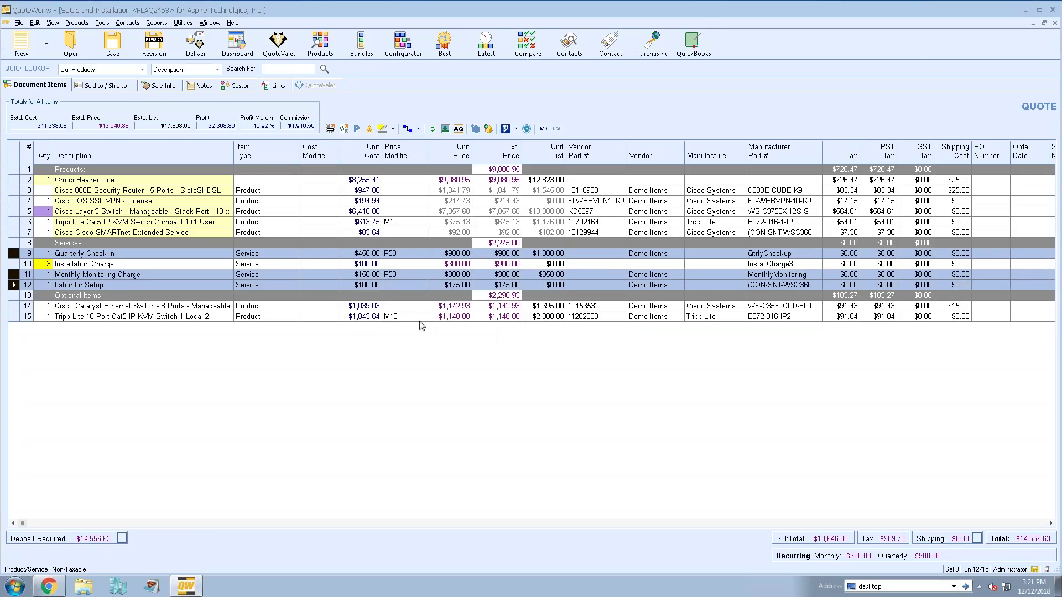
{"action": "left_click", "coordinate": [406, 317]}
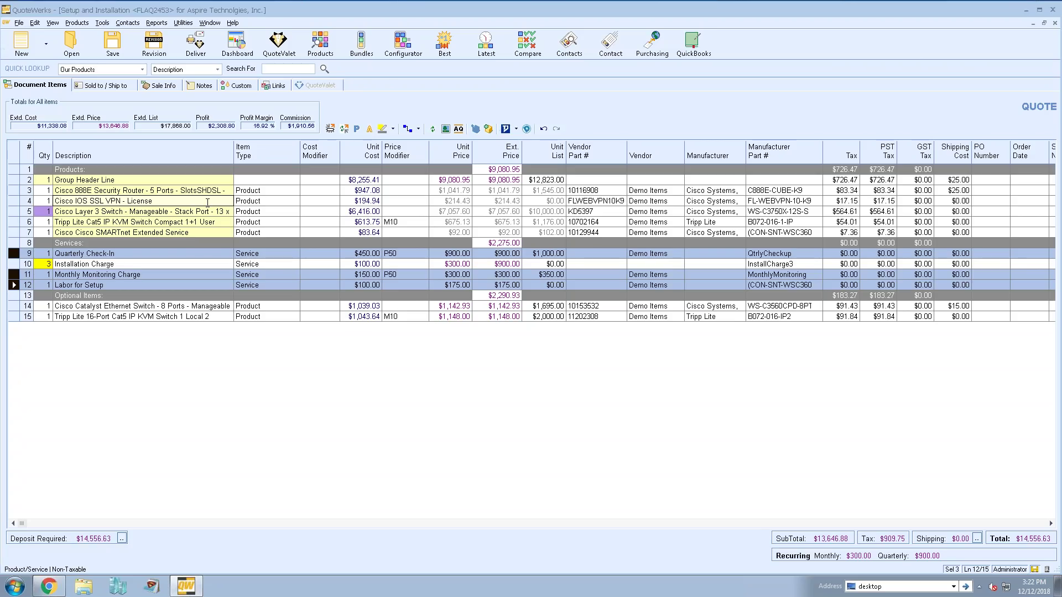
Set the group header line's unit price to 10000, then undo the price change.
{"action": "left_click", "coordinate": [158, 180]}
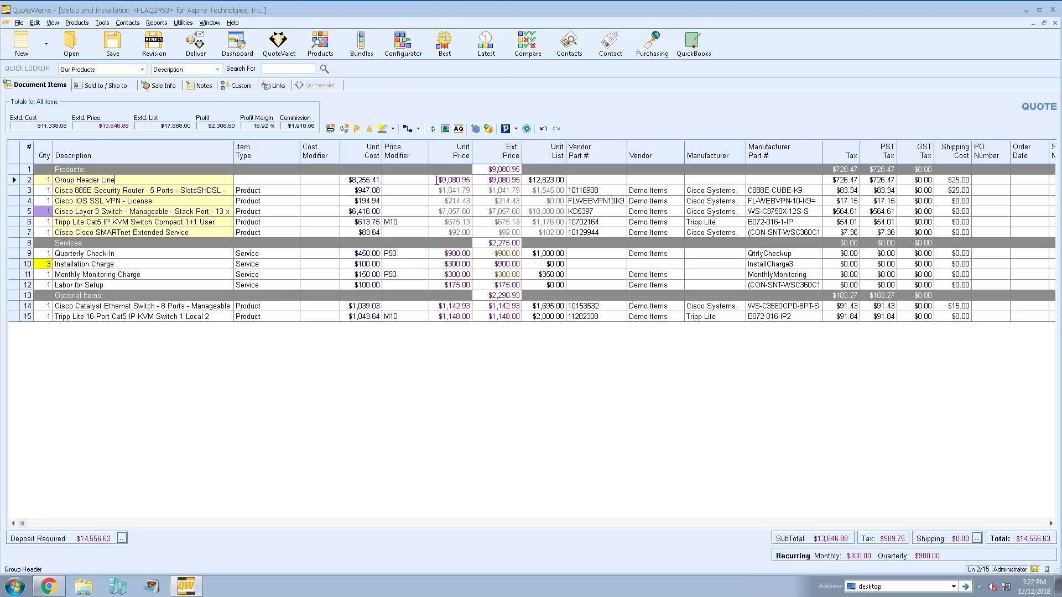
{"action": "left_click", "coordinate": [437, 180]}
{"action": "left_click", "coordinate": [437, 180]}
{"action": "type", "text": "10000"}
{"action": "key", "text": "Tab"}
{"action": "left_click", "coordinate": [400, 181]}
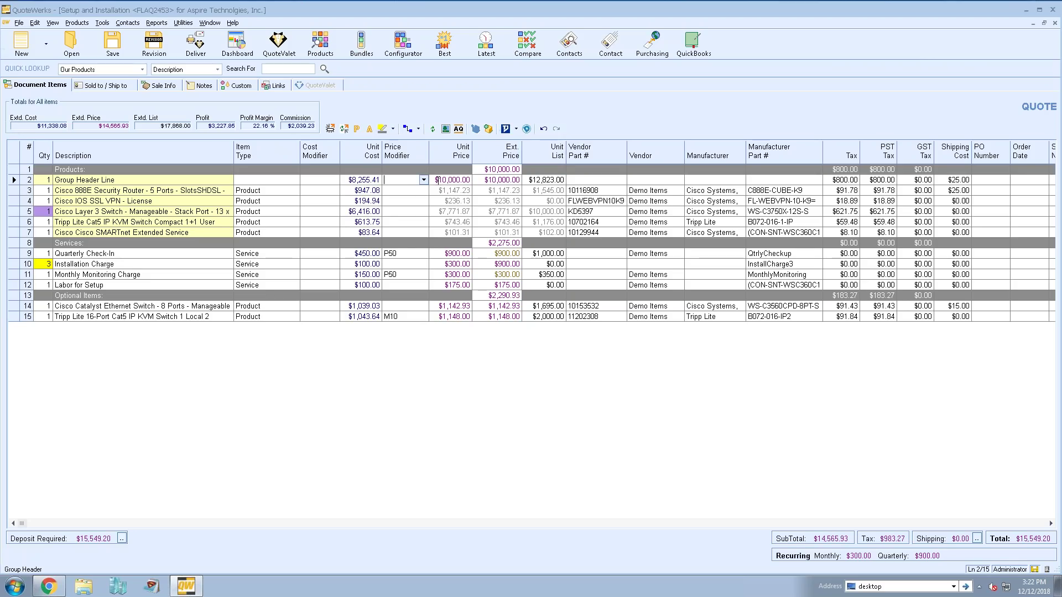
{"action": "left_click", "coordinate": [440, 179]}
{"action": "left_click", "coordinate": [544, 130]}
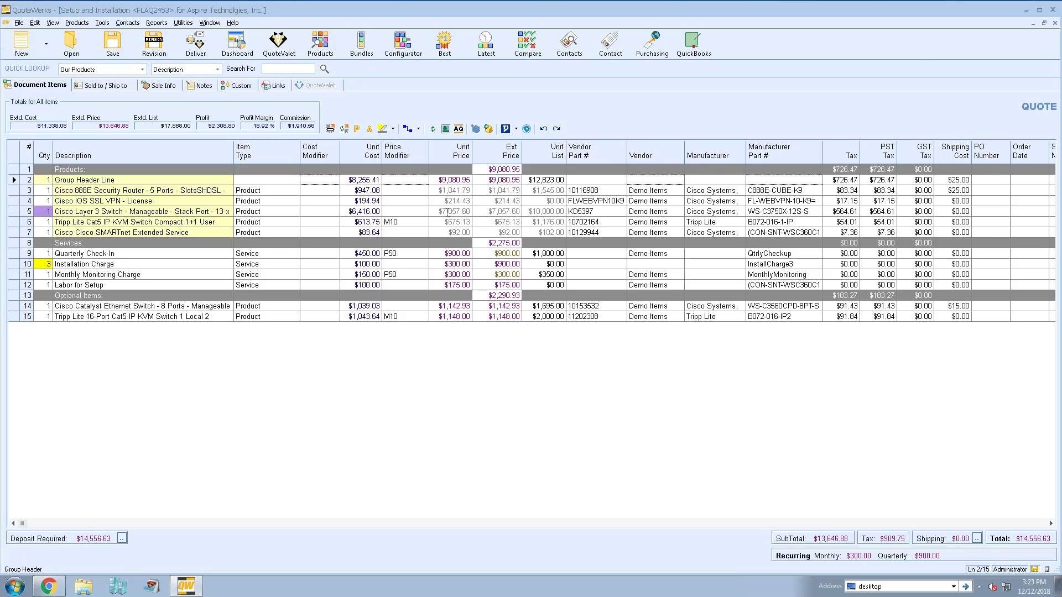
Set the group header line's unit price to 10000 once more.
{"action": "left_click", "coordinate": [439, 180]}
{"action": "type", "text": "10000"}
{"action": "key", "text": "Tab"}
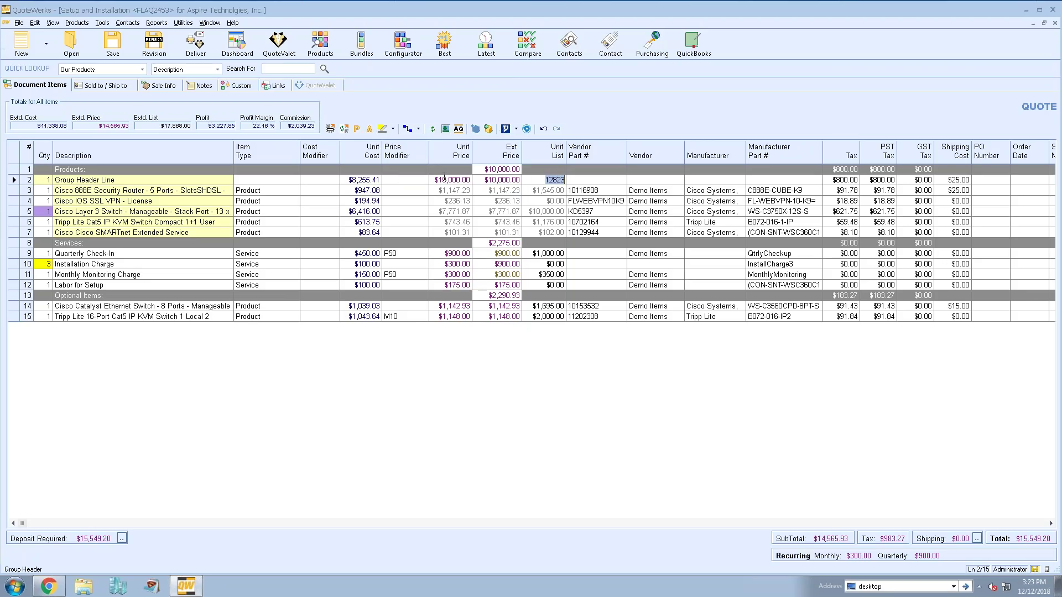
Set the group header line's unit price to 9500.00.
{"action": "left_click", "coordinate": [445, 180]}
{"action": "left_click", "coordinate": [447, 181]}
{"action": "type", "text": "9500.00"}
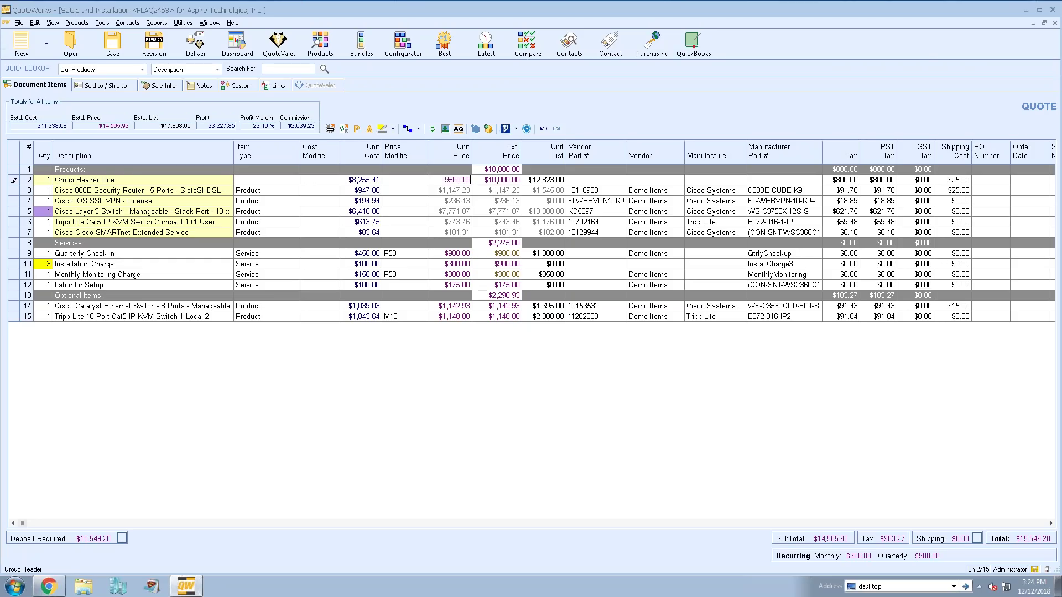
{"action": "left_click", "coordinate": [401, 191]}
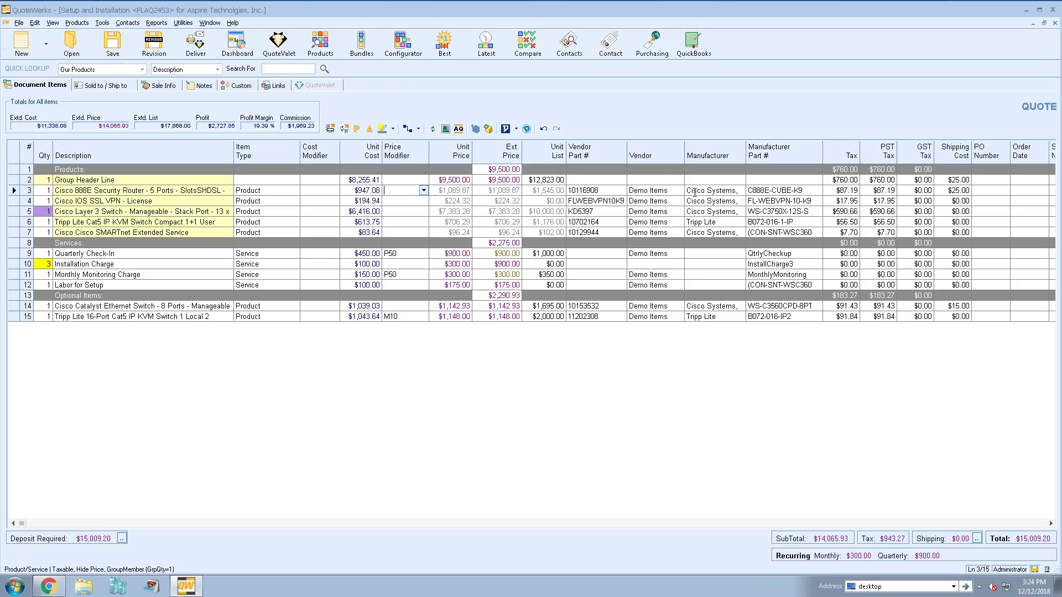
Return to the group header line and open the quote's sold-to and ship-to details.
{"action": "left_click", "coordinate": [413, 179]}
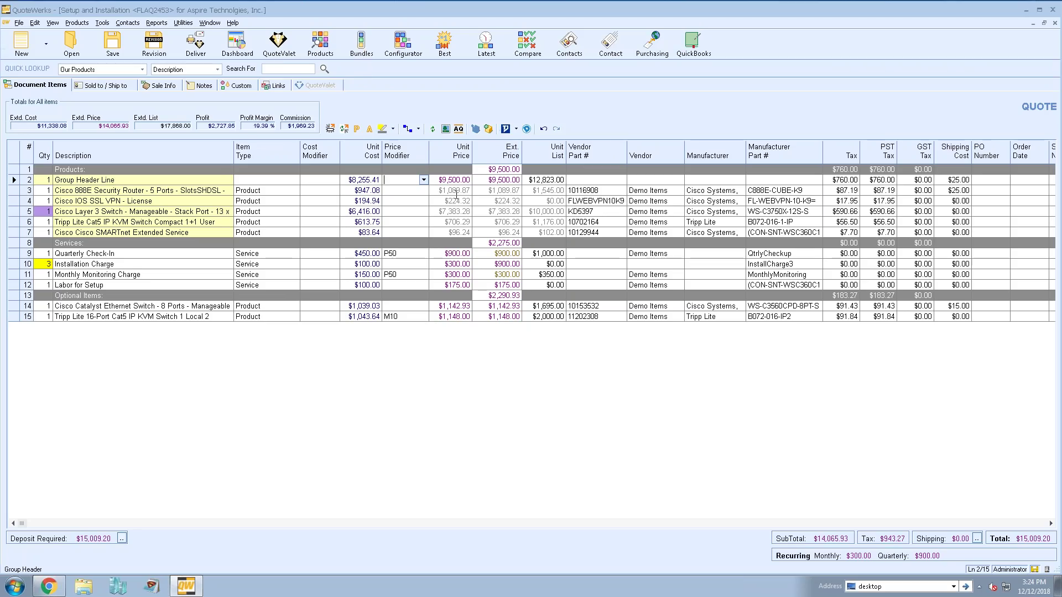
{"action": "left_click", "coordinate": [260, 180]}
{"action": "left_click", "coordinate": [109, 84]}
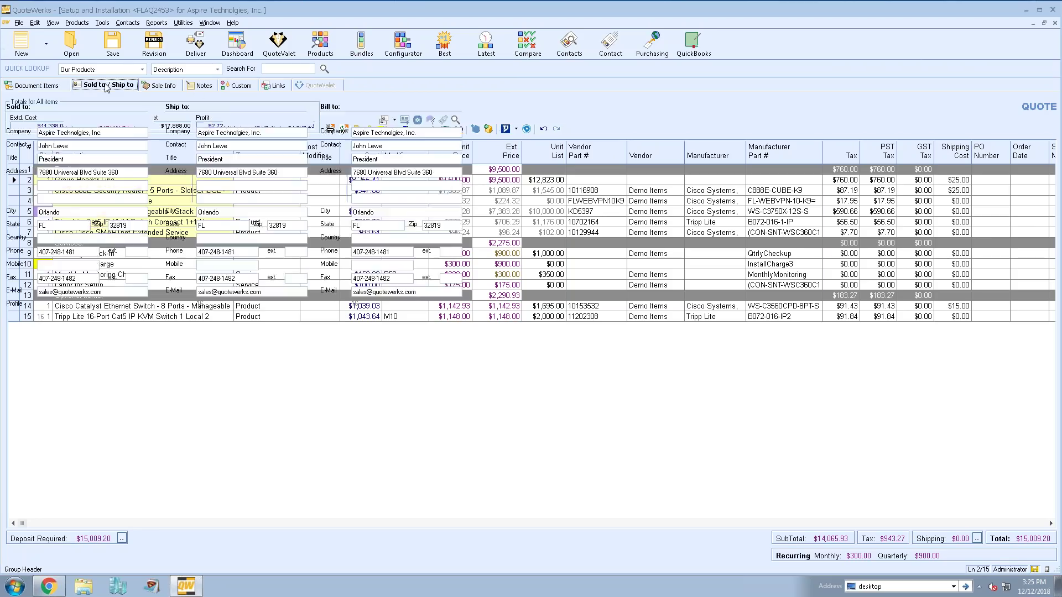
Choose salesforce.com as the contact manager, open its DataLink setup and select the existing RetrieveSoldTo mapping.
{"action": "left_click", "coordinate": [127, 23]}
{"action": "left_click", "coordinate": [166, 75]}
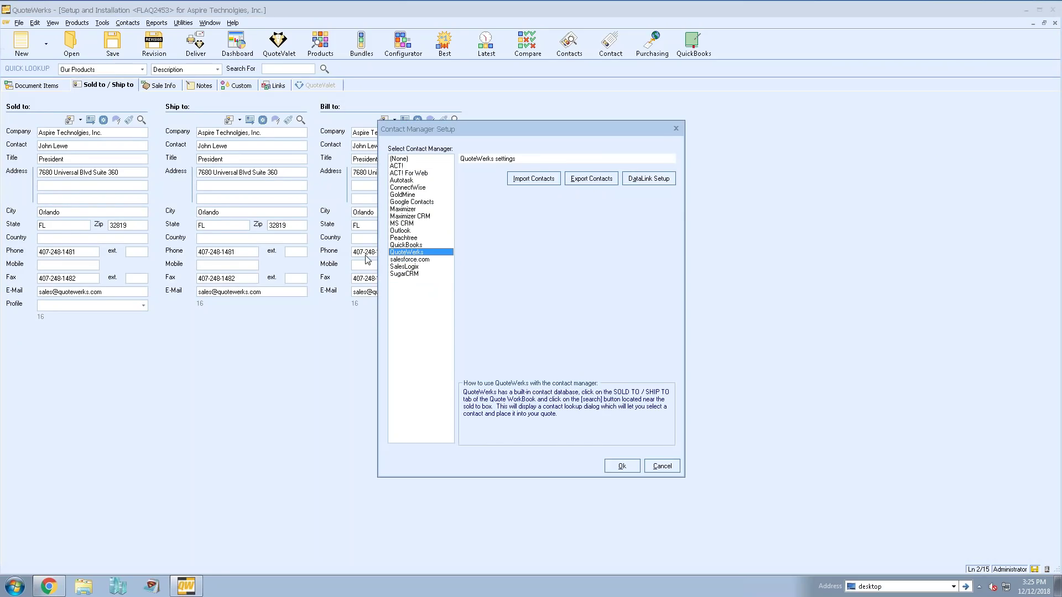
{"action": "left_click", "coordinate": [421, 260]}
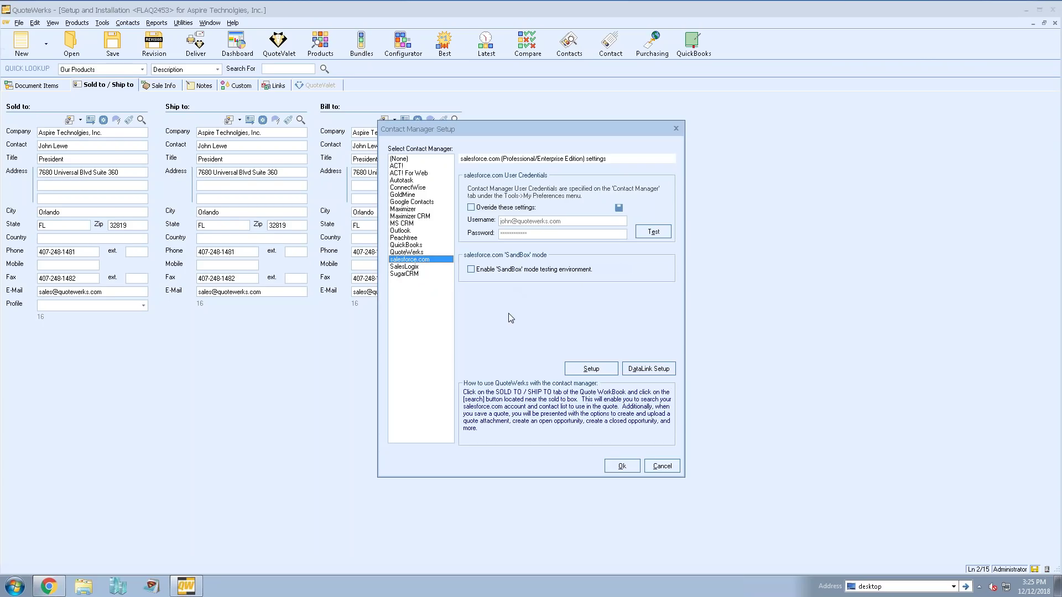
{"action": "left_click", "coordinate": [661, 373]}
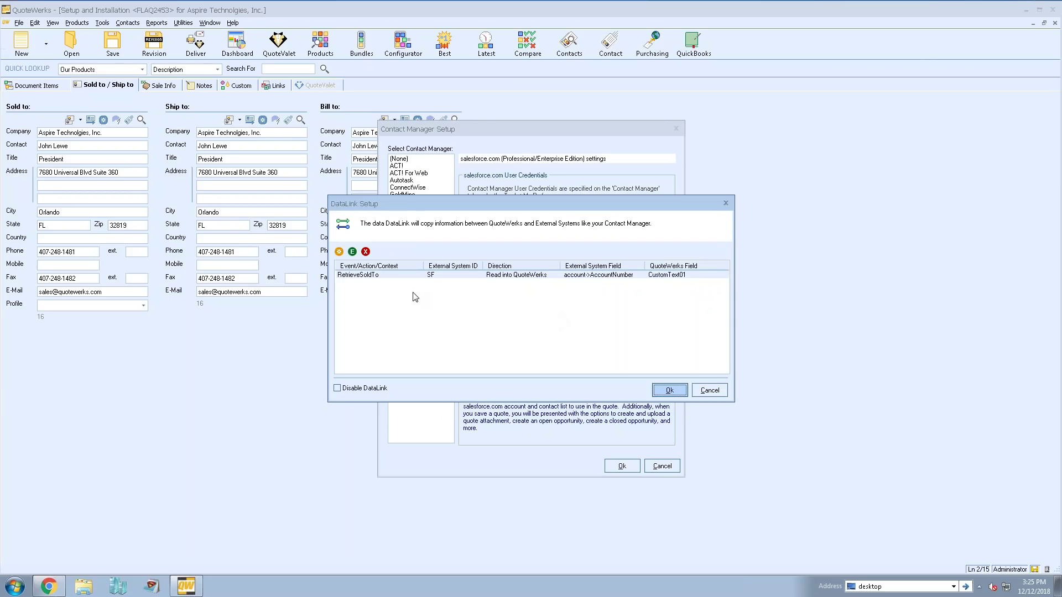
{"action": "left_click", "coordinate": [382, 276]}
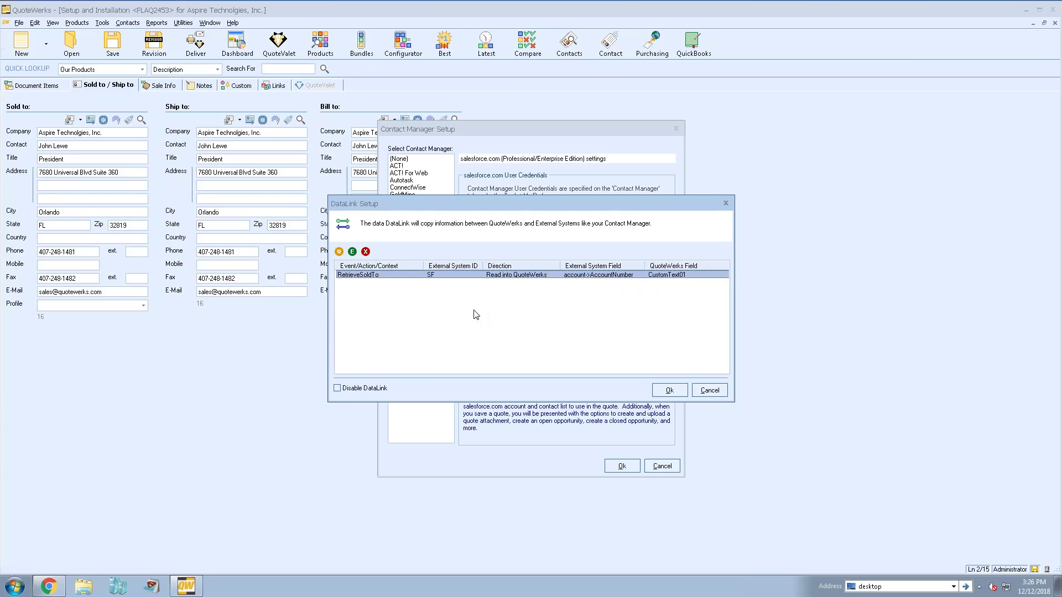
Start a new DataLink mapping for CRMOppHeader_CreateUpdate with external system ID SF, set to write out to the external system.
{"action": "left_click", "coordinate": [340, 252]}
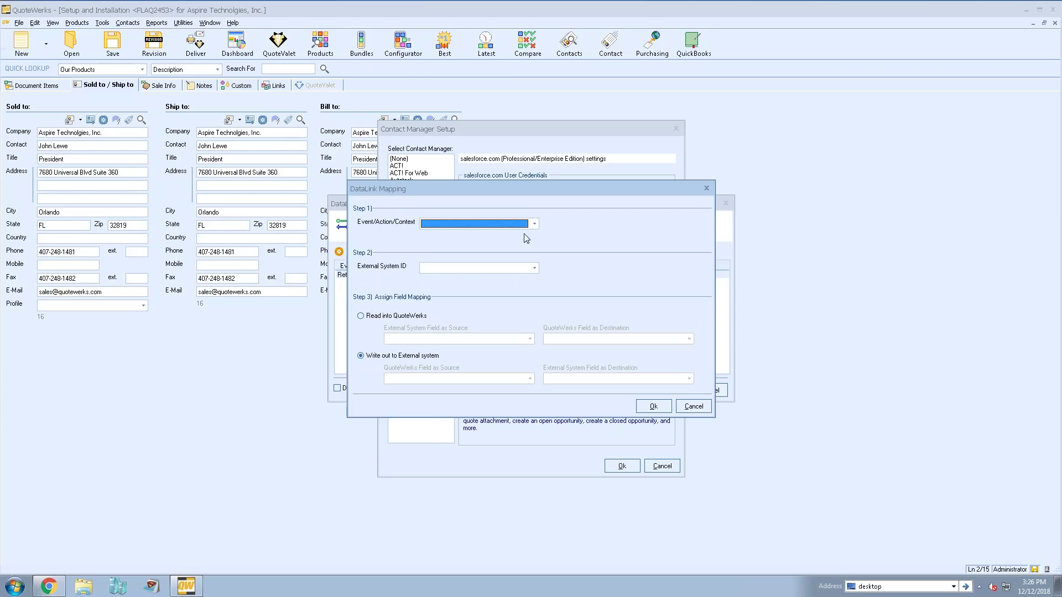
{"action": "left_click", "coordinate": [534, 224]}
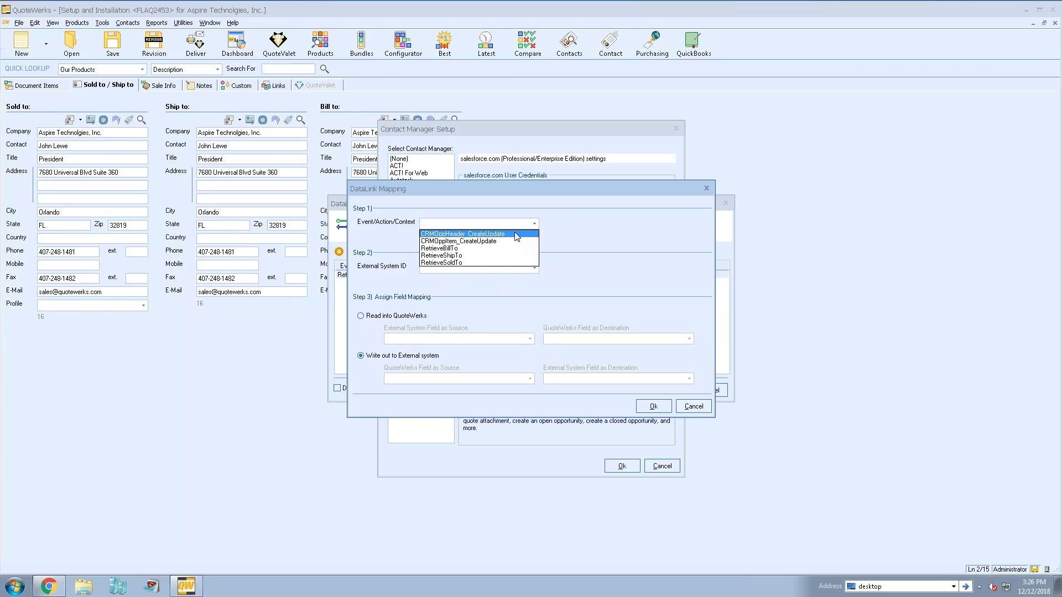
{"action": "left_click", "coordinate": [455, 234]}
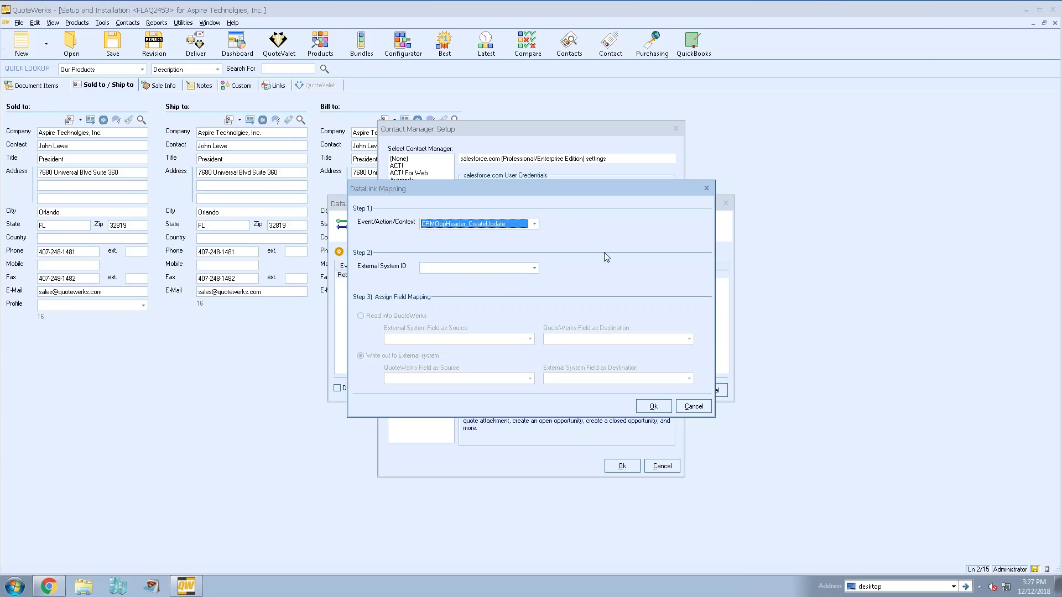
{"action": "left_click", "coordinate": [535, 268]}
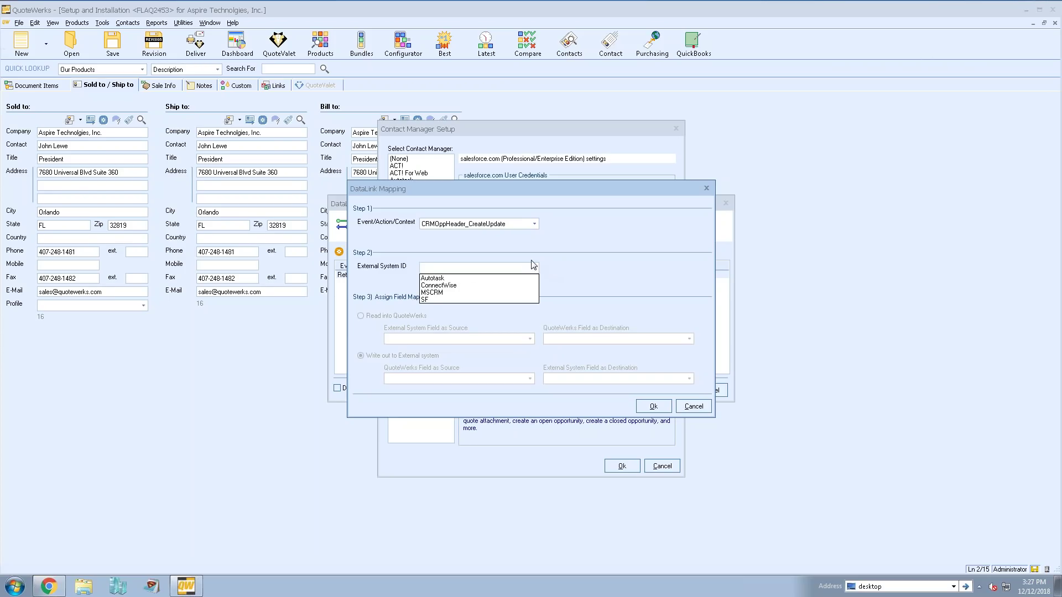
{"action": "left_click", "coordinate": [446, 298]}
{"action": "left_click", "coordinate": [385, 357]}
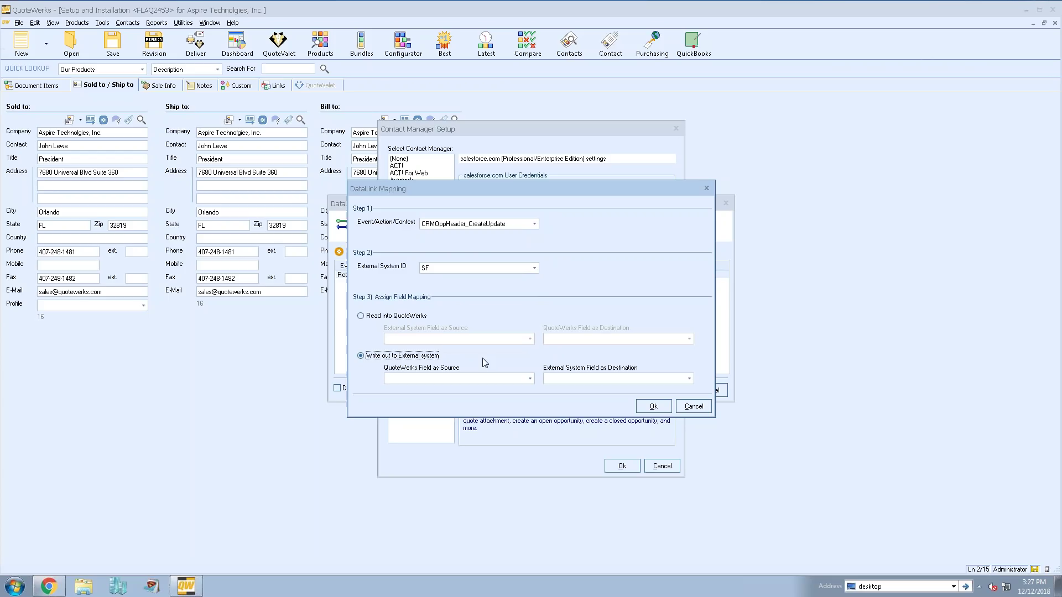
{"action": "left_click", "coordinate": [421, 316]}
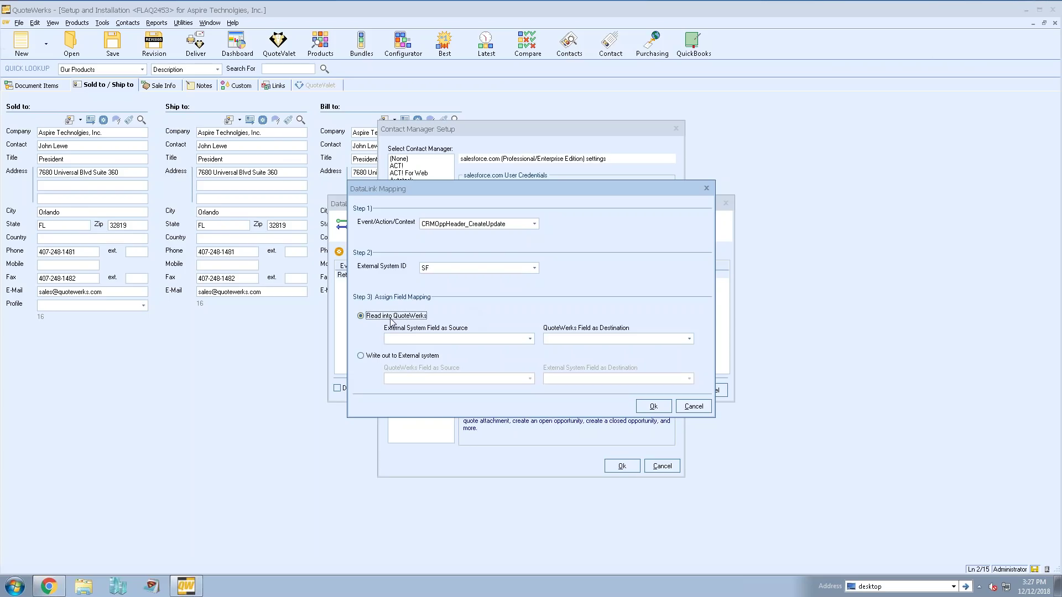
{"action": "left_click", "coordinate": [381, 357]}
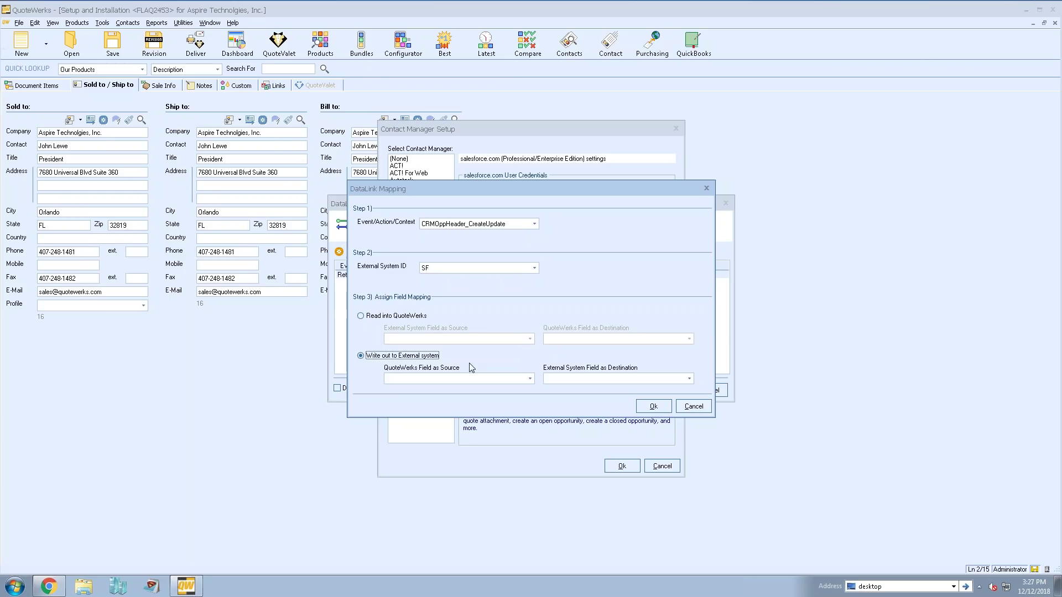
Set the mapping's QuoteWerks source field to &DH_CustomText01.
{"action": "left_click", "coordinate": [530, 378]}
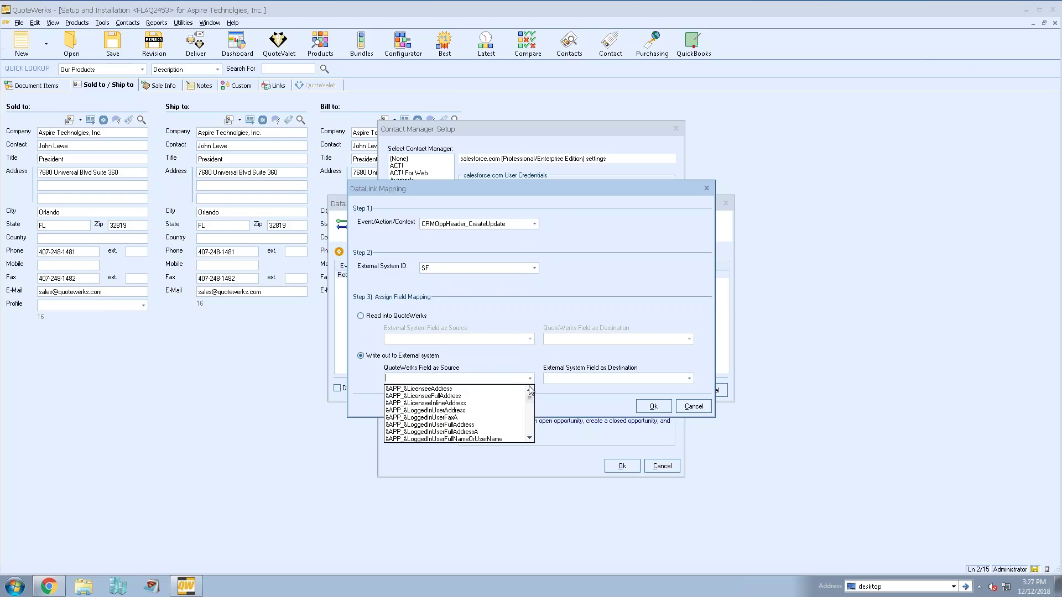
{"action": "mouse_move", "coordinate": [530, 402]}
{"action": "left_mouse_down"}
{"action": "mouse_move", "coordinate": [533, 441]}
{"action": "mouse_move", "coordinate": [535, 406]}
{"action": "left_mouse_up"}
{"action": "left_click", "coordinate": [530, 439]}
{"action": "left_click", "coordinate": [530, 438]}
{"action": "left_click", "coordinate": [530, 439]}
{"action": "left_click_drag", "start_coordinate": [531, 400], "coordinate": [533, 421]}
{"action": "left_click", "coordinate": [530, 390]}
{"action": "left_click", "coordinate": [530, 390]}
{"action": "left_click", "coordinate": [531, 392]}
{"action": "left_click", "coordinate": [532, 392]}
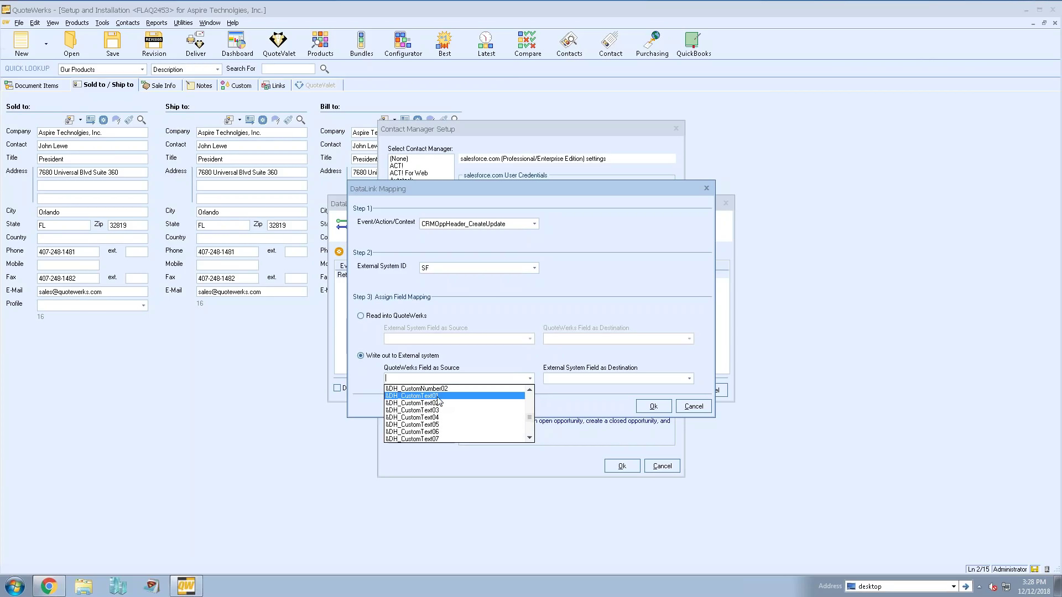
{"action": "left_click", "coordinate": [437, 396]}
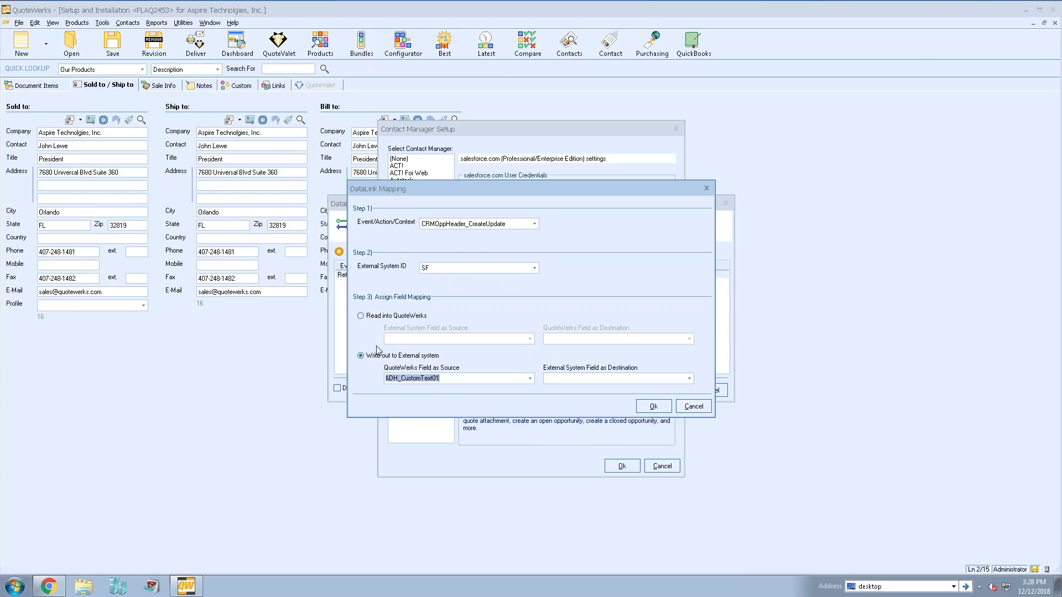
Set AccountId as the external destination field, save the mapping and accept the contact manager setup.
{"action": "left_click", "coordinate": [689, 379]}
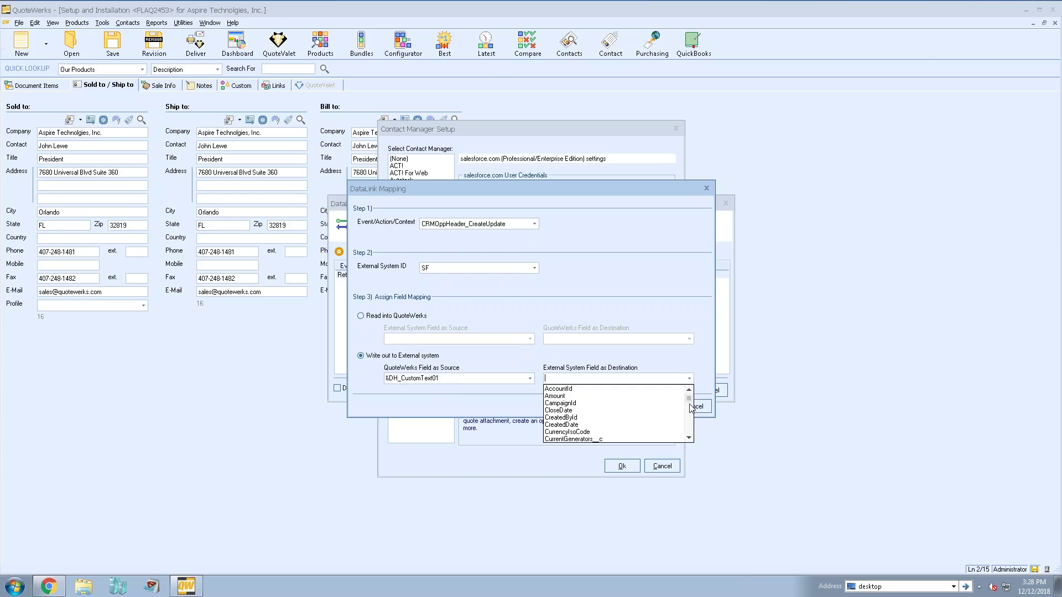
{"action": "scroll", "coordinate": [689, 409], "scroll_direction": "down", "scroll_amount": 15}
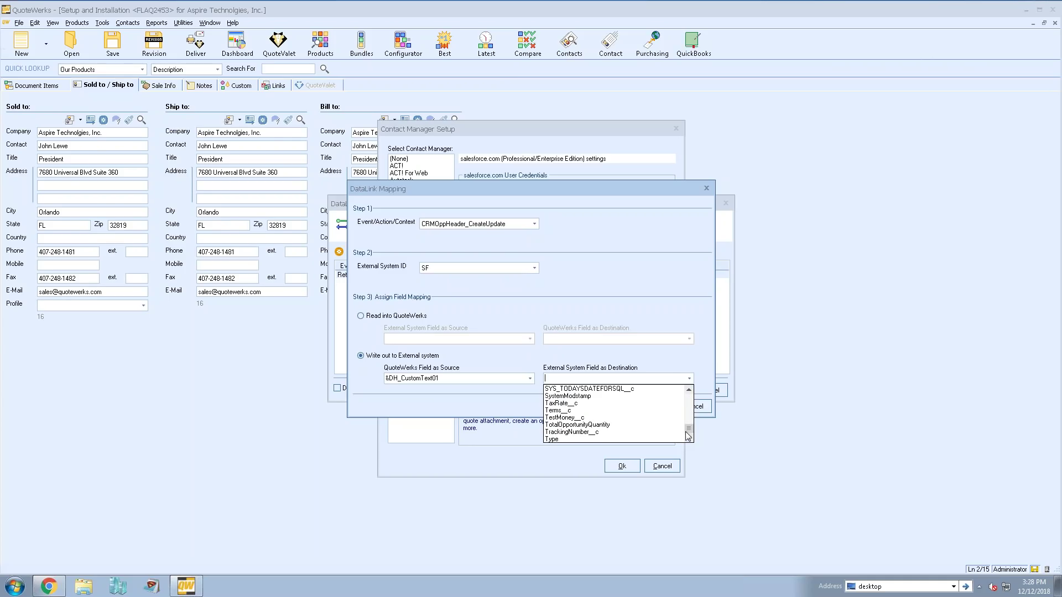
{"action": "scroll", "coordinate": [687, 426], "scroll_direction": "up", "scroll_amount": 15}
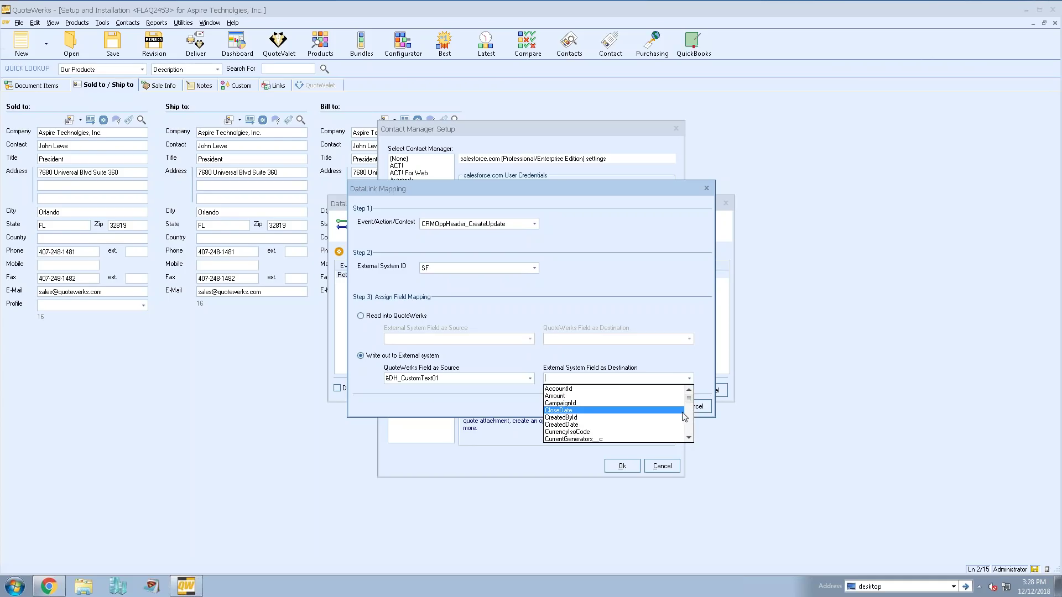
{"action": "left_click", "coordinate": [576, 389]}
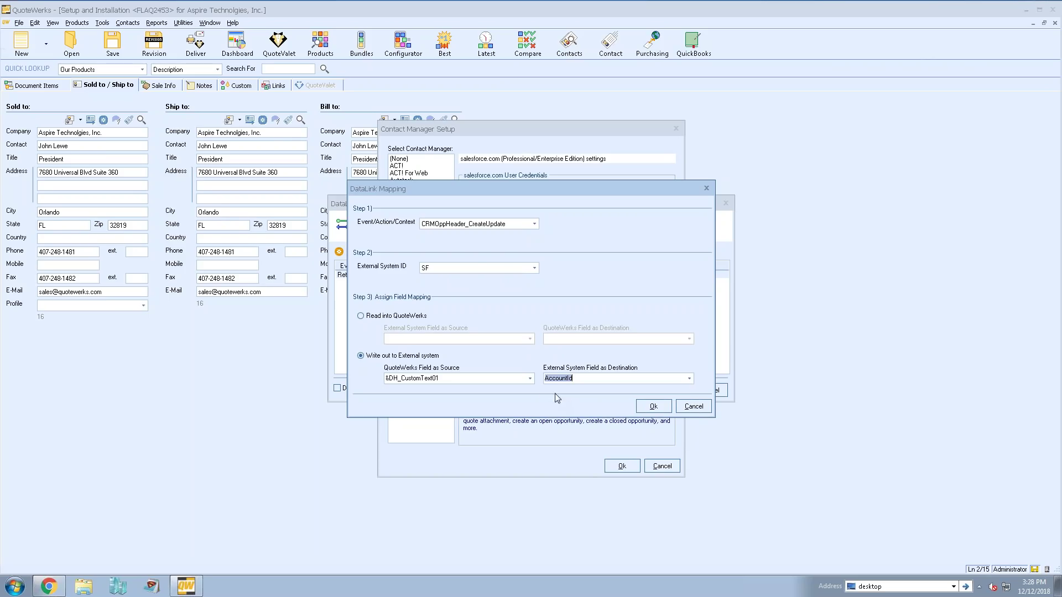
{"action": "left_click", "coordinate": [652, 406]}
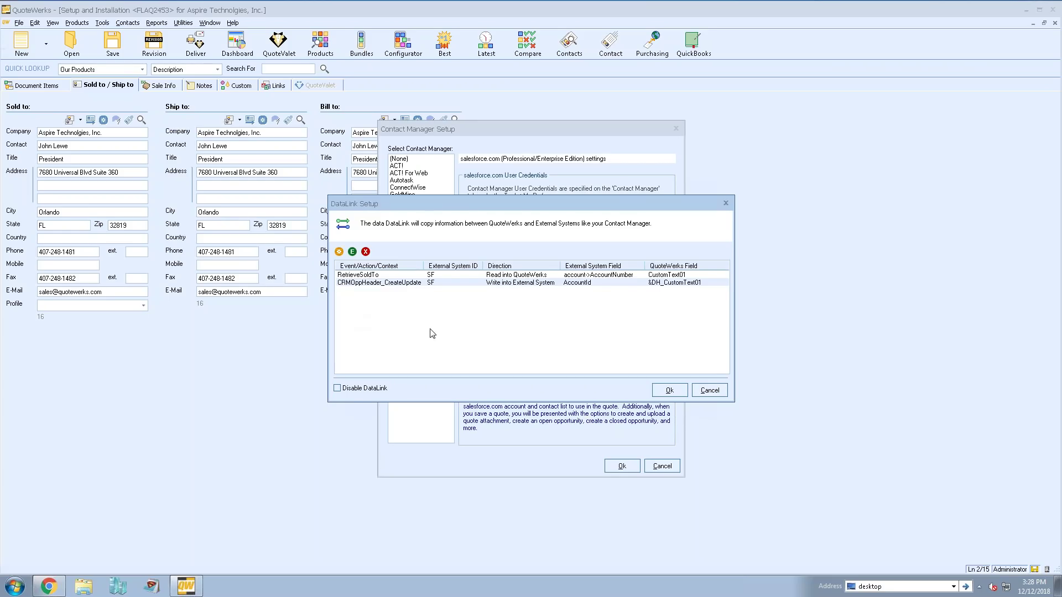
{"action": "left_click", "coordinate": [710, 390]}
{"action": "left_click", "coordinate": [622, 466]}
Look up "aspire" in the salesforce.com contacts and use the first Aspire contact for sold-to, ship-to and bill-to.
{"action": "left_click", "coordinate": [142, 119]}
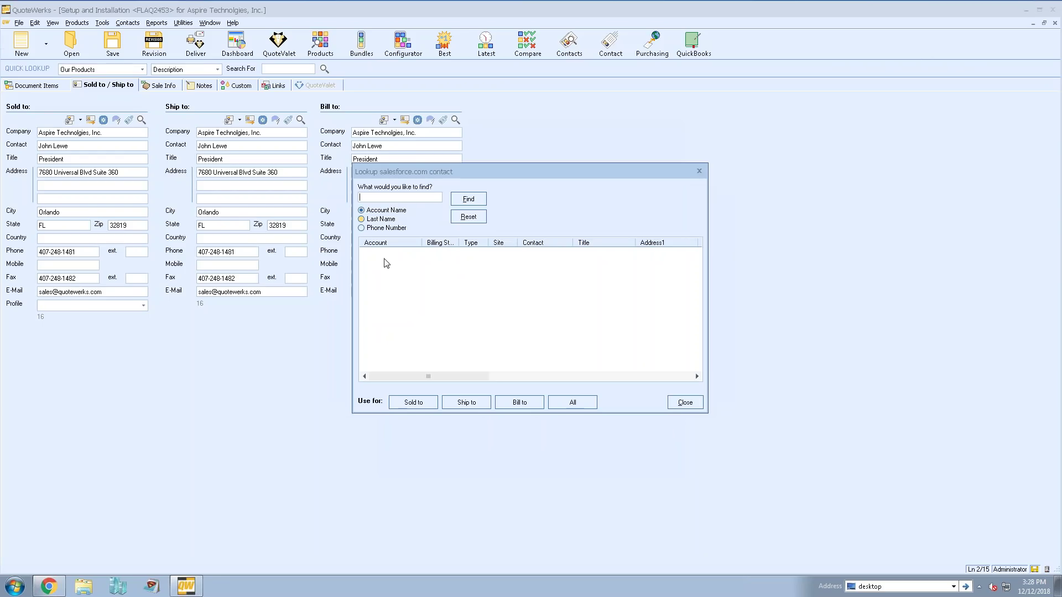
{"action": "type", "text": "aspire"}
{"action": "key", "text": "Return"}
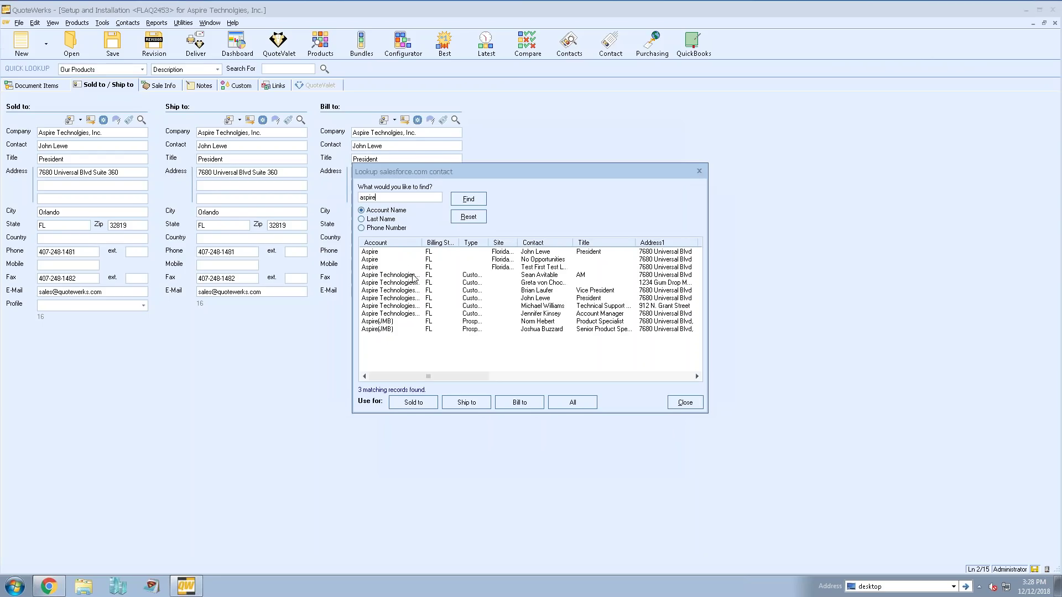
{"action": "left_click", "coordinate": [528, 253]}
{"action": "left_click", "coordinate": [560, 408]}
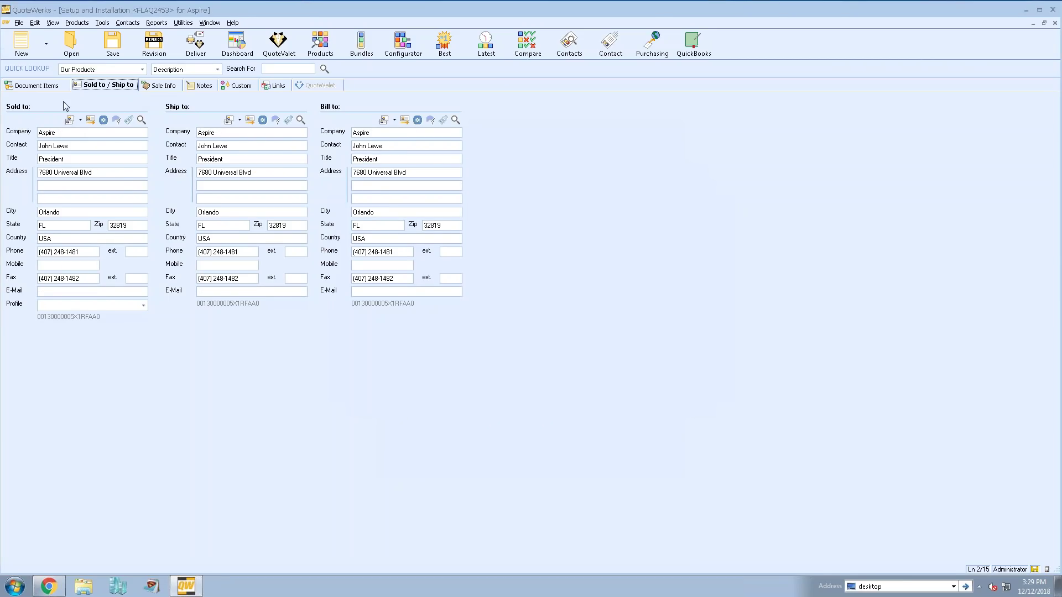
Return to the document items, enable Create or Attach to Opportunity in the quote's save options, and cancel the save.
{"action": "left_click", "coordinate": [33, 85]}
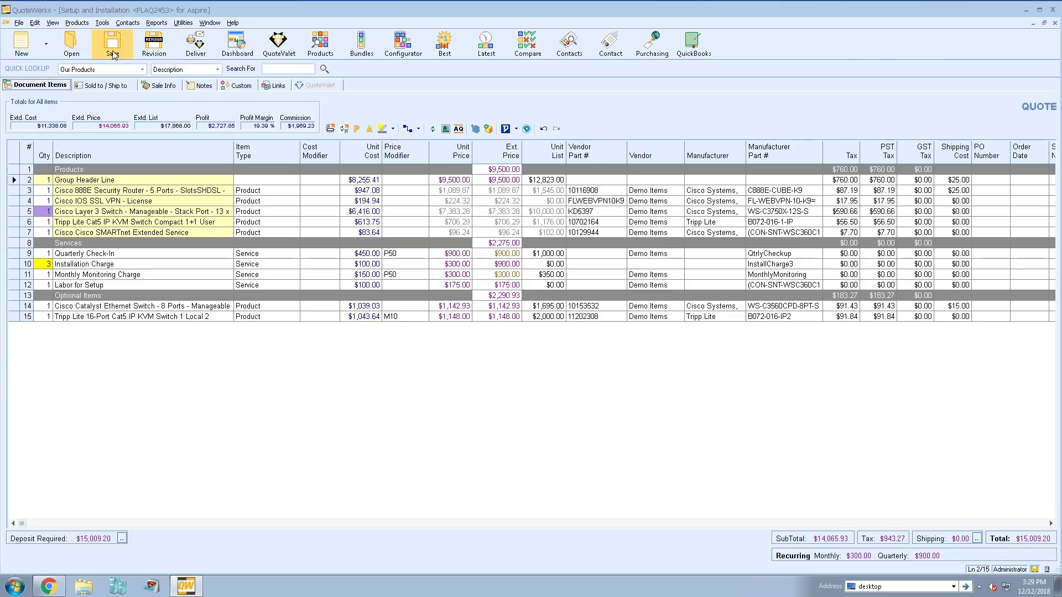
{"action": "left_click", "coordinate": [112, 44]}
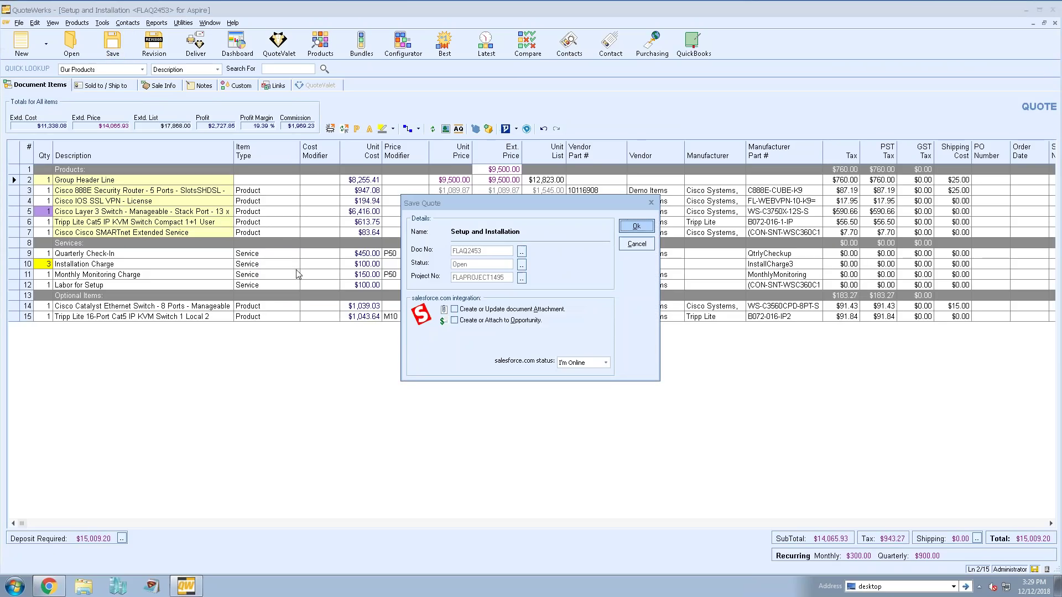
{"action": "left_click", "coordinate": [455, 320]}
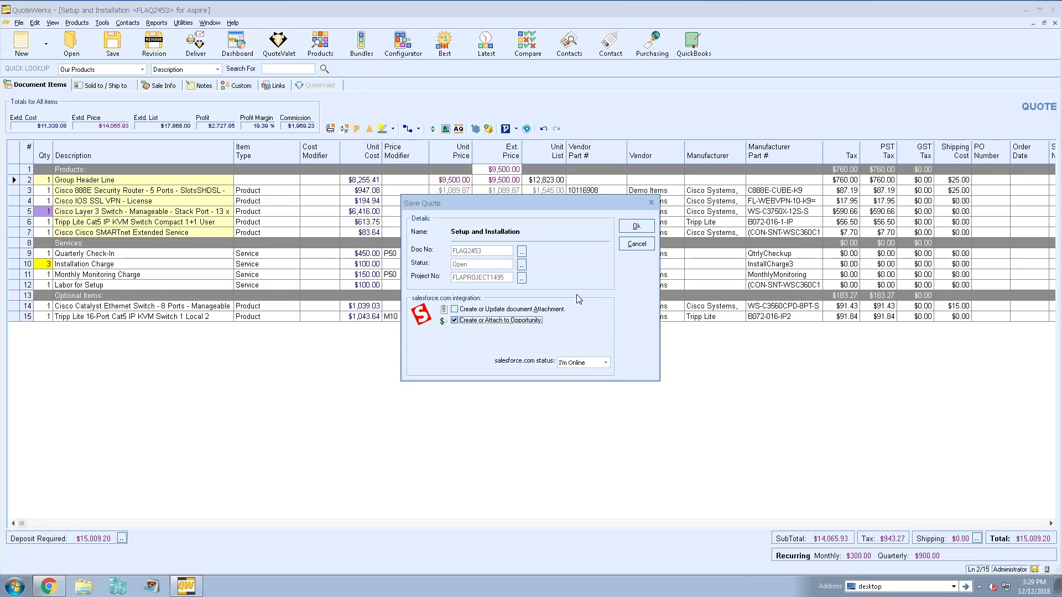
{"action": "left_click", "coordinate": [630, 244]}
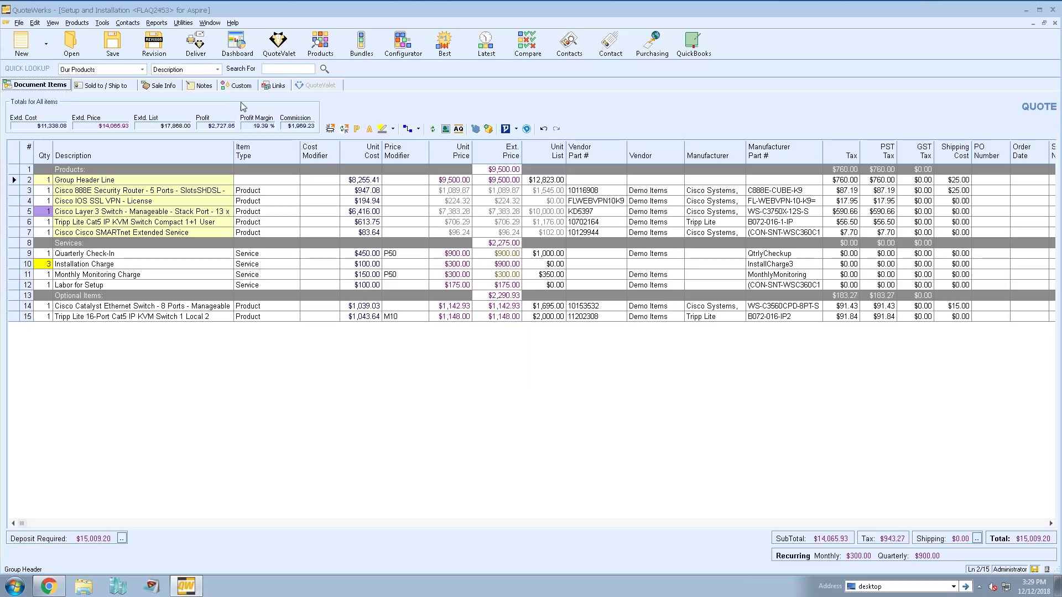
Rename the label of the first custom field to CustomText01 and select the field's value.
{"action": "left_click", "coordinate": [239, 86]}
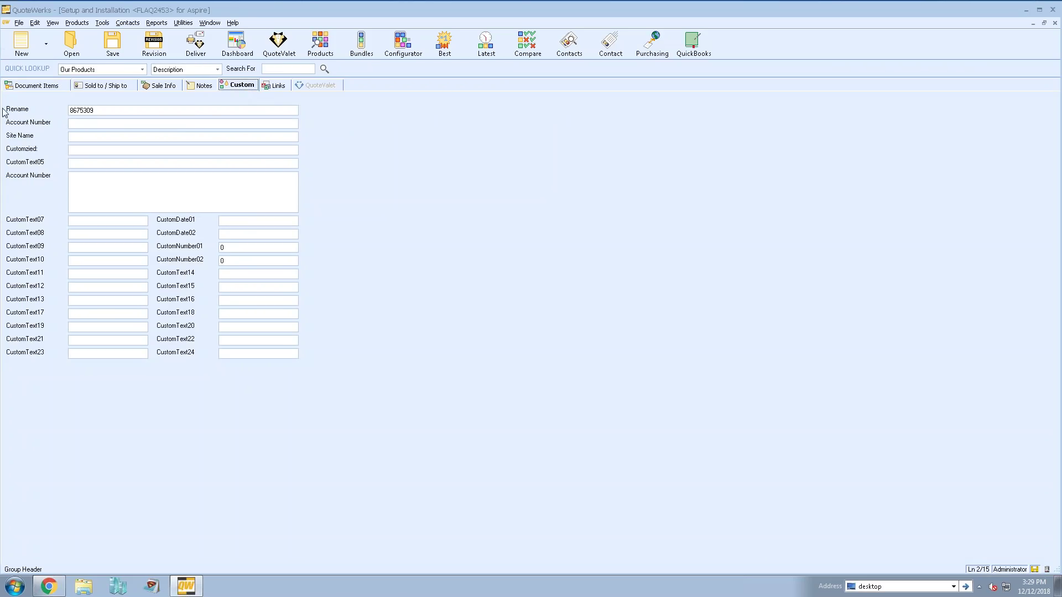
{"action": "double_click", "coordinate": [23, 113]}
{"action": "double_click", "coordinate": [506, 324]}
{"action": "type", "text": "Cyu"}
{"action": "key", "text": "BackSpace"}
{"action": "key", "text": "BackSpace"}
{"action": "type", "text": "ustomText01"}
{"action": "left_click", "coordinate": [541, 356]}
{"action": "double_click", "coordinate": [105, 109]}
Review the sold-to details and custom fields, start saving the quote with Create or Attach to Opportunity enabled, and cancel.
{"action": "left_click", "coordinate": [111, 85]}
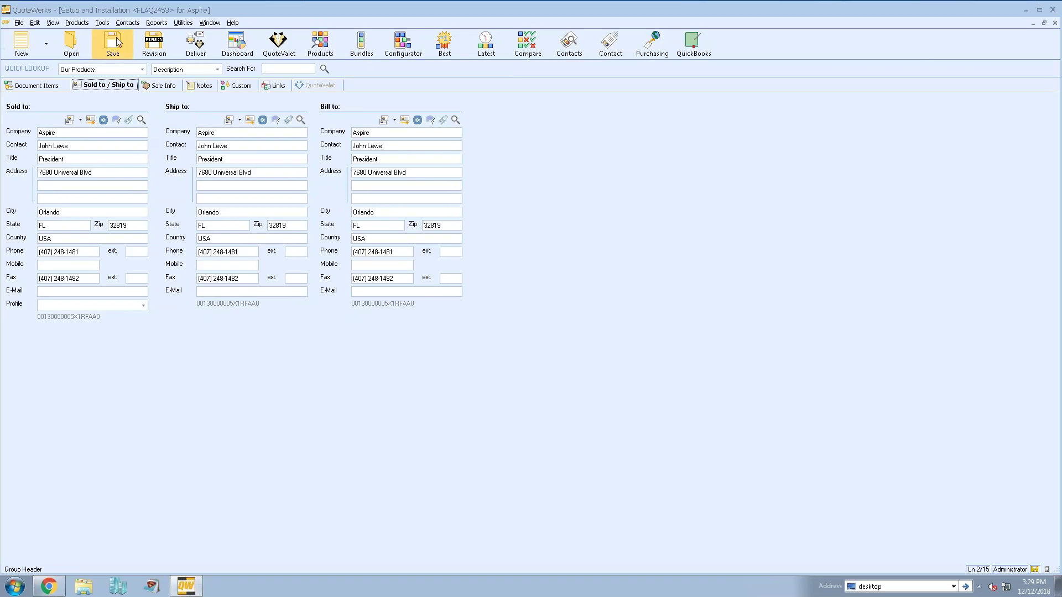
{"action": "left_click", "coordinate": [238, 85]}
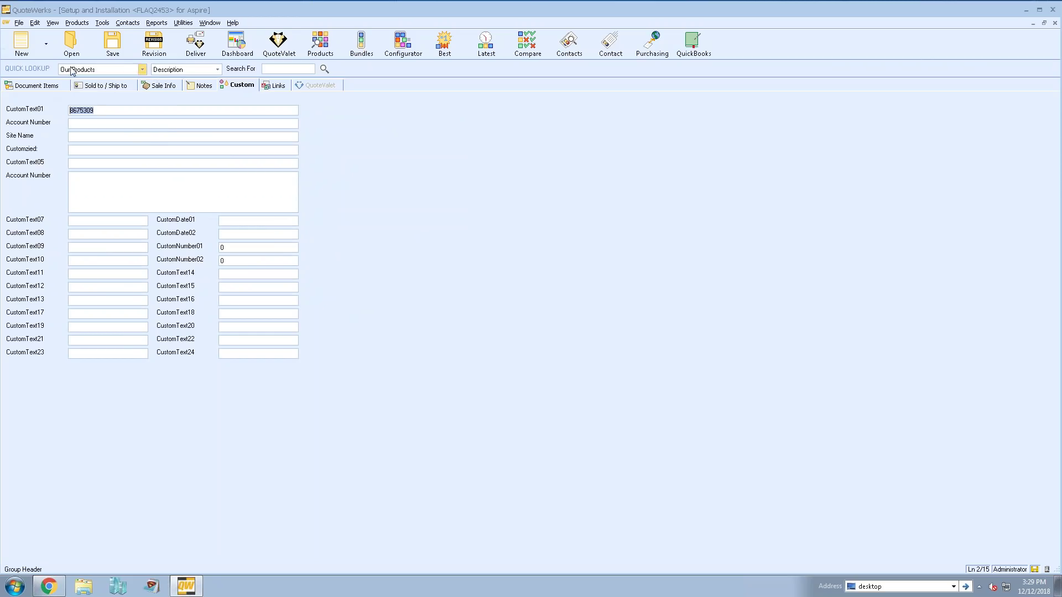
{"action": "left_click", "coordinate": [110, 39]}
{"action": "left_click", "coordinate": [454, 321]}
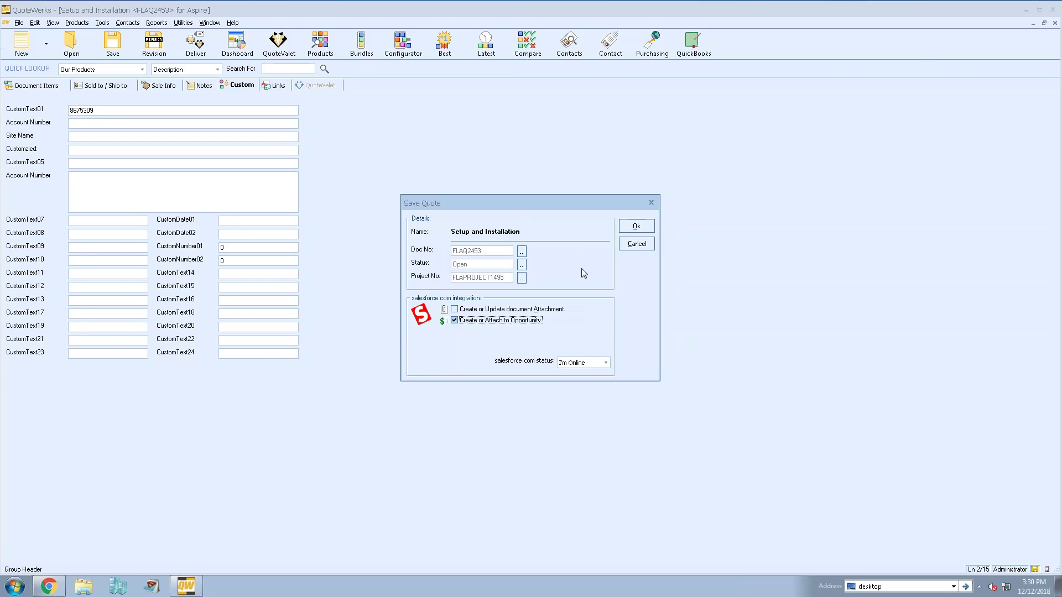
{"action": "left_click", "coordinate": [637, 244]}
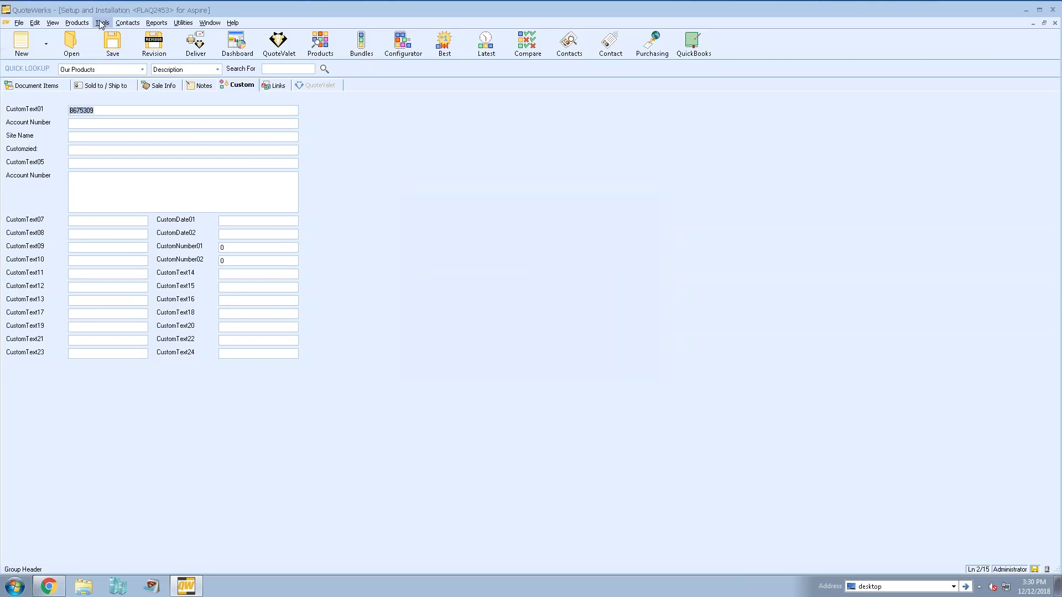
Reopen the salesforce.com DataLink setup and compare the directions and fields of the RetrieveSoldTo and CRMOppHeader_CreateUpdate mappings.
{"action": "left_click", "coordinate": [125, 23]}
{"action": "left_click", "coordinate": [154, 76]}
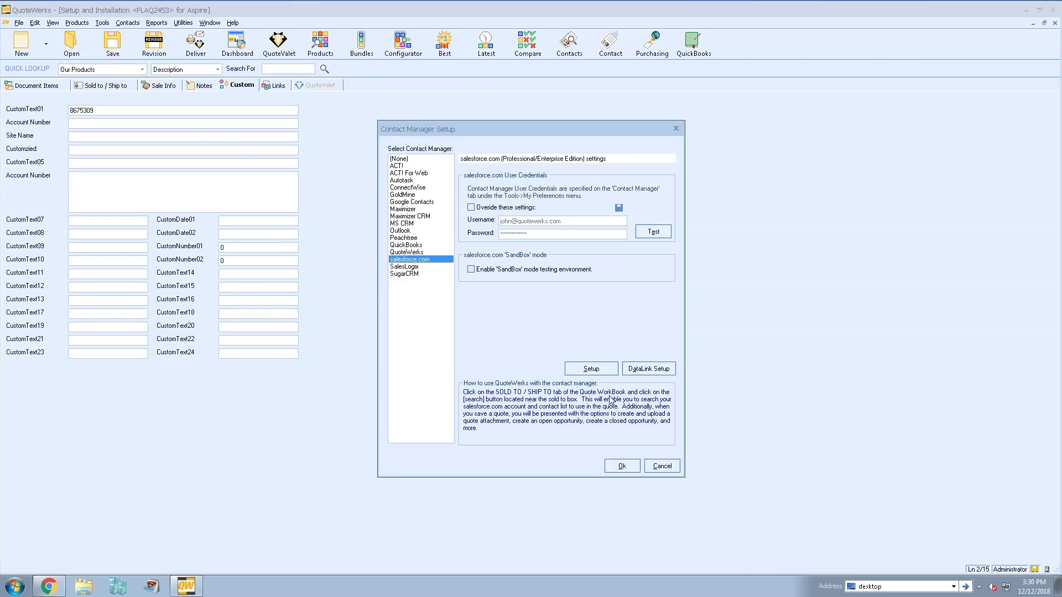
{"action": "left_click", "coordinate": [649, 369]}
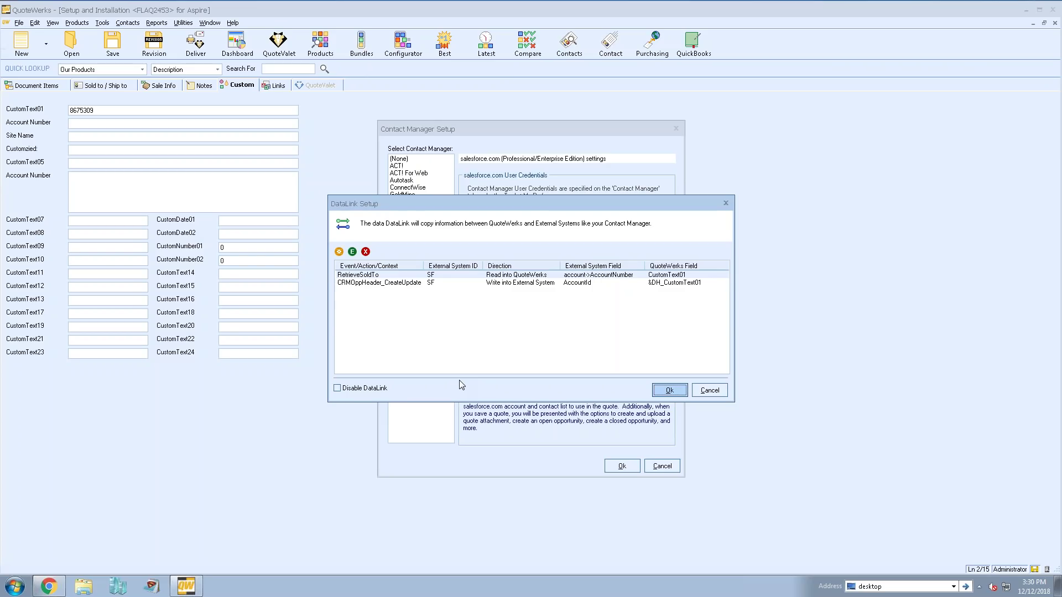
{"action": "left_click", "coordinate": [505, 284]}
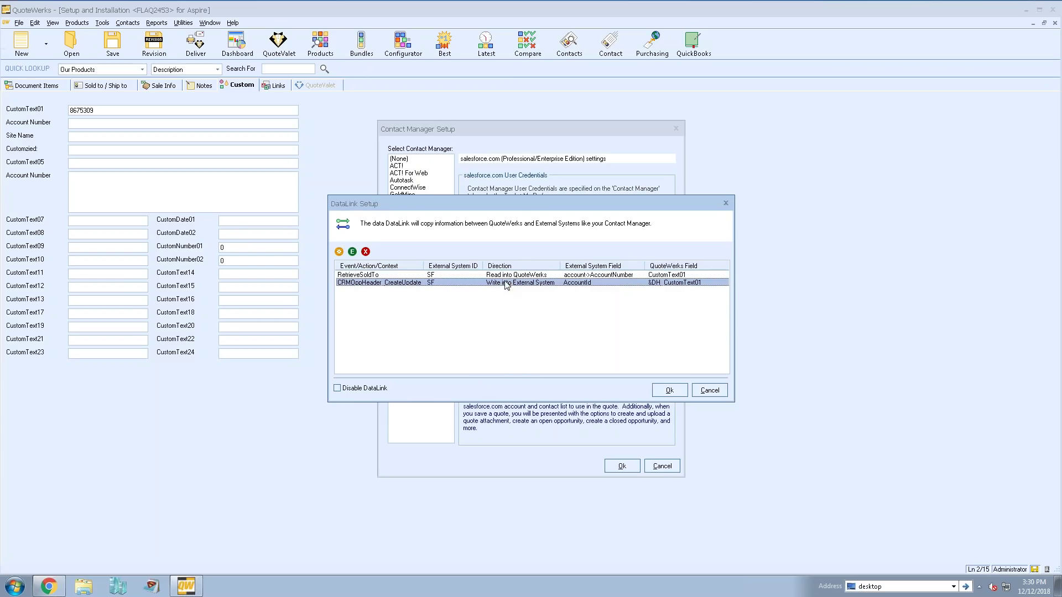
{"action": "left_click", "coordinate": [507, 276]}
{"action": "left_click", "coordinate": [507, 283]}
{"action": "left_click", "coordinate": [508, 276]}
{"action": "left_click", "coordinate": [508, 283]}
{"action": "left_click", "coordinate": [508, 275]}
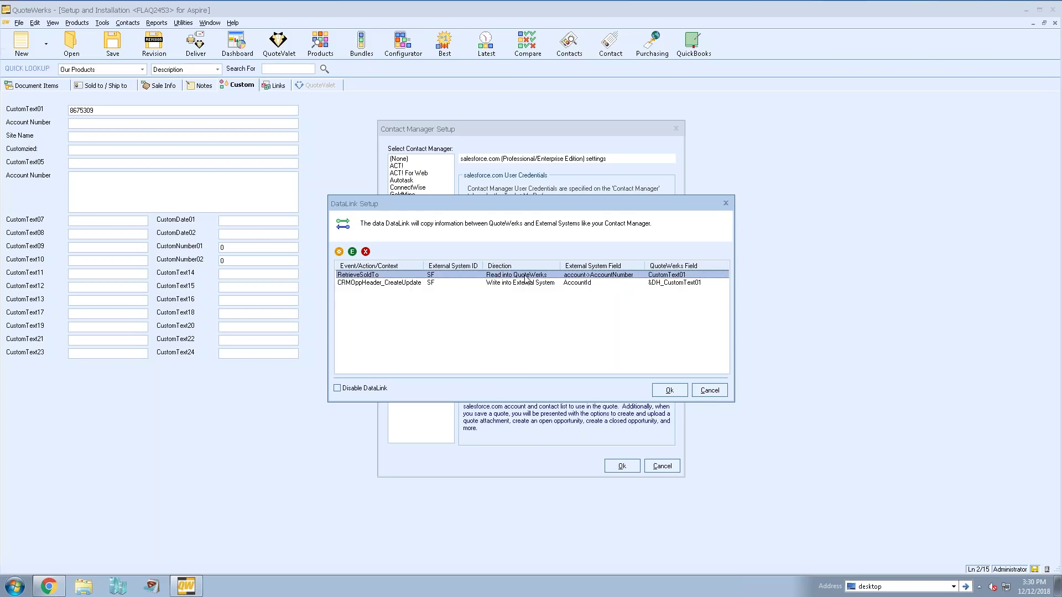
Close the DataLink and contact manager setups and return to the quote's document items.
{"action": "left_click", "coordinate": [696, 391]}
{"action": "left_click", "coordinate": [621, 466]}
{"action": "left_click", "coordinate": [53, 88]}
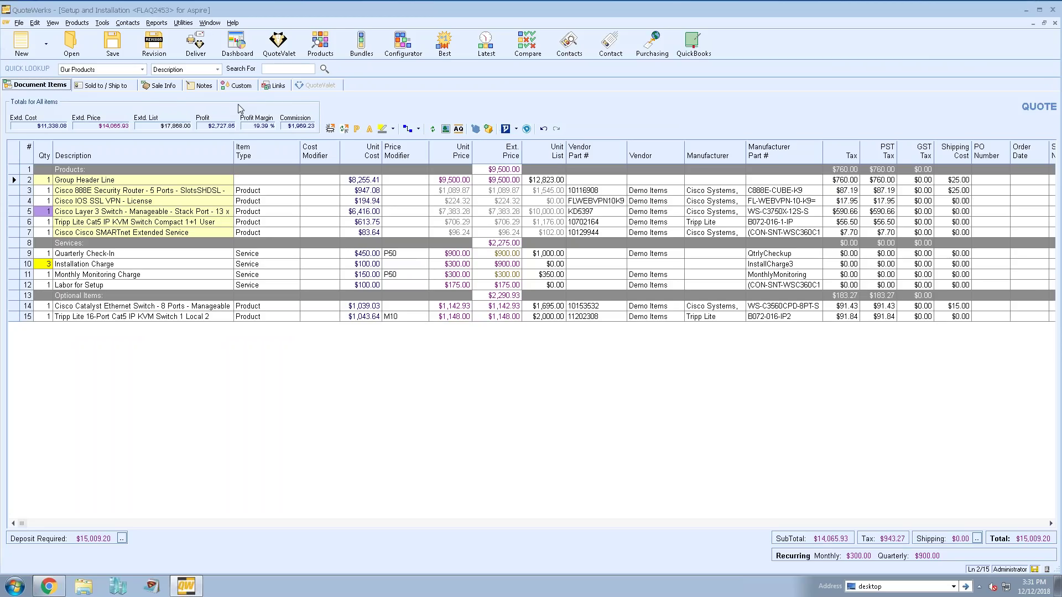
Open the quote's ShareWerks discussion from its notes and follow the link in the creation post to open the quote in QuoteWerks Desktop.
{"action": "left_click", "coordinate": [202, 85]}
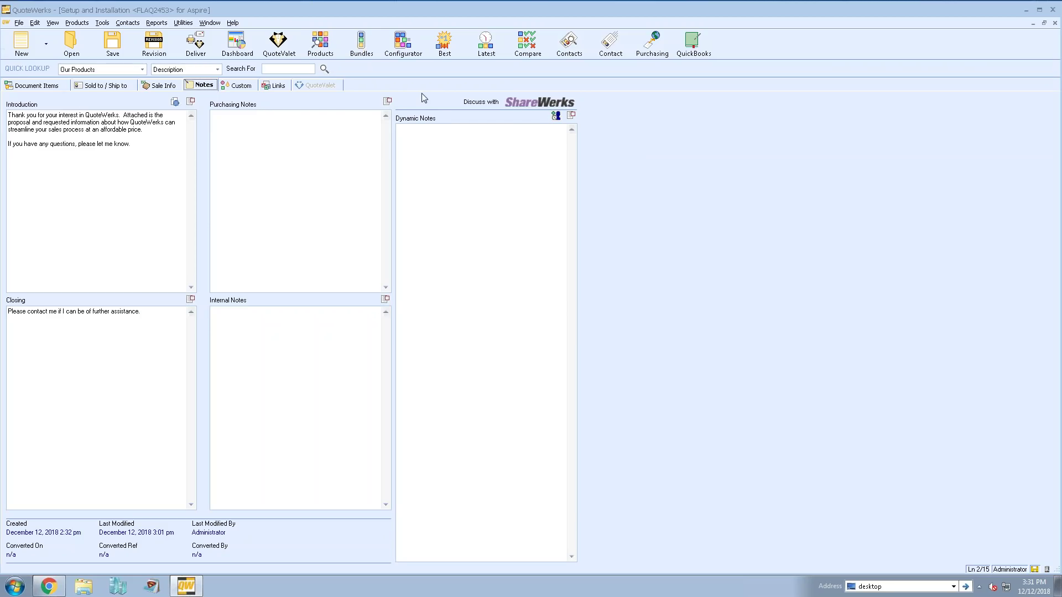
{"action": "left_click", "coordinate": [510, 105]}
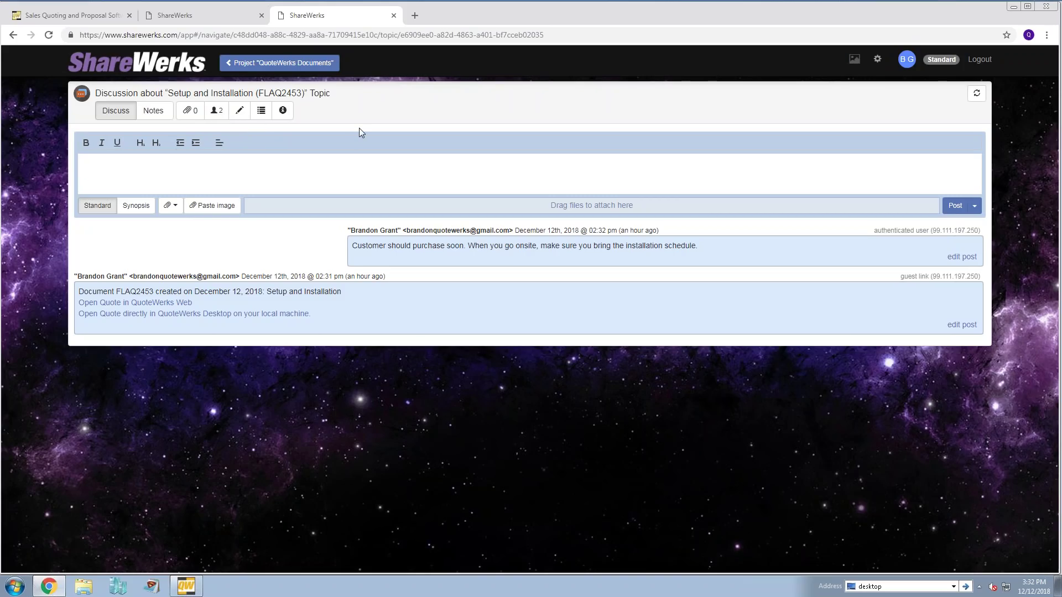
{"action": "mouse_move", "coordinate": [898, 278]}
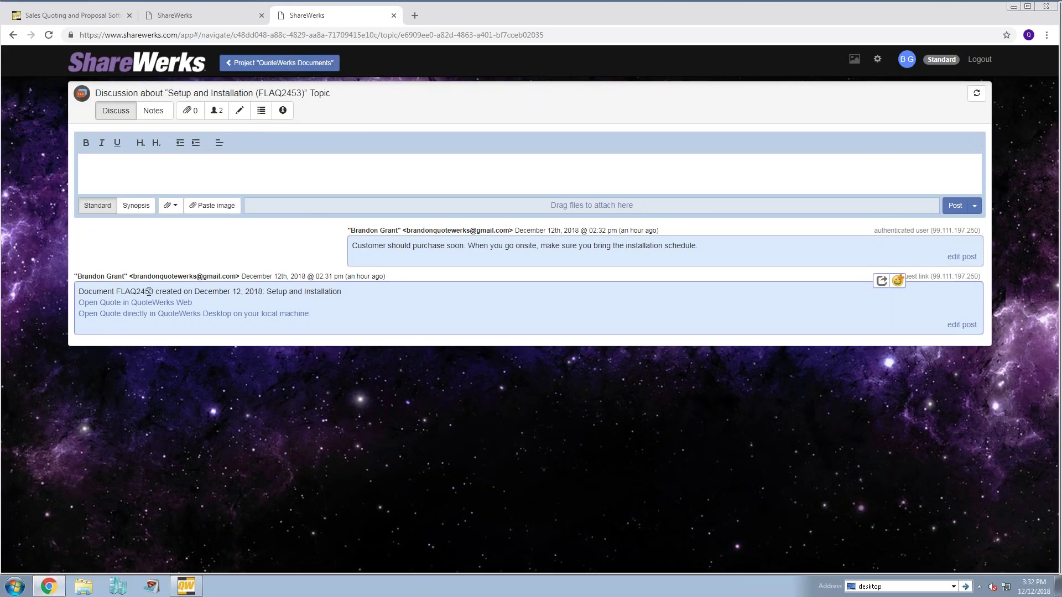
{"action": "left_click", "coordinate": [221, 312]}
{"action": "left_click", "coordinate": [570, 105]}
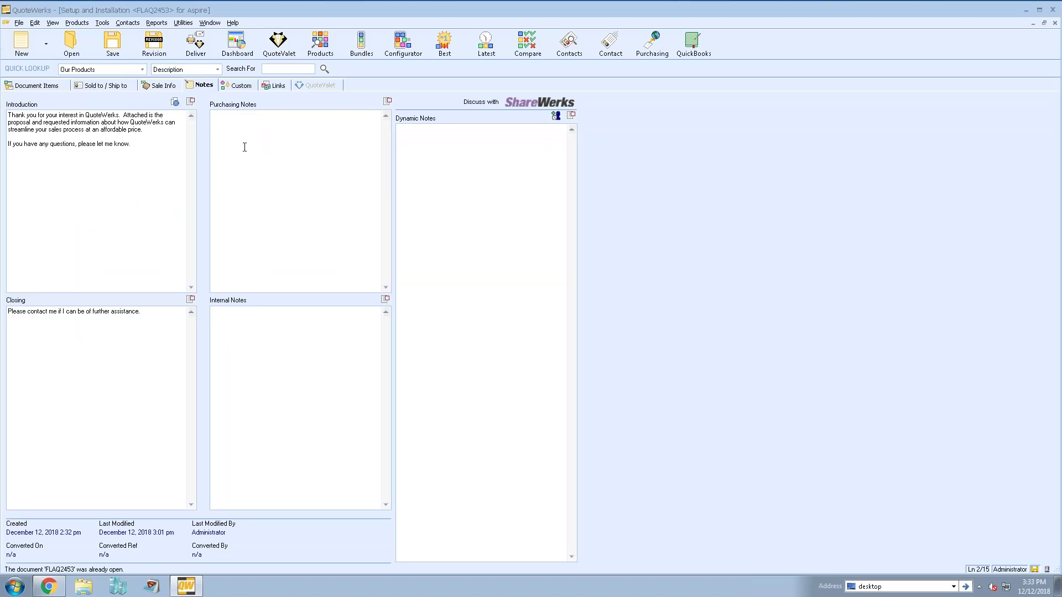
{"action": "left_click", "coordinate": [115, 85]}
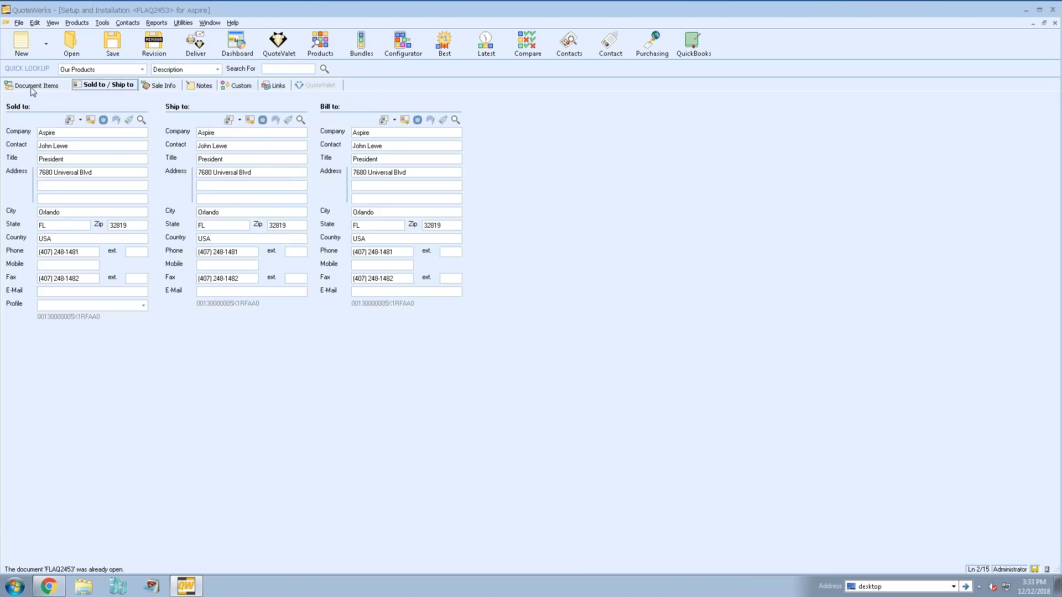
{"action": "left_click", "coordinate": [34, 85]}
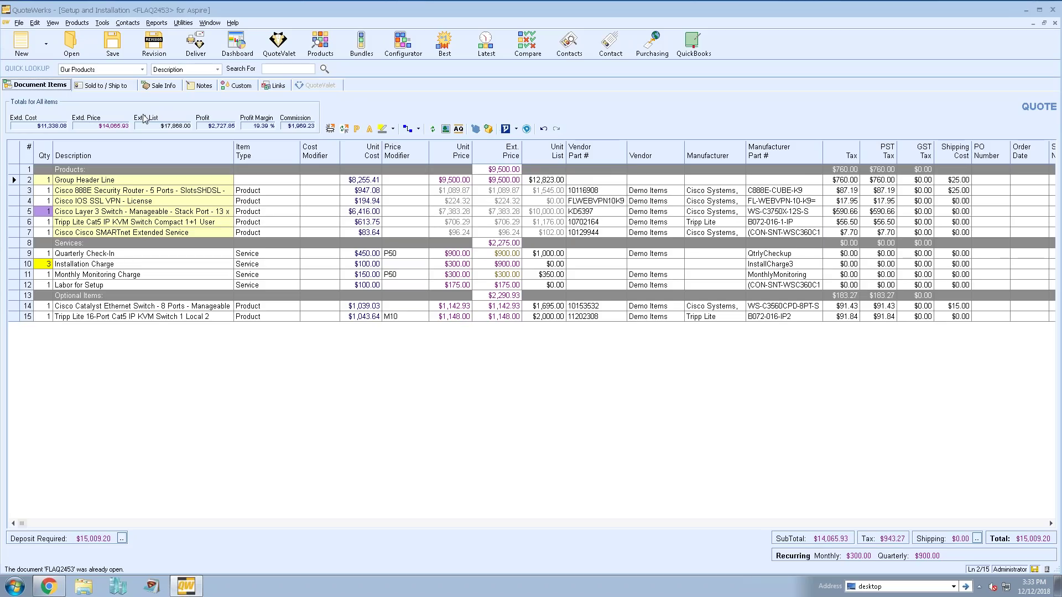
Switch back to Chrome, discard the blank page, and go from the ShareWerks discussion through its project's topics to the ShareWerks home view.
{"action": "left_click", "coordinate": [48, 587]}
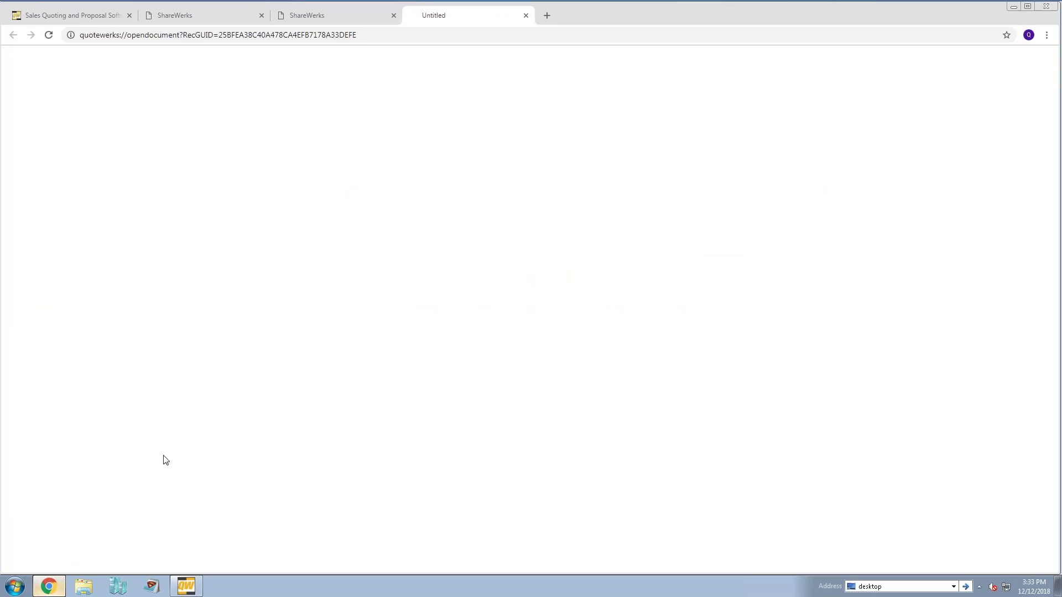
{"action": "left_click", "coordinate": [287, 15]}
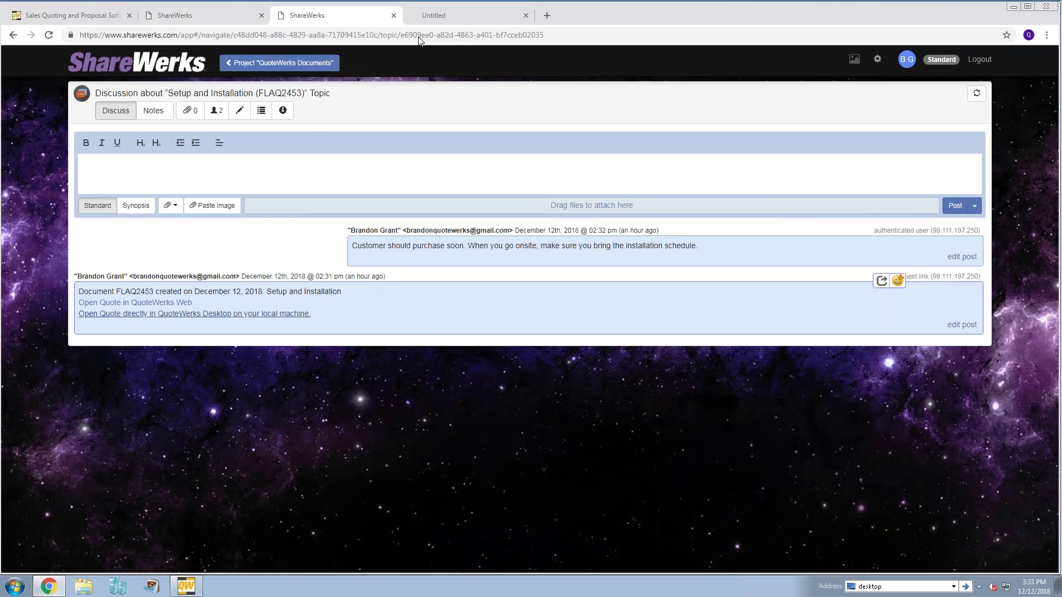
{"action": "left_click", "coordinate": [526, 16]}
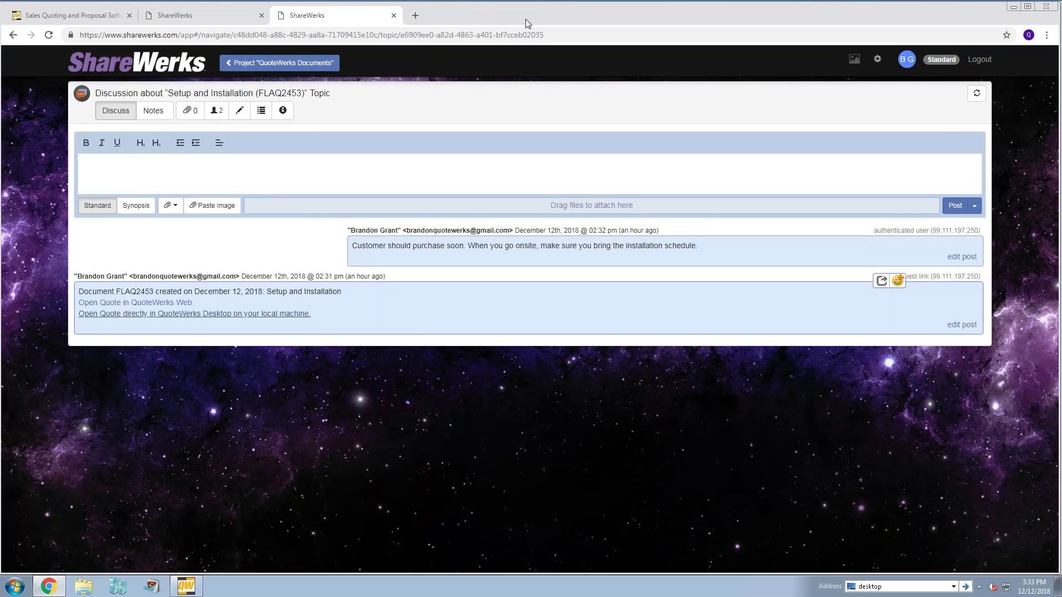
{"action": "left_click", "coordinate": [269, 64]}
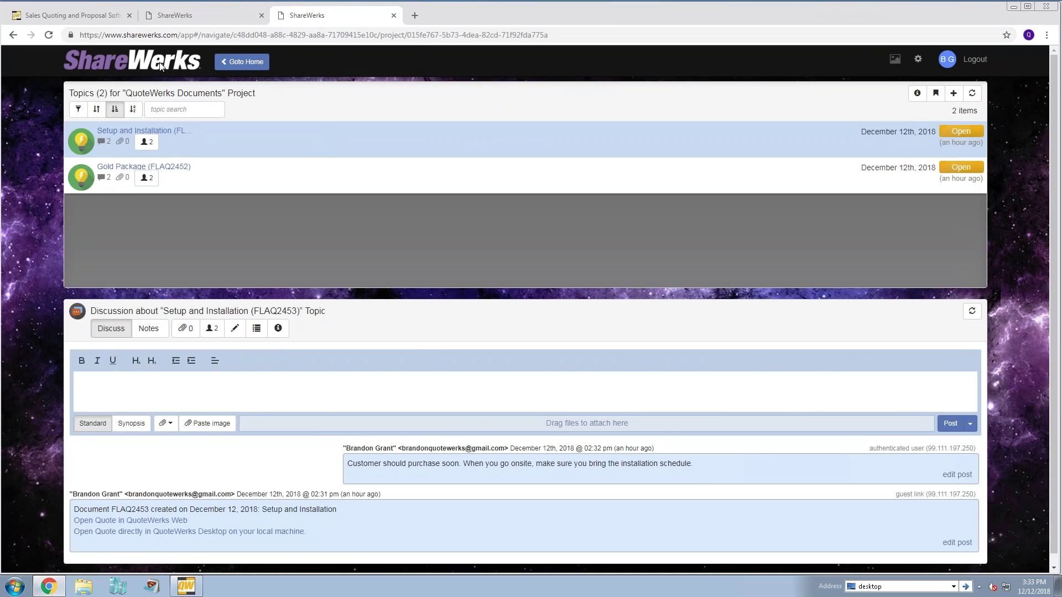
{"action": "left_click", "coordinate": [242, 61]}
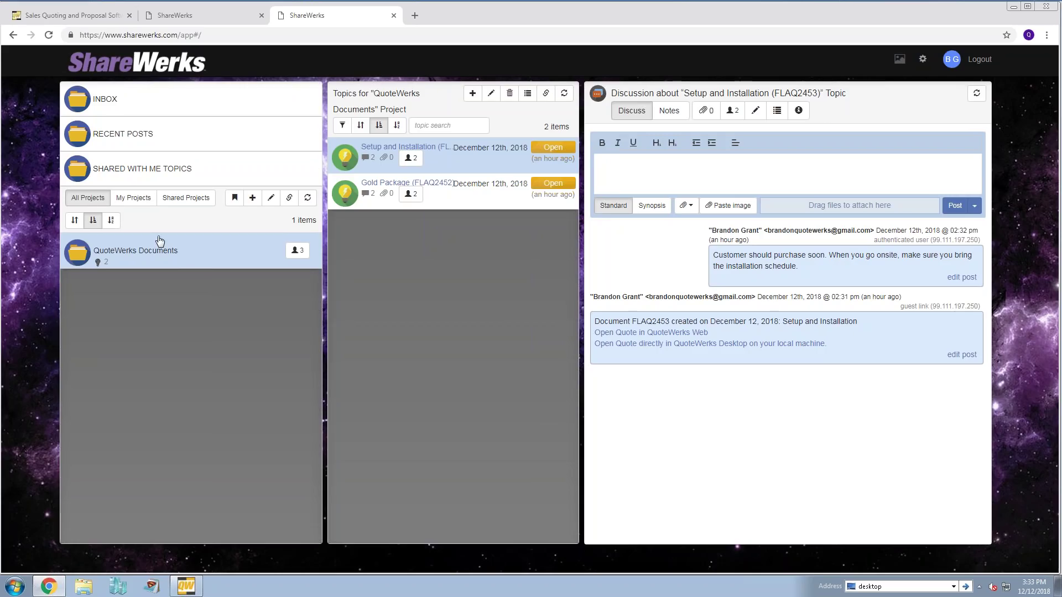
Compare the shared and own projects, then view the Gold Package discussion and the invitees of the Setup and Installation topic.
{"action": "left_click", "coordinate": [126, 203]}
{"action": "left_click", "coordinate": [179, 205]}
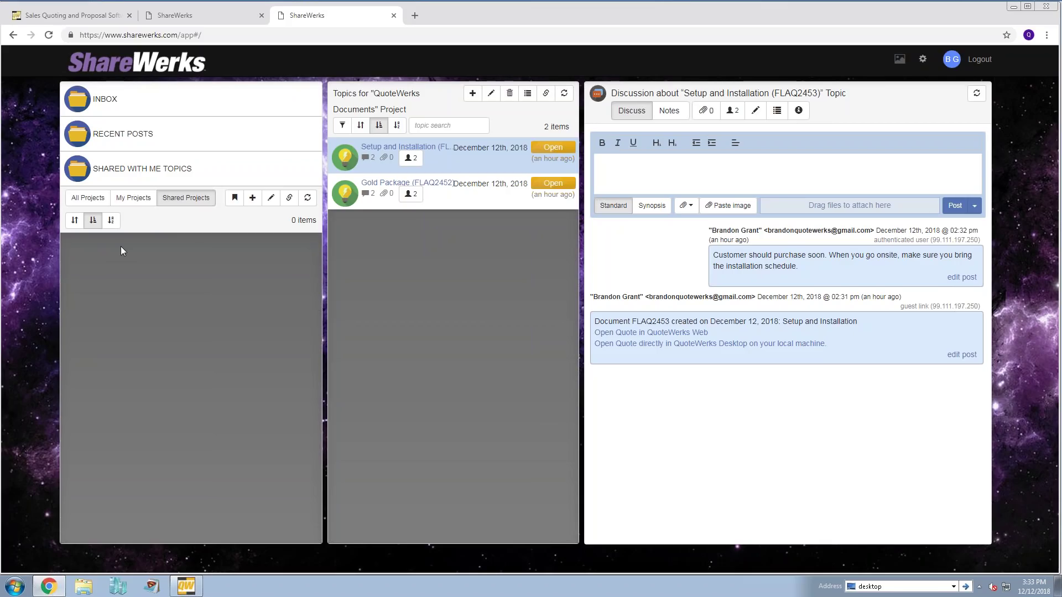
{"action": "left_click", "coordinate": [138, 200]}
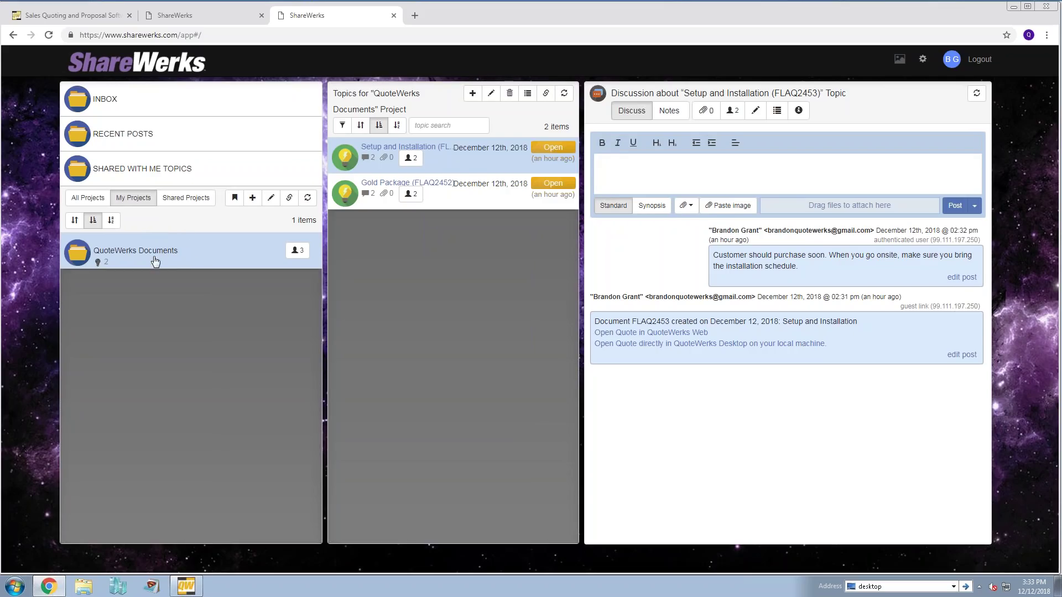
{"action": "left_click", "coordinate": [467, 190]}
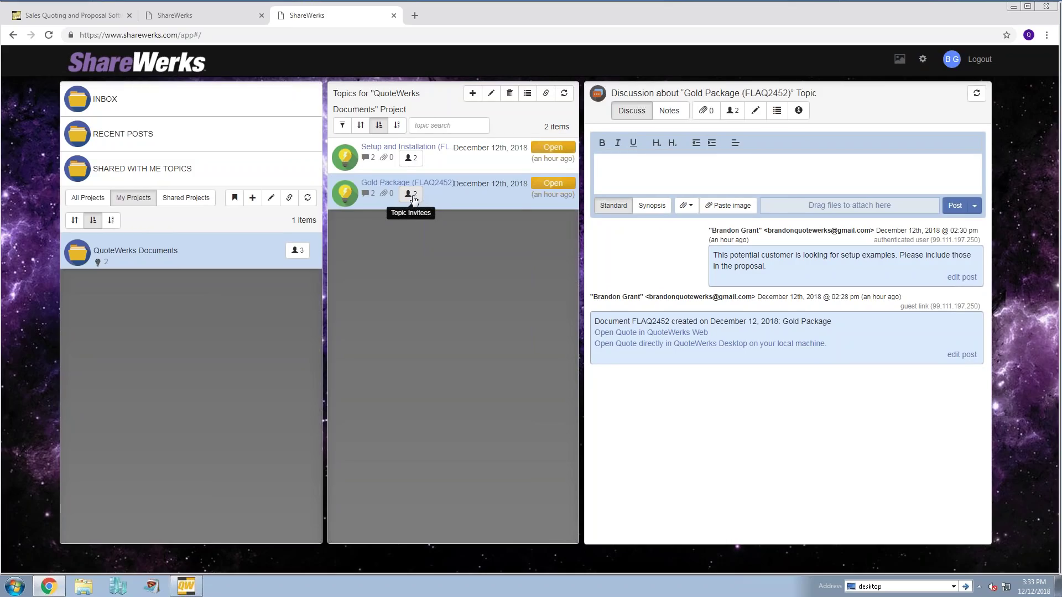
{"action": "left_click", "coordinate": [410, 157]}
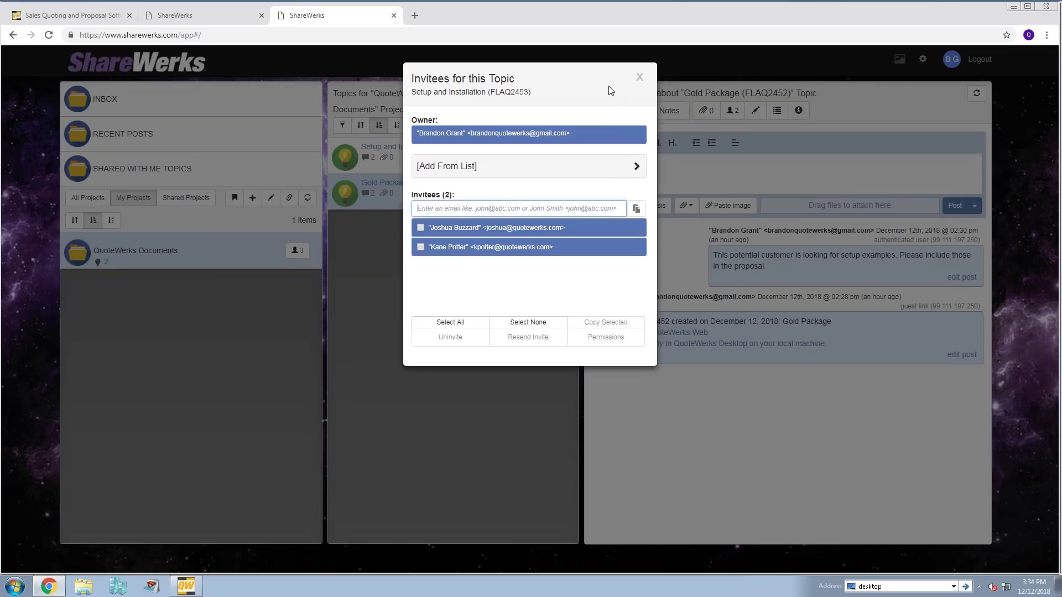
{"action": "left_click", "coordinate": [639, 77]}
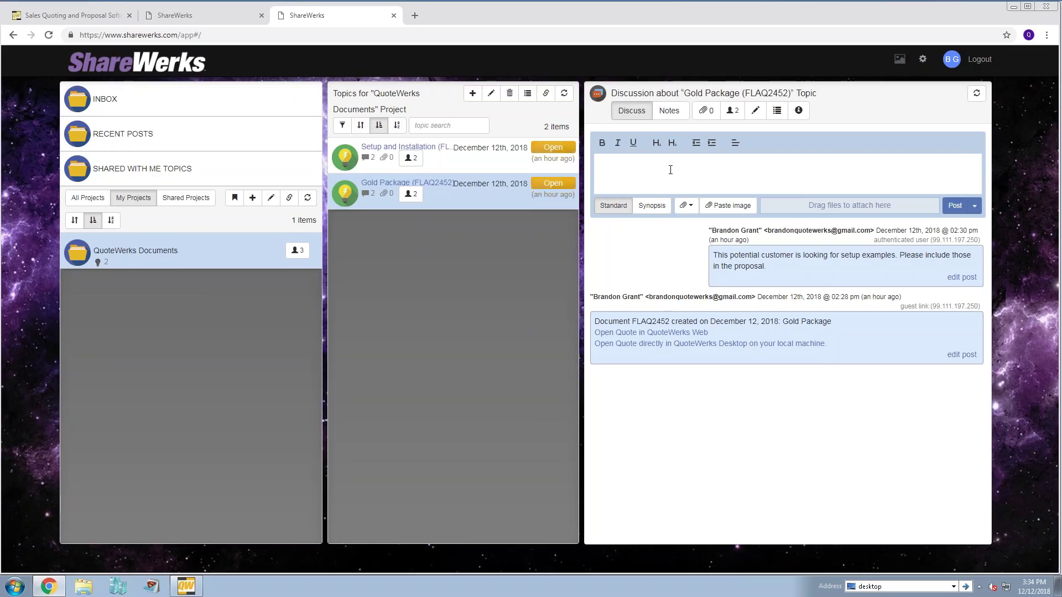
Look through the inbox and recent posts, then return to the topics of the QuoteWerks Documents project.
{"action": "left_click", "coordinate": [134, 99]}
{"action": "left_click", "coordinate": [141, 135]}
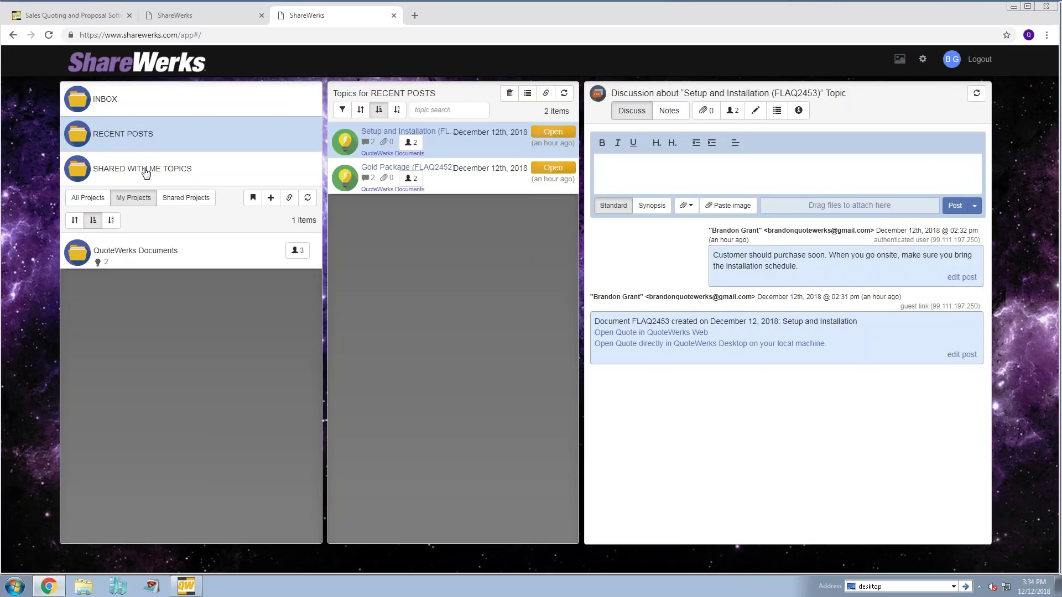
{"action": "left_click", "coordinate": [156, 262]}
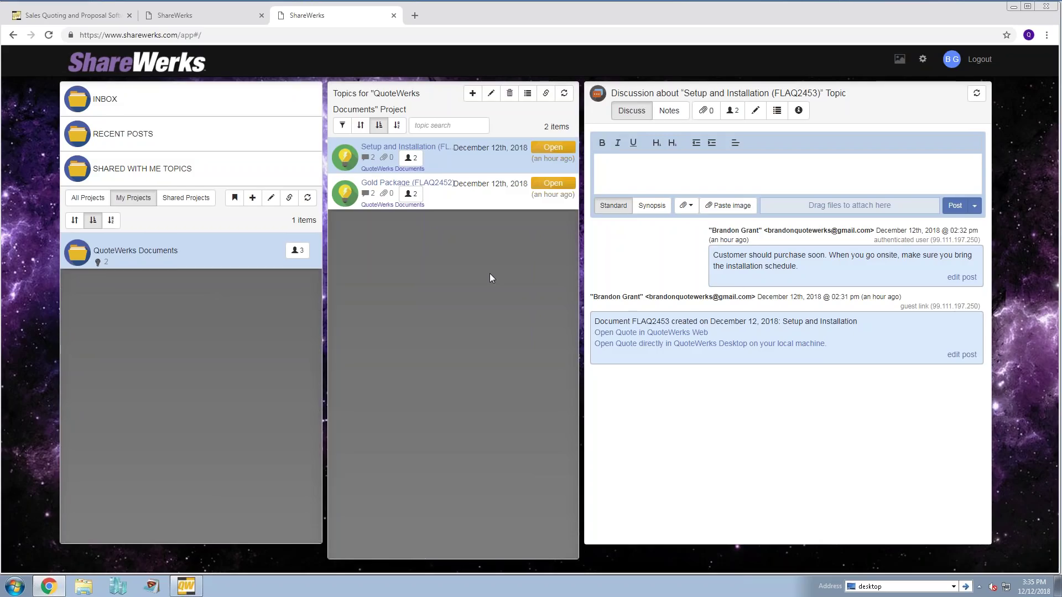
Switch to QuoteWerks, review the quote's sale info and notes, and return to the document items.
{"action": "left_click", "coordinate": [183, 585]}
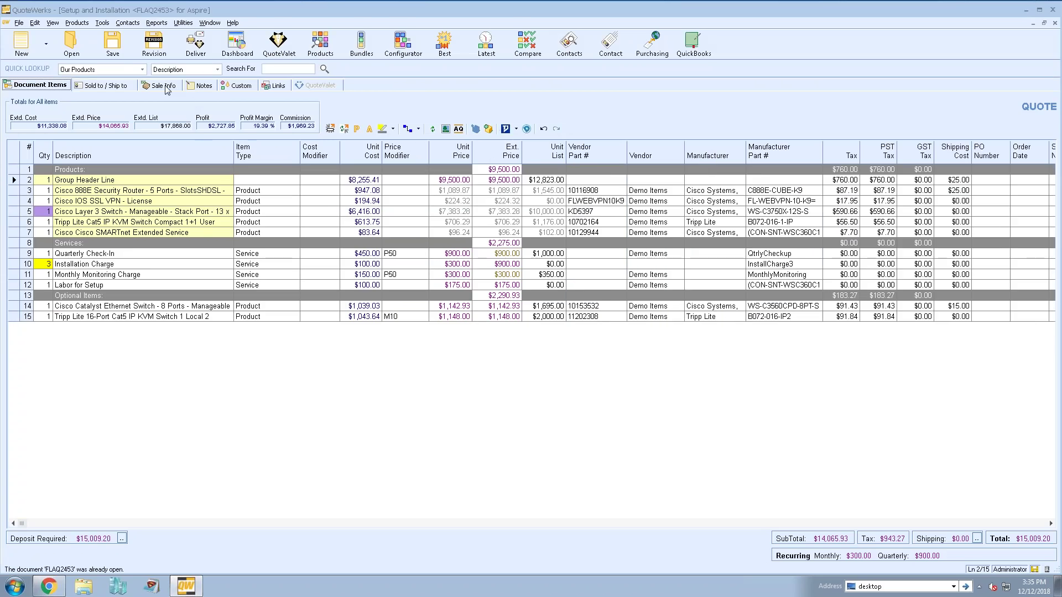
{"action": "left_click", "coordinate": [168, 88]}
{"action": "left_click", "coordinate": [199, 86]}
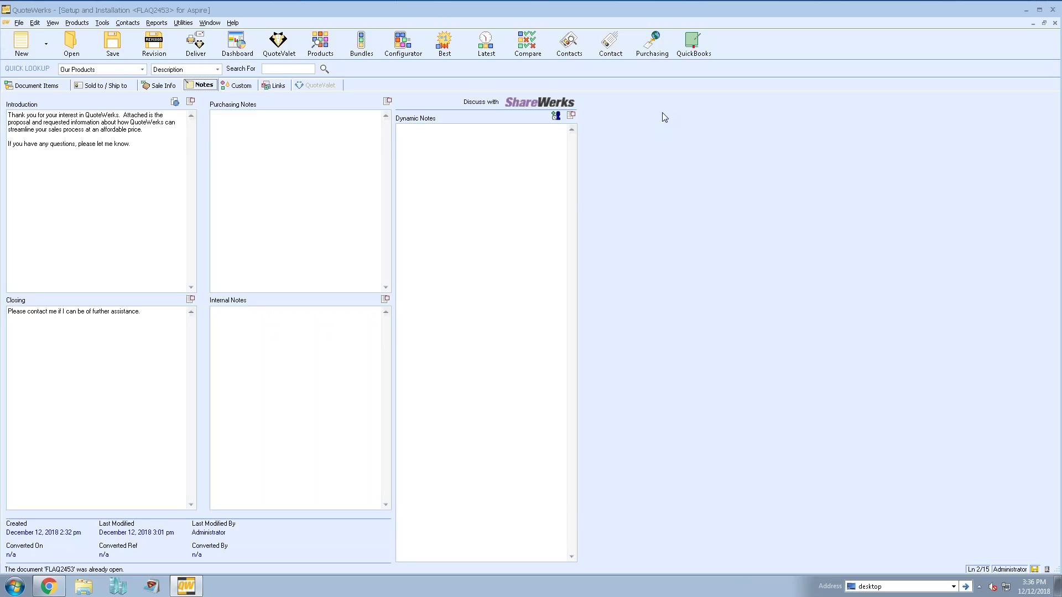
{"action": "left_click", "coordinate": [42, 85]}
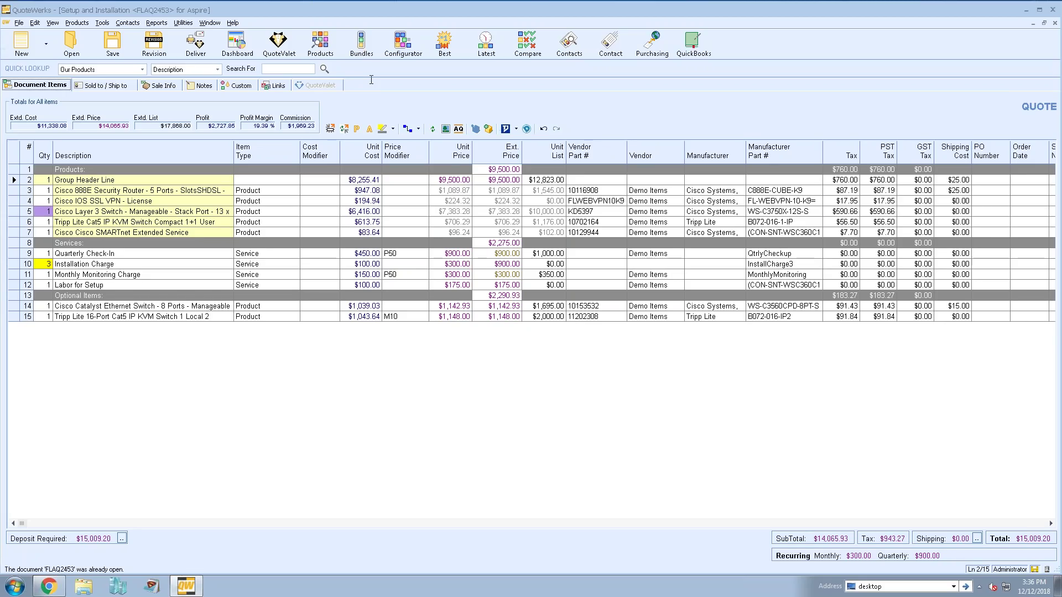
View the QuoteValet dashboard, then examine the session and license details of the logged-in users.
{"action": "left_click", "coordinate": [278, 40]}
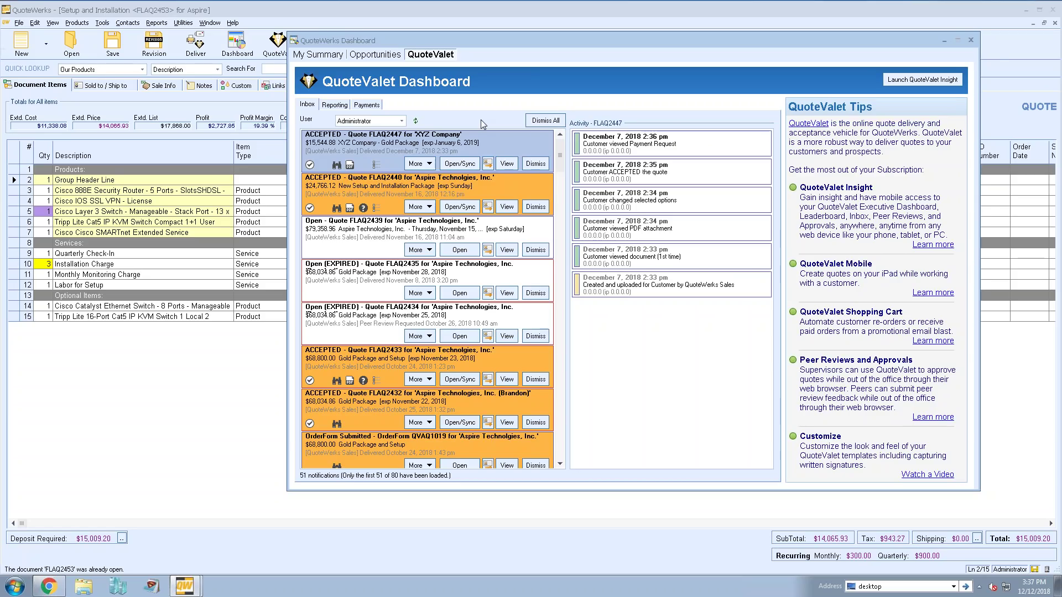
{"action": "left_click", "coordinate": [971, 40]}
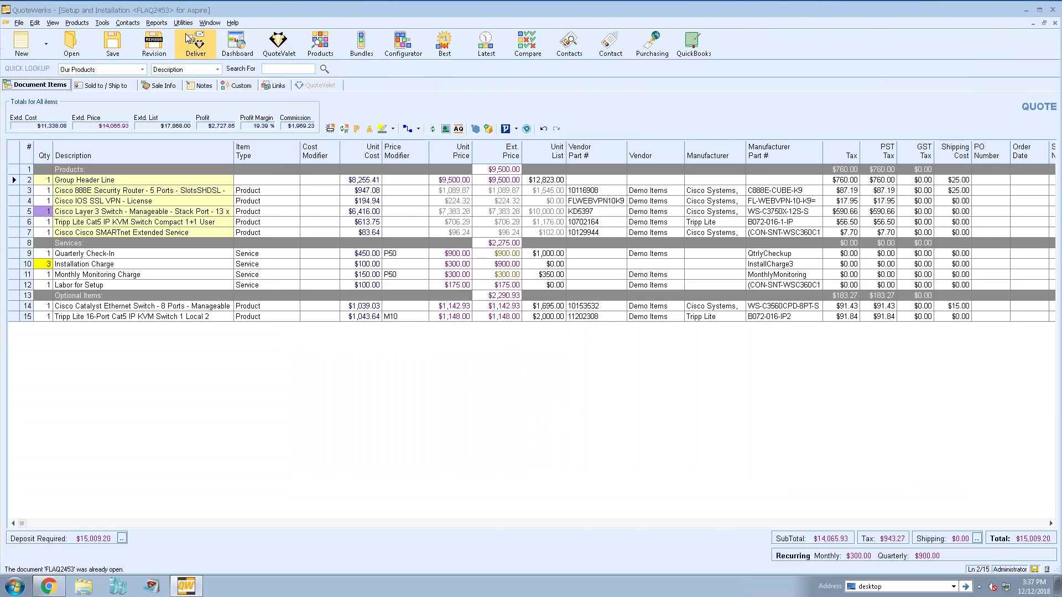
{"action": "left_click", "coordinate": [184, 24]}
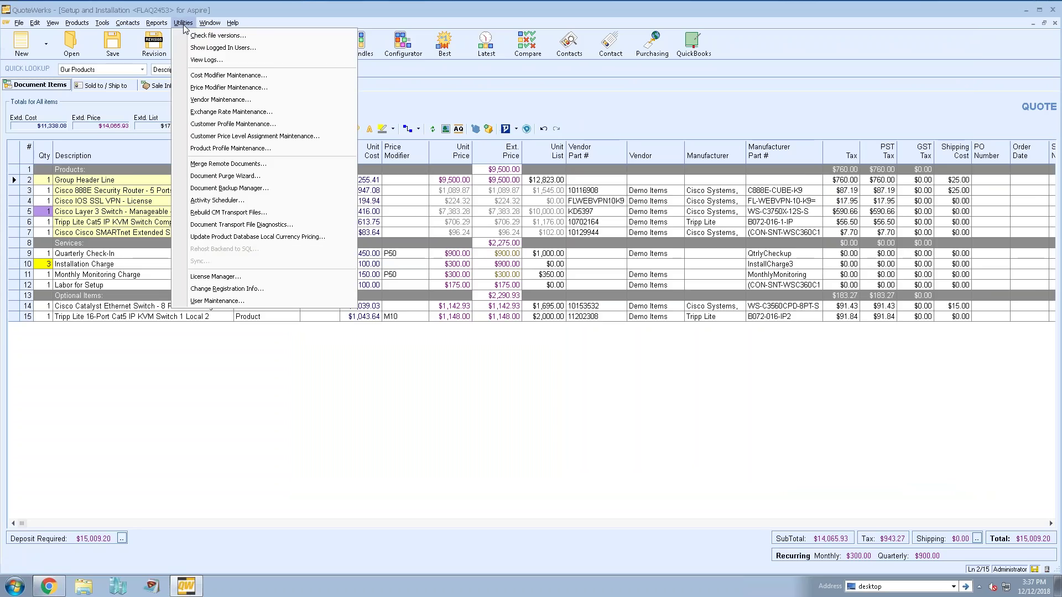
{"action": "left_click", "coordinate": [270, 48]}
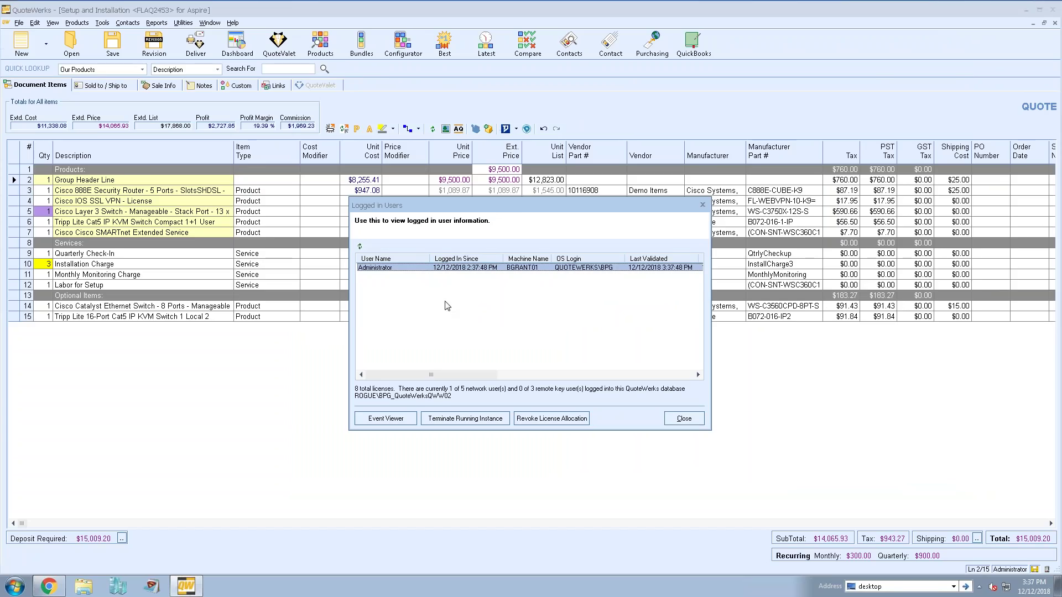
{"action": "left_click_drag", "start_coordinate": [405, 376], "coordinate": [618, 384]}
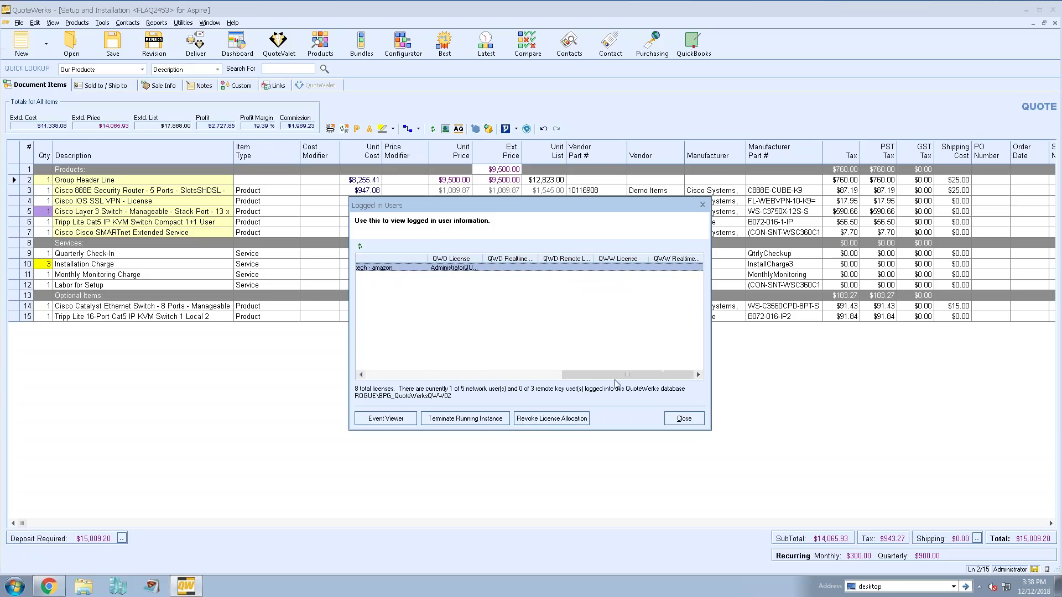
{"action": "left_click", "coordinate": [420, 376]}
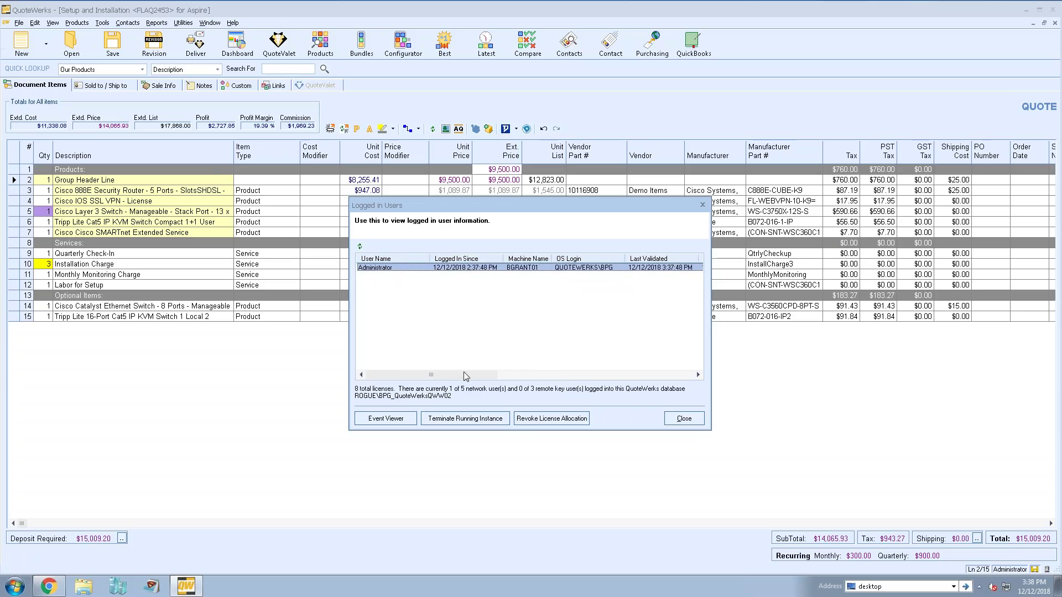
{"action": "left_click_drag", "start_coordinate": [469, 378], "coordinate": [562, 287]}
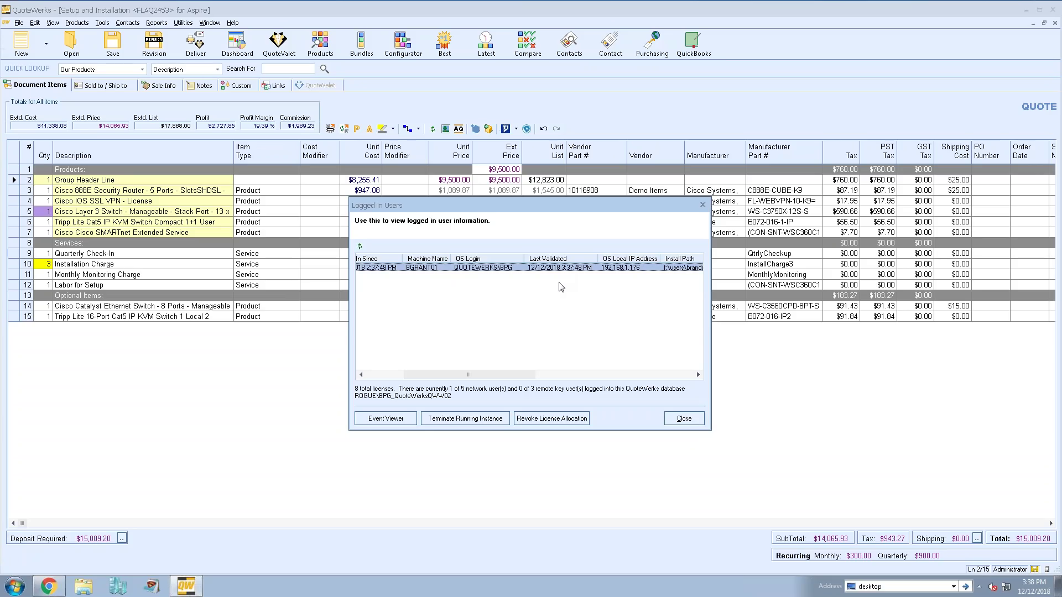
{"action": "left_click", "coordinate": [698, 418]}
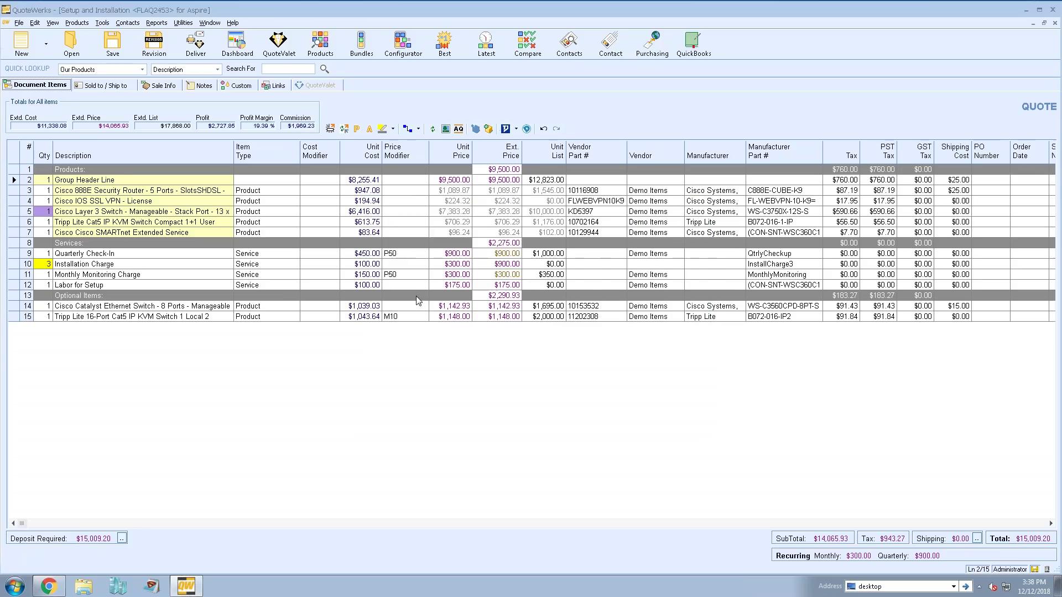
Launch QuoteValet Insight from the QuoteValet dashboard, look into its Admin area, and close it to return to the quote in QuoteWerks.
{"action": "left_click", "coordinate": [279, 45]}
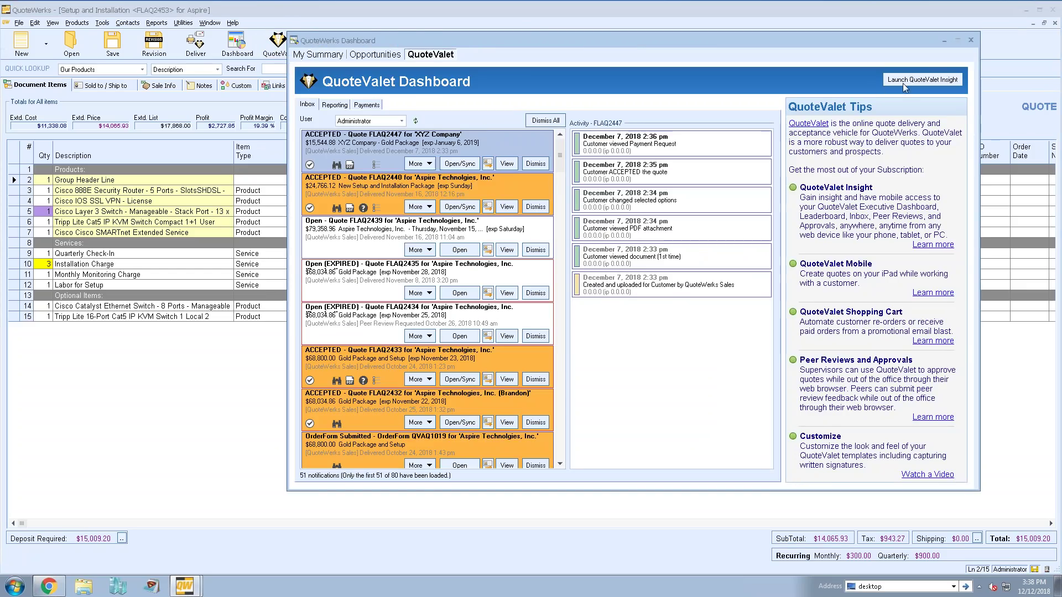
{"action": "left_click", "coordinate": [907, 81]}
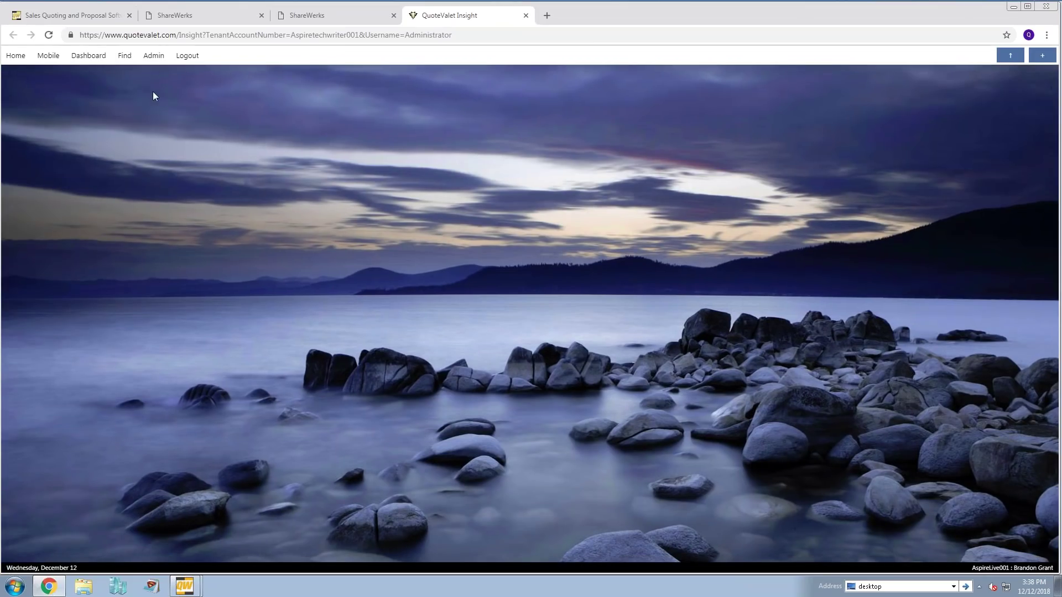
{"action": "left_click", "coordinate": [154, 58]}
{"action": "left_click", "coordinate": [39, 78]}
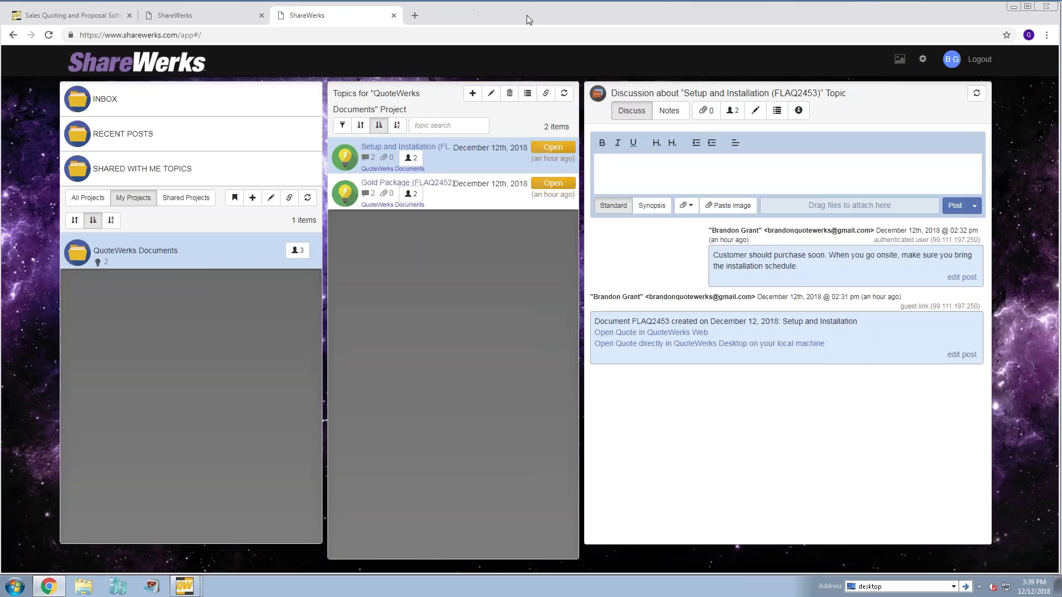
{"action": "left_click", "coordinate": [526, 15]}
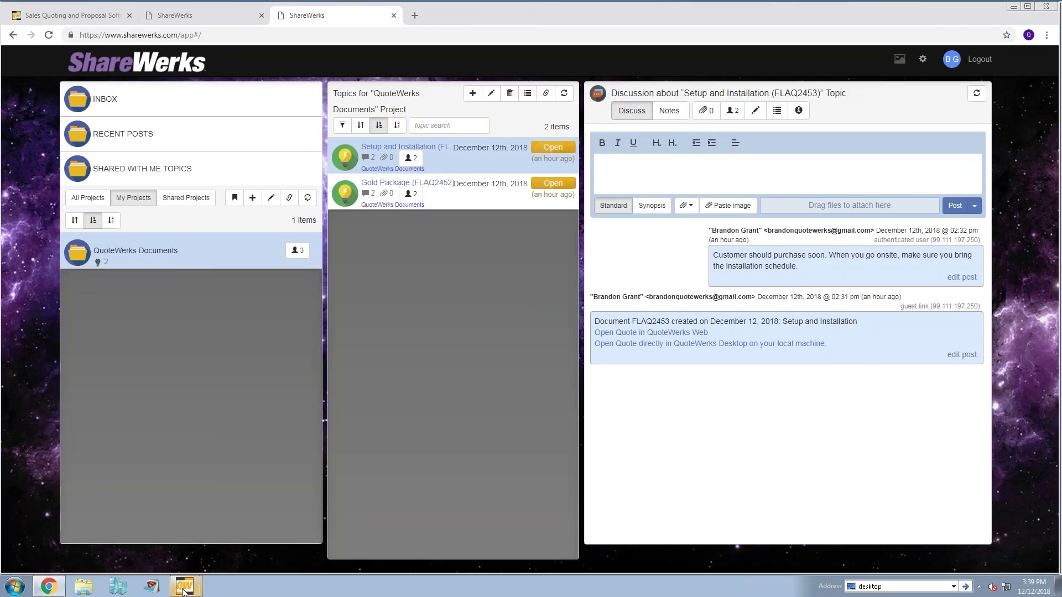
{"action": "mouse_move", "coordinate": [184, 588]}
{"action": "left_click", "coordinate": [180, 543]}
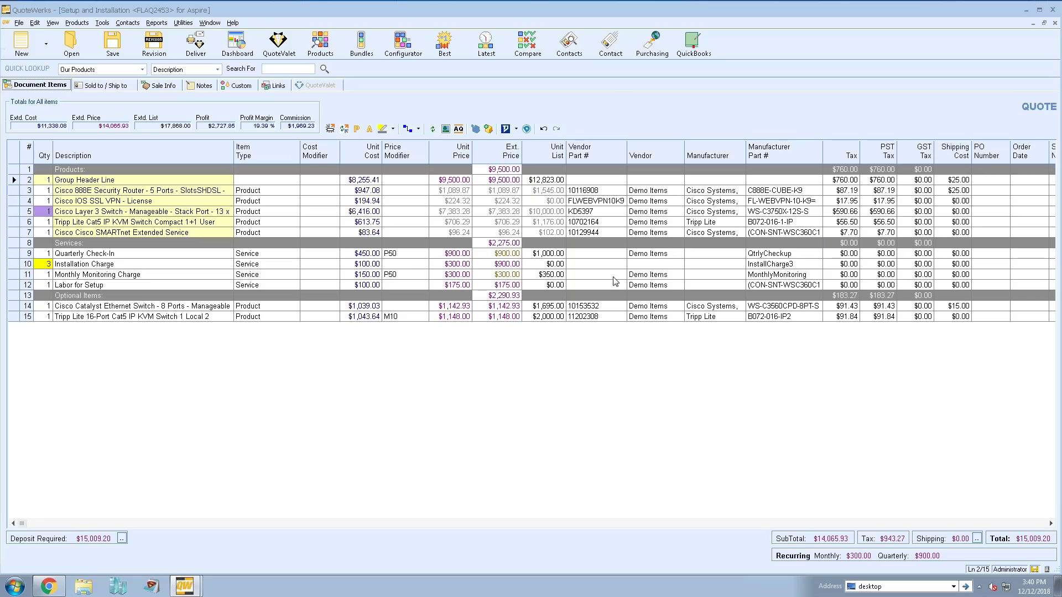
Switch to Chrome and open the support Updates page on the QuoteWerks website.
{"action": "left_click", "coordinate": [48, 586]}
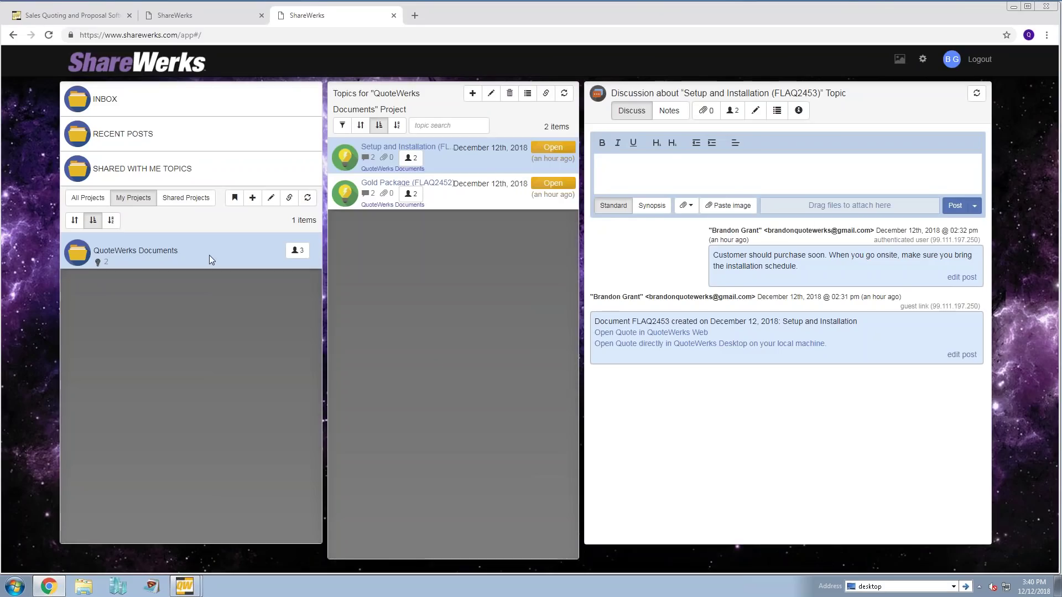
{"action": "left_click", "coordinate": [110, 17]}
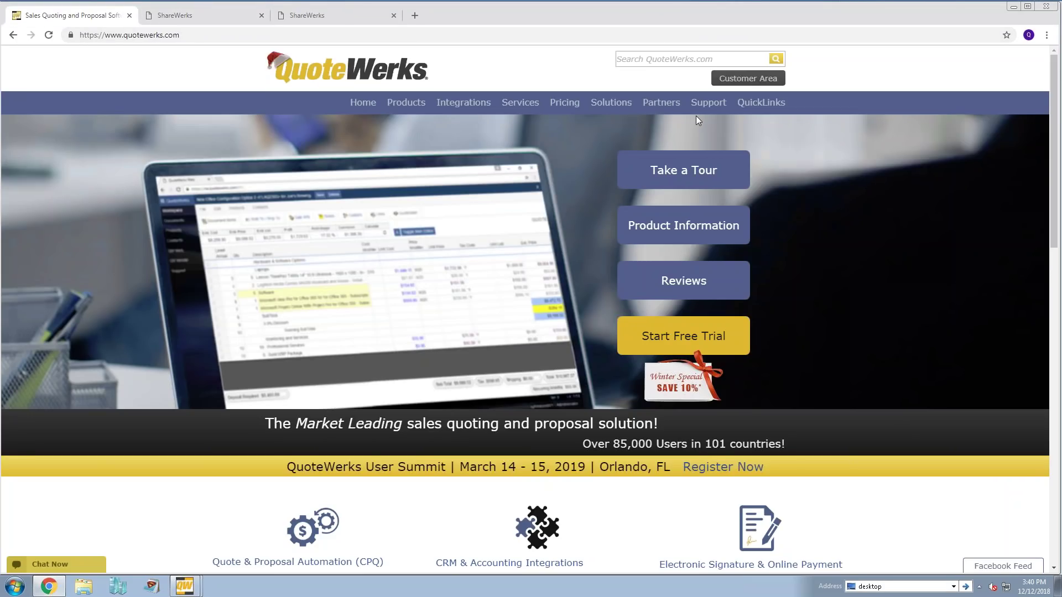
{"action": "mouse_move", "coordinate": [713, 107]}
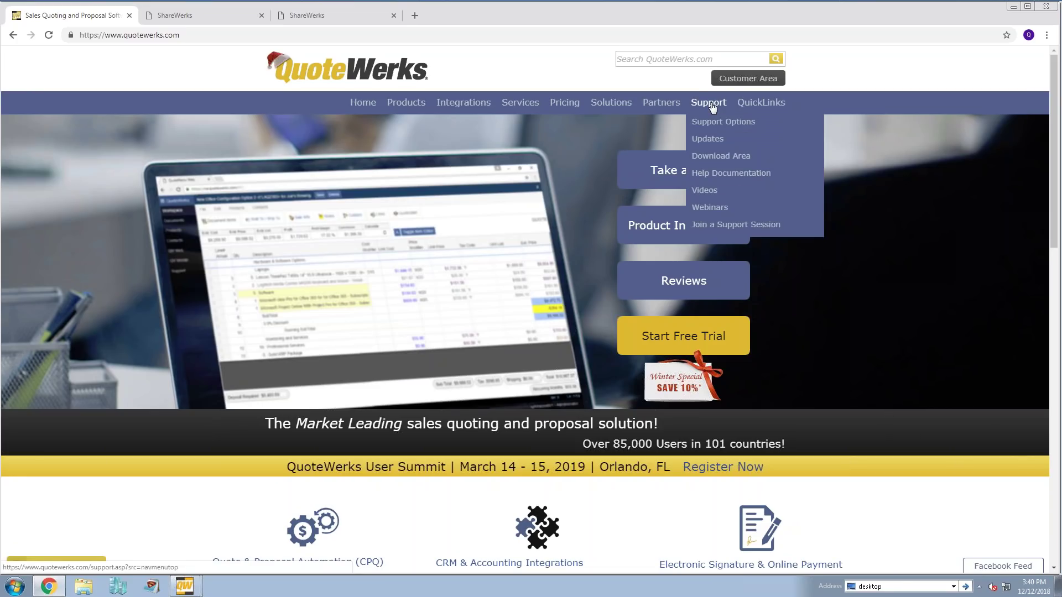
{"action": "left_click", "coordinate": [734, 142]}
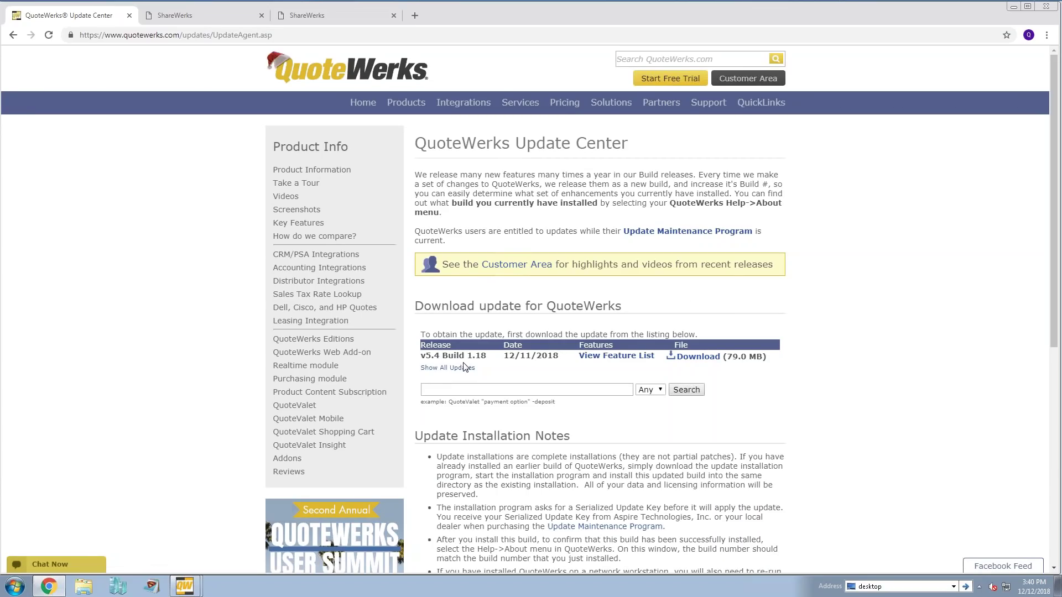
View the feature list for v5.4 Build 1.18, return to the Update Center, and look at the update search's suggested terms.
{"action": "left_click", "coordinate": [613, 357]}
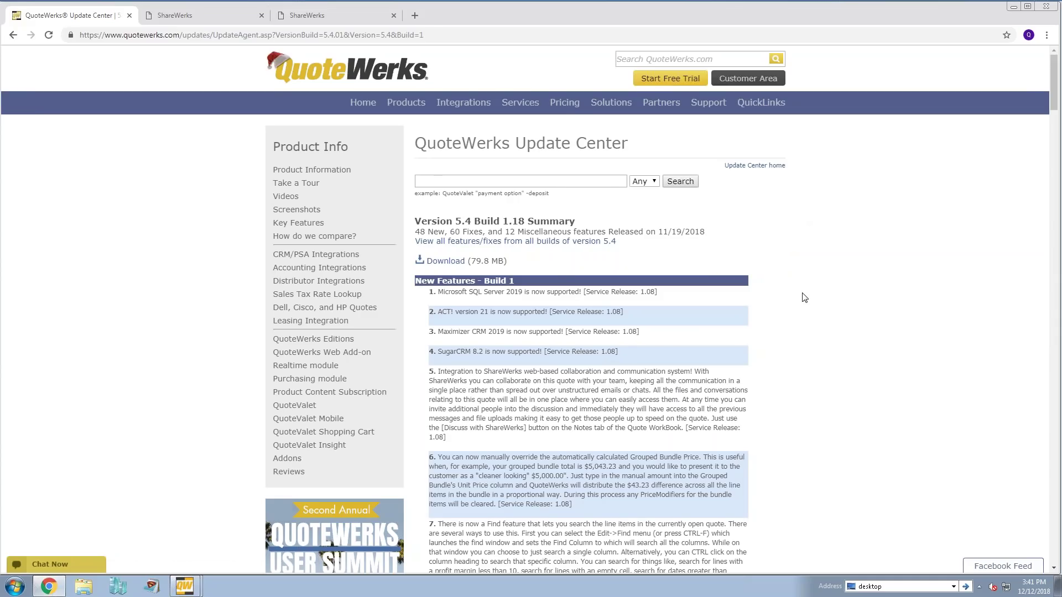
{"action": "key", "text": "alt+Left"}
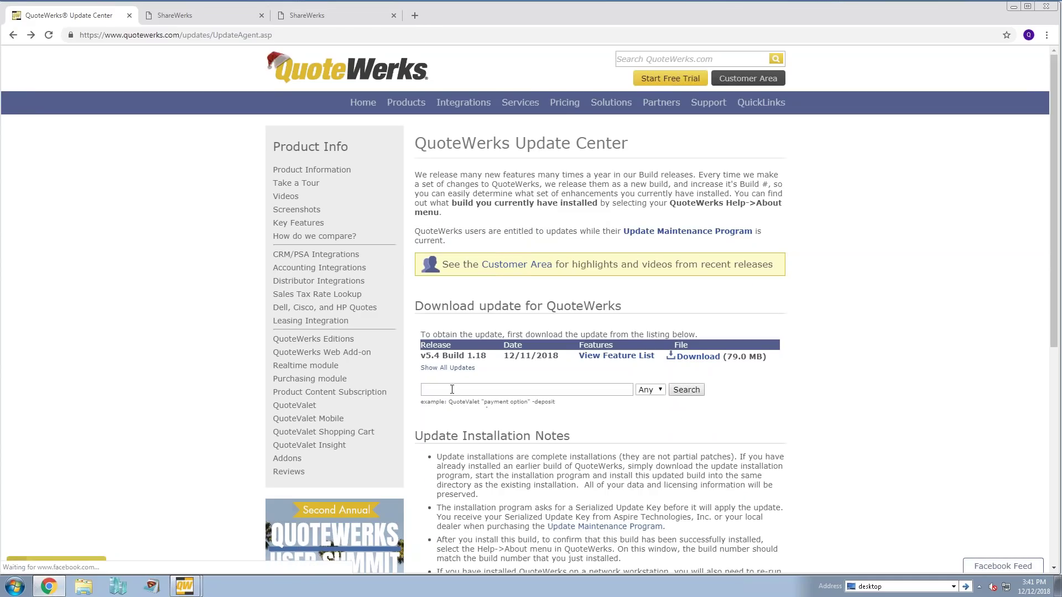
{"action": "left_click", "coordinate": [453, 389]}
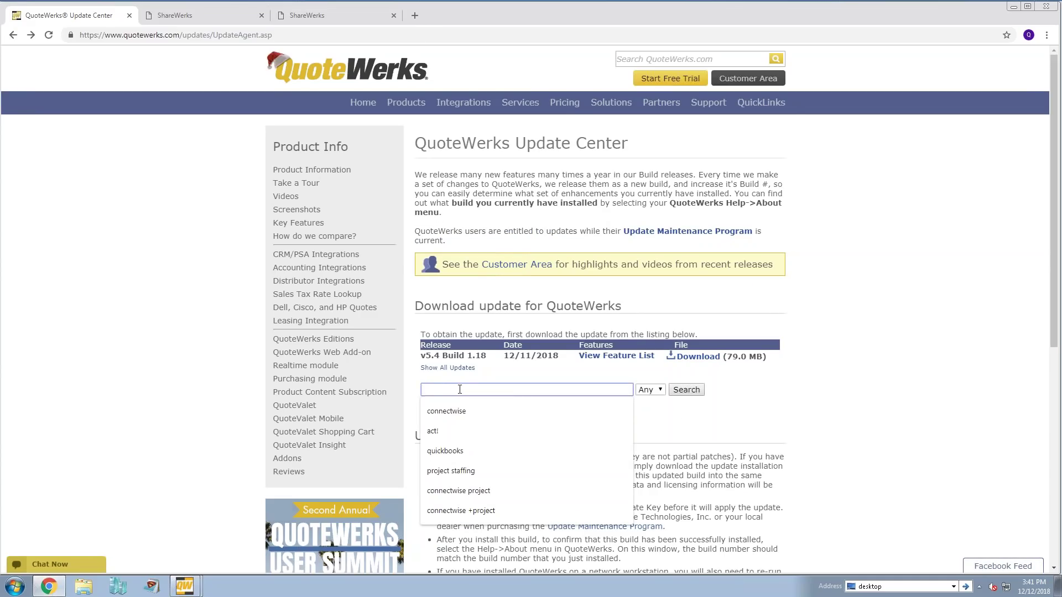
{"action": "left_click", "coordinate": [612, 379]}
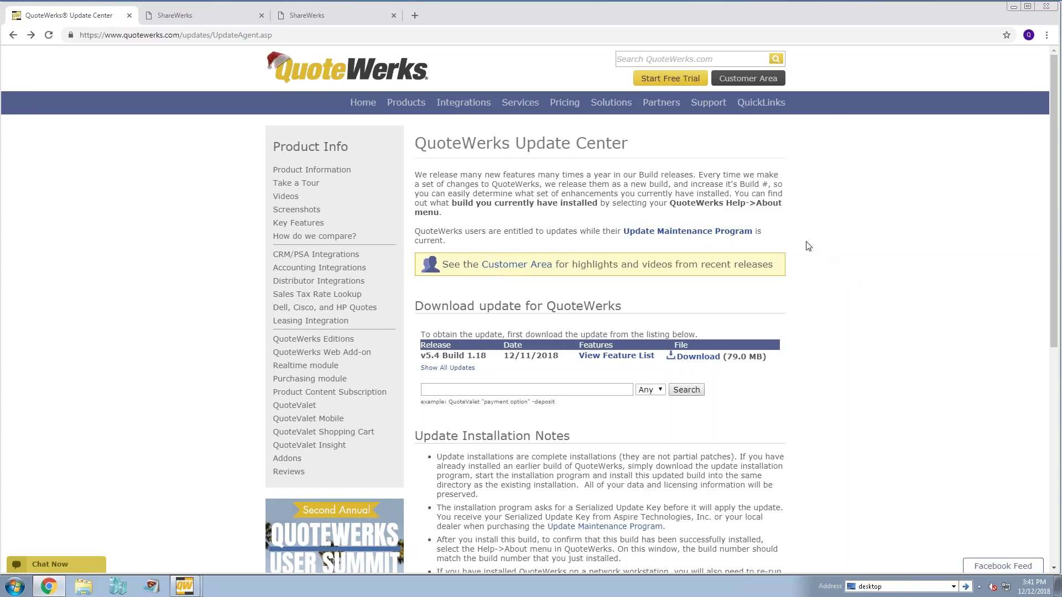
Open the Customer Area, look through the version 5.4 items in the QuoteWerks Feature Stream, and return to the Update Center.
{"action": "left_click", "coordinate": [738, 83]}
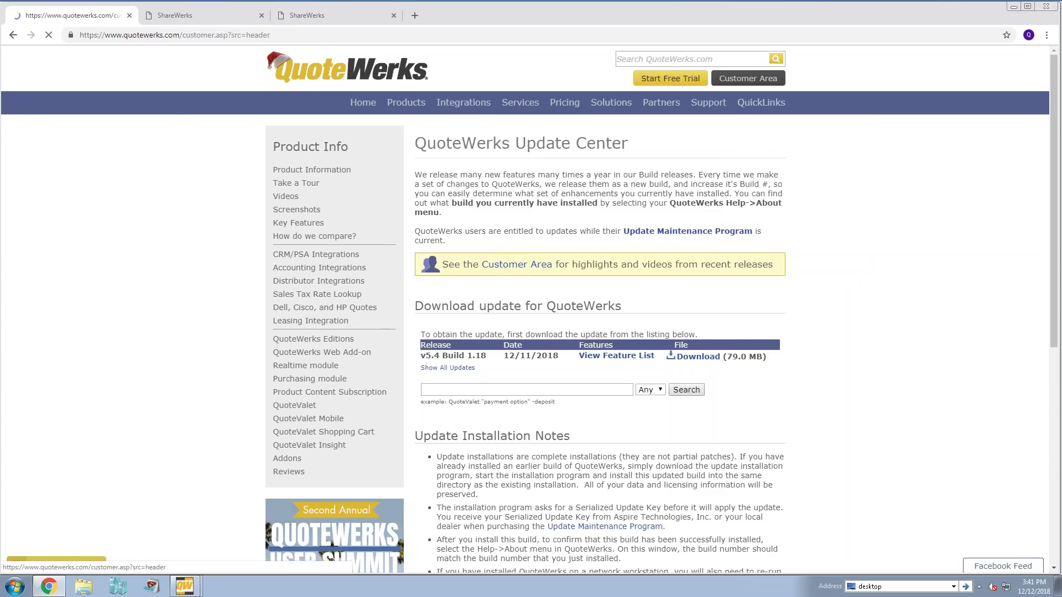
{"action": "mouse_move", "coordinate": [751, 103]}
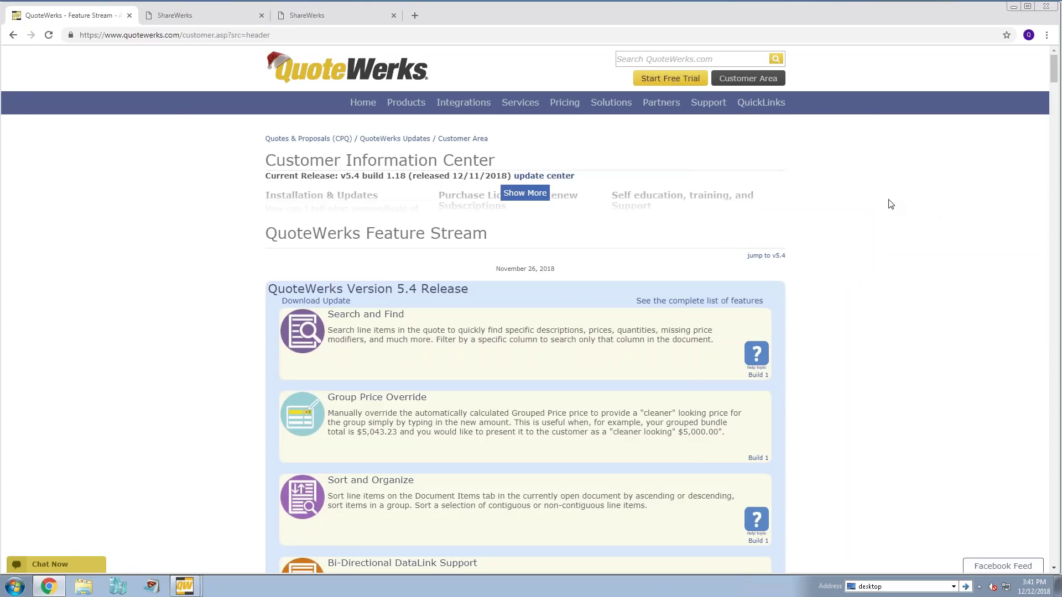
{"action": "scroll", "coordinate": [894, 200], "scroll_direction": "down", "scroll_amount": 4}
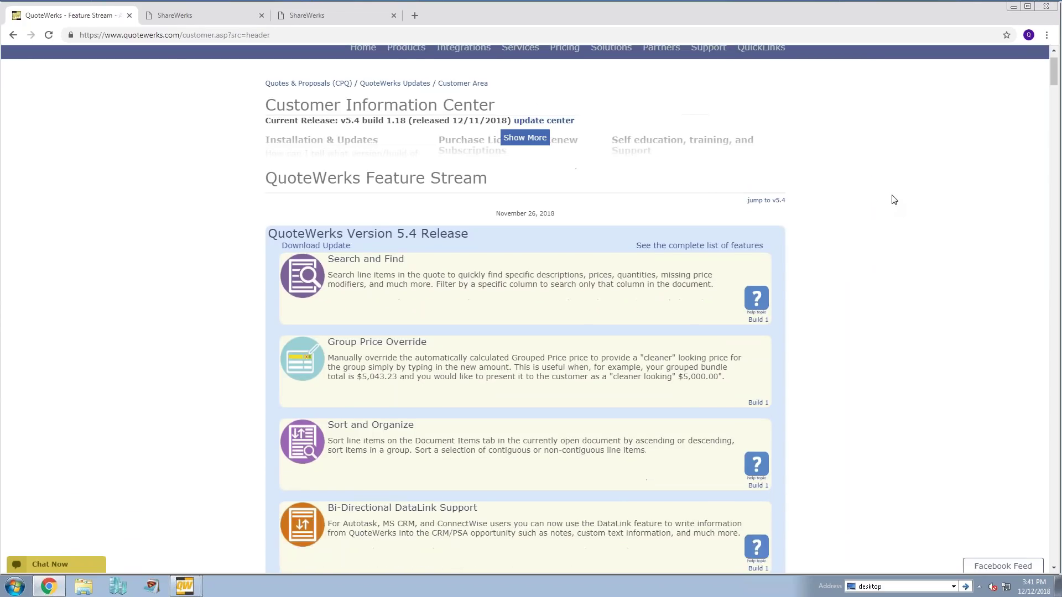
{"action": "scroll", "coordinate": [895, 199], "scroll_direction": "down", "scroll_amount": 6}
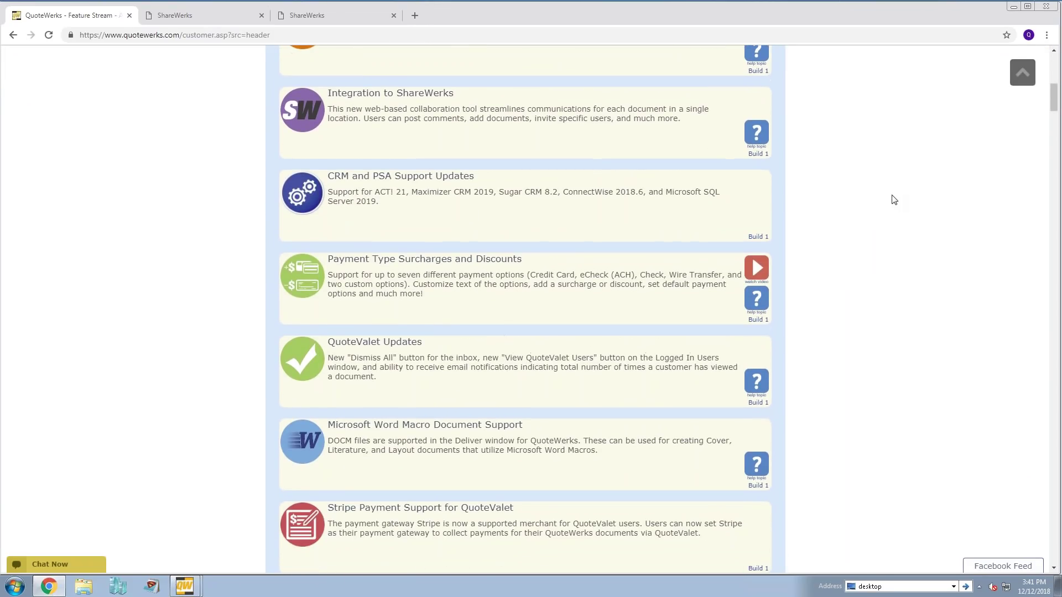
{"action": "scroll", "coordinate": [894, 200], "scroll_direction": "down", "scroll_amount": 2}
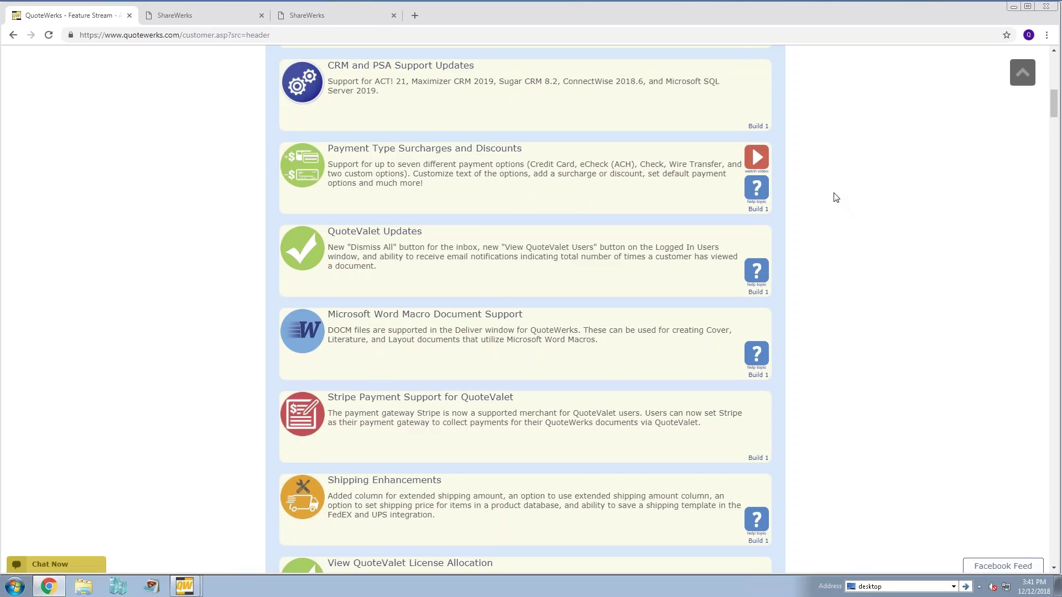
{"action": "scroll", "coordinate": [834, 198], "scroll_direction": "up", "scroll_amount": 3}
{"action": "scroll", "coordinate": [837, 196], "scroll_direction": "up", "scroll_amount": 8}
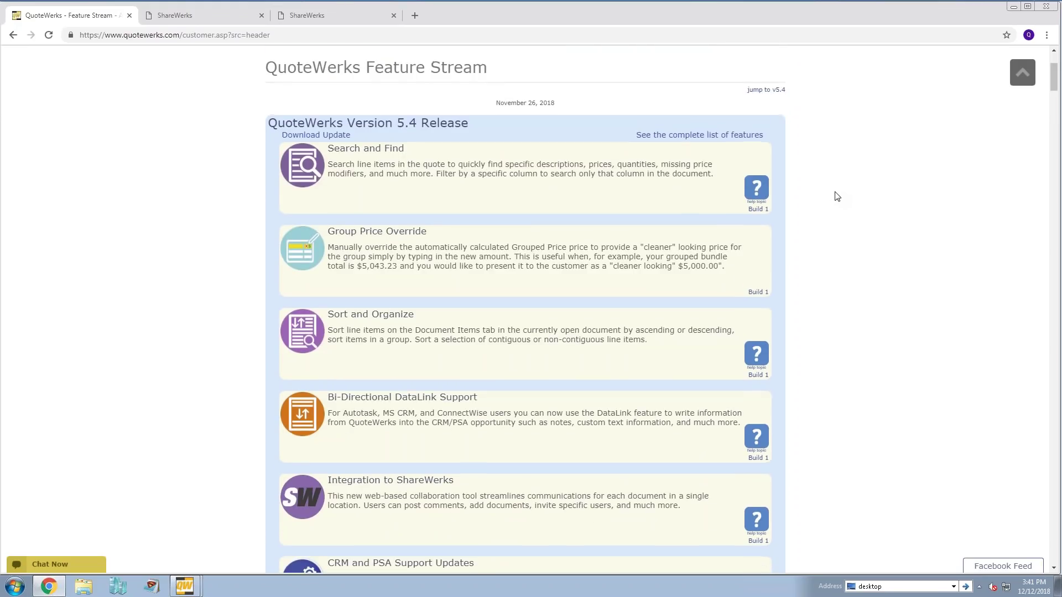
{"action": "key", "text": "alt+Left"}
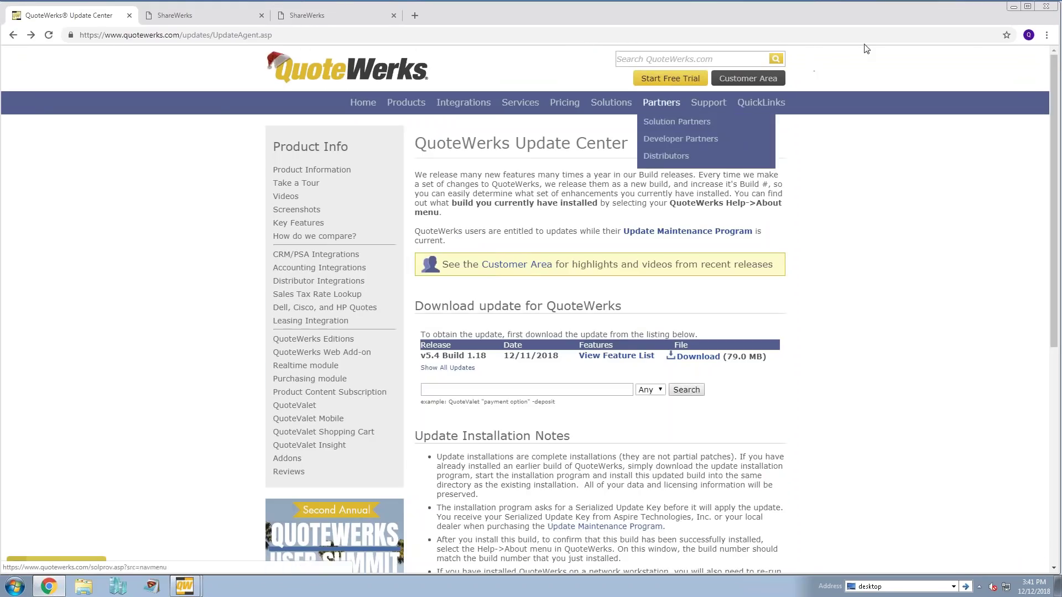